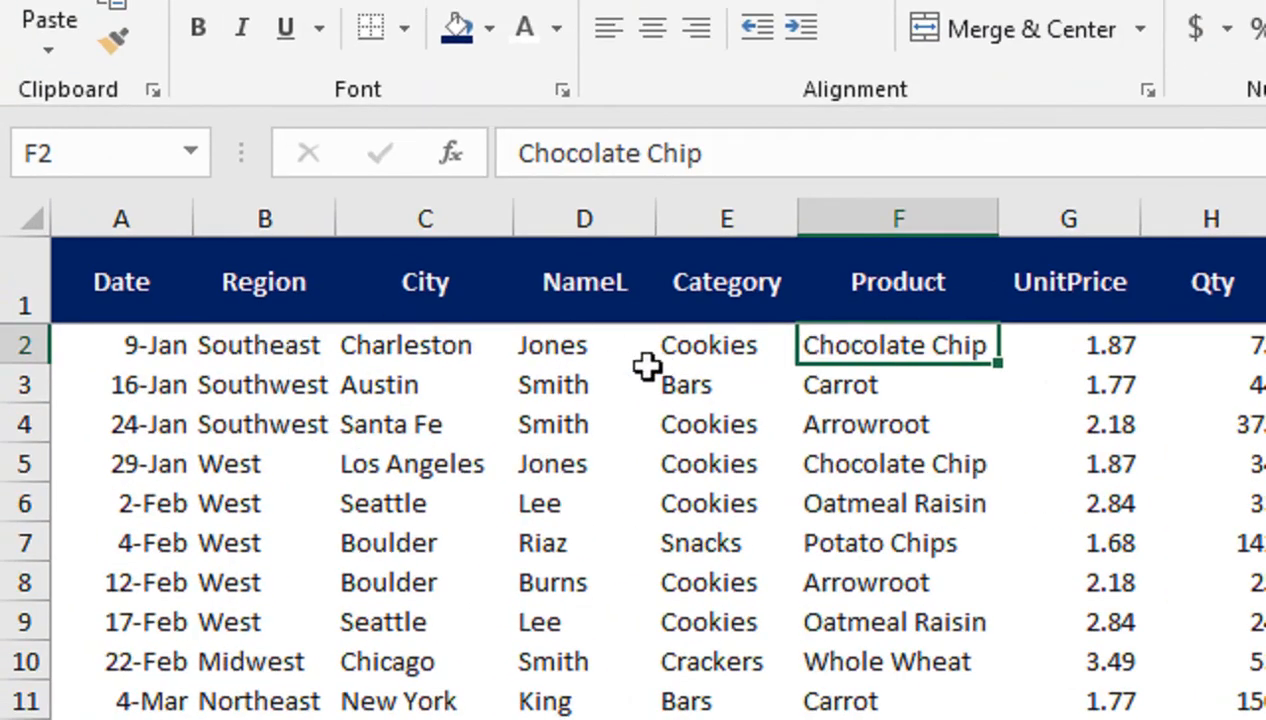
- Total the SalePrice column in I202 with SUM(I2:I201) and clear that total again
{"action": "left_click_drag", "start_coordinate": [1030, 425], "coordinate": [950, 460]}
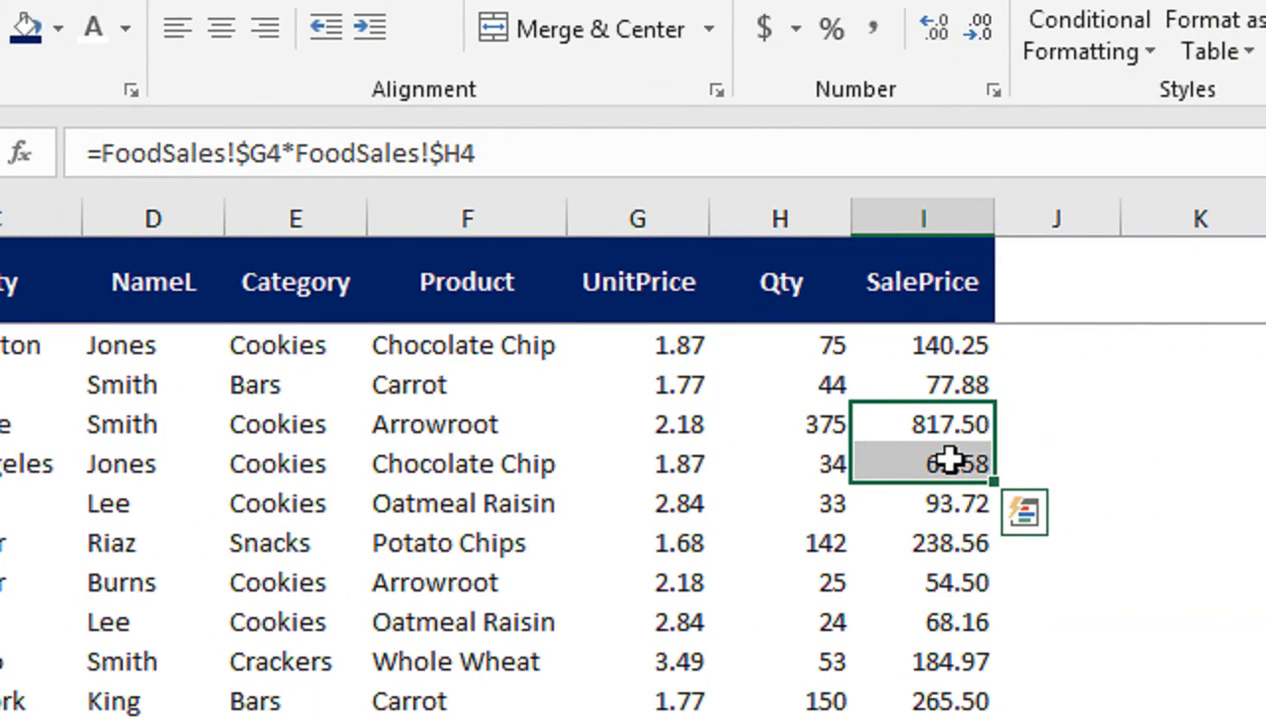
{"action": "key", "text": "ctrl+Down"}
{"action": "key", "text": "Down"}
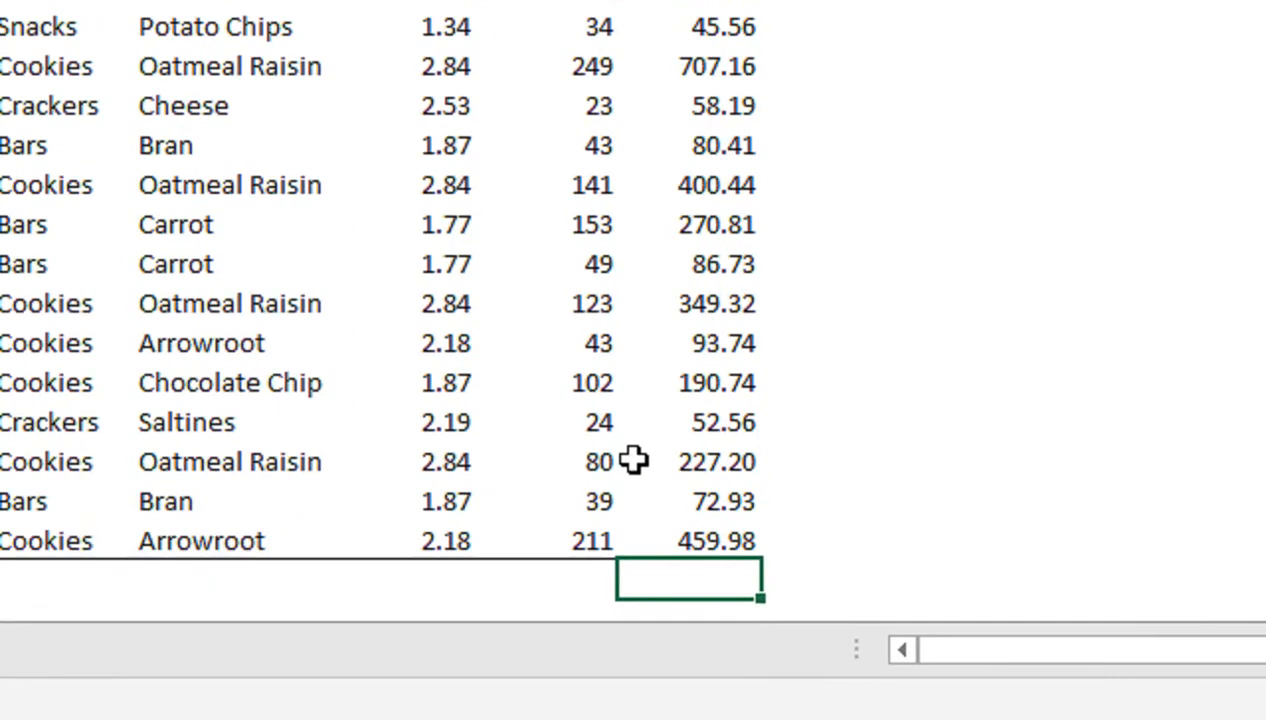
{"action": "key", "text": "alt+equal"}
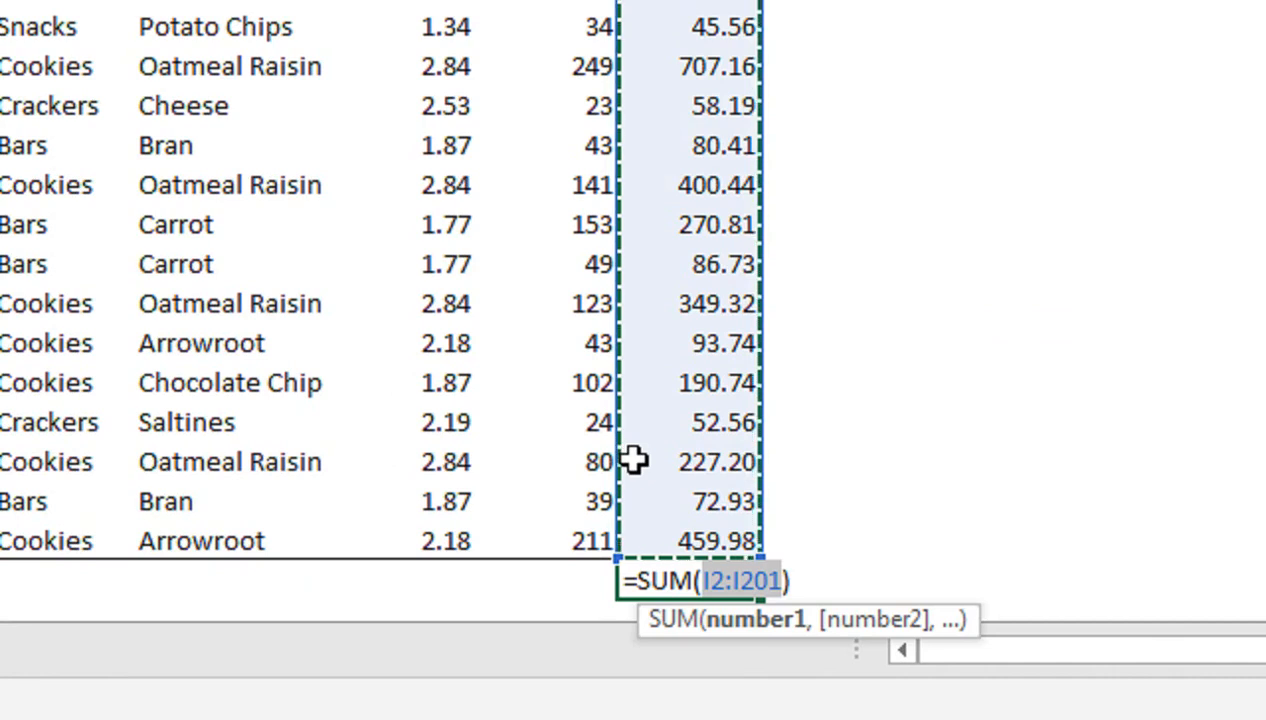
{"action": "key", "text": "Return"}
{"action": "key", "text": "Up"}
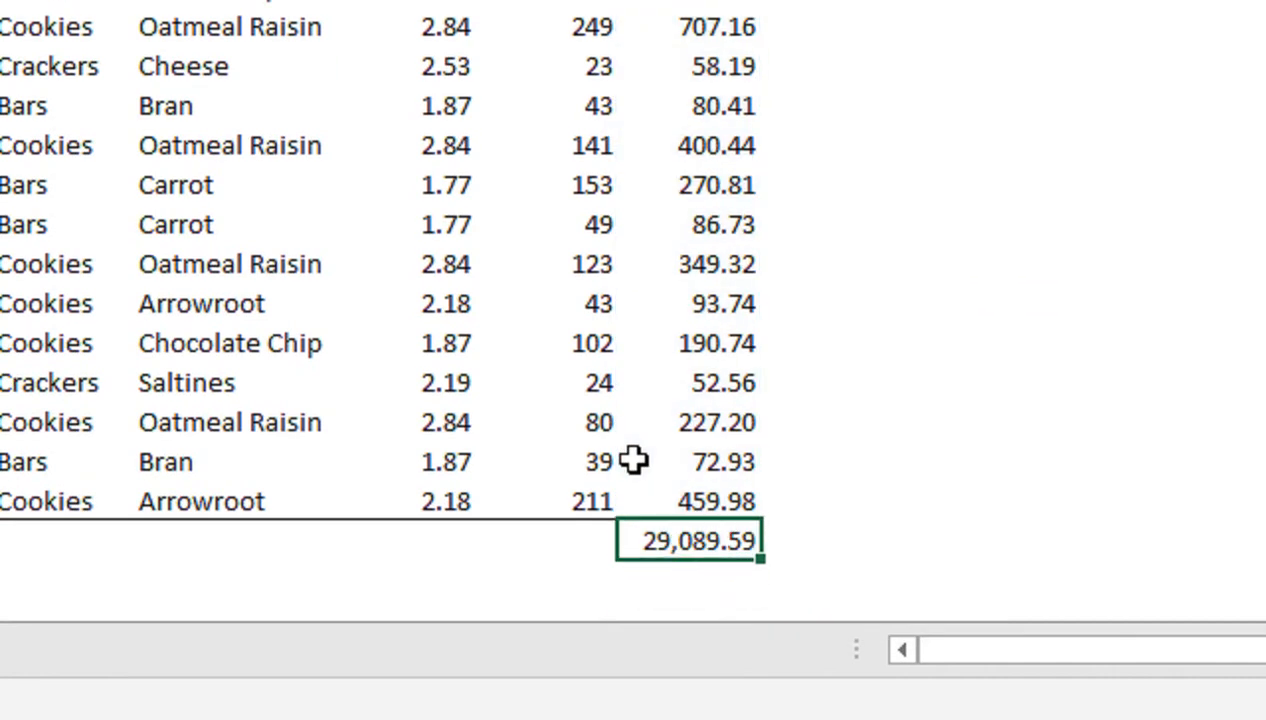
{"action": "key", "text": "Delete"}
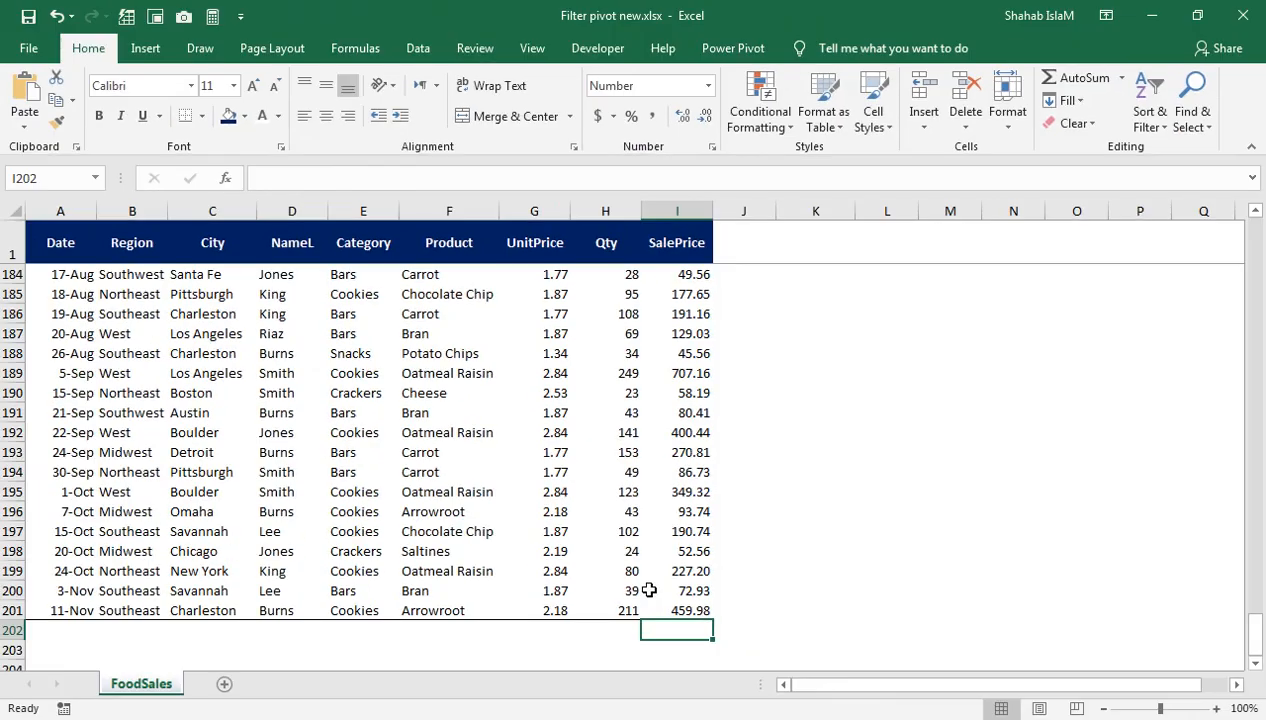
{"action": "key", "text": "Up"}
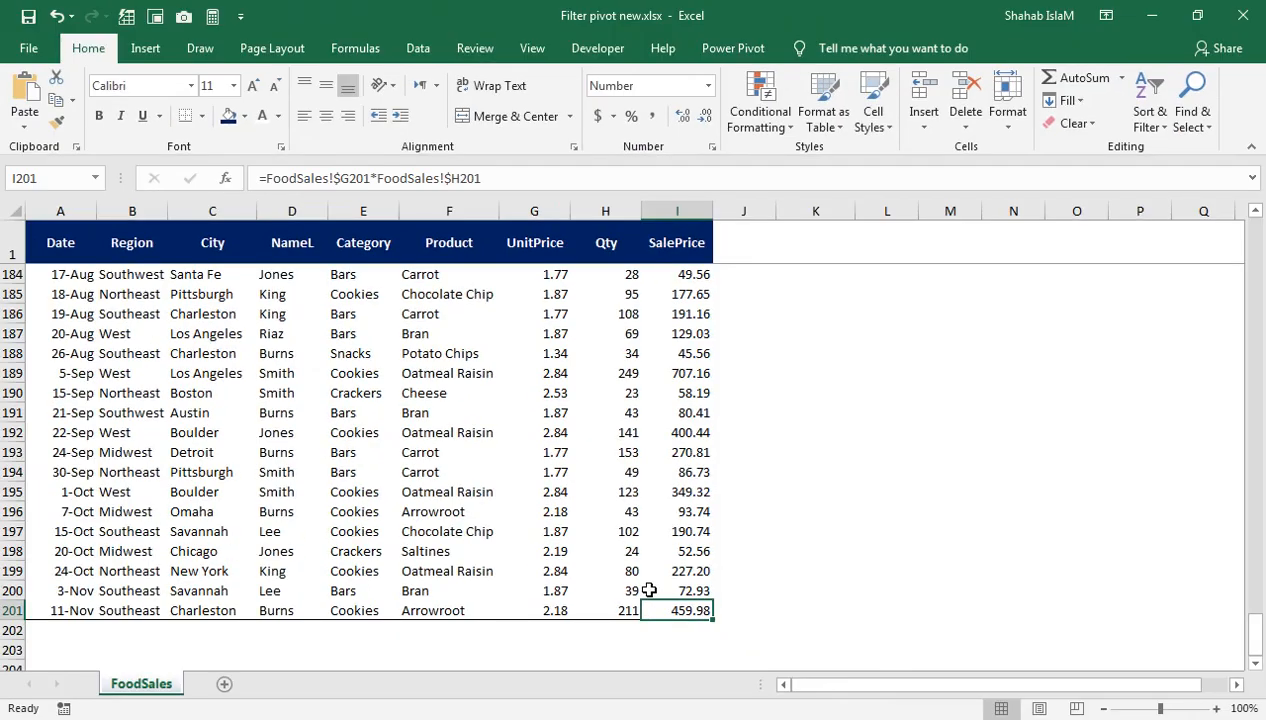
- Select the whole FoodSales data range including its header row
{"action": "left_click", "coordinate": [614, 509]}
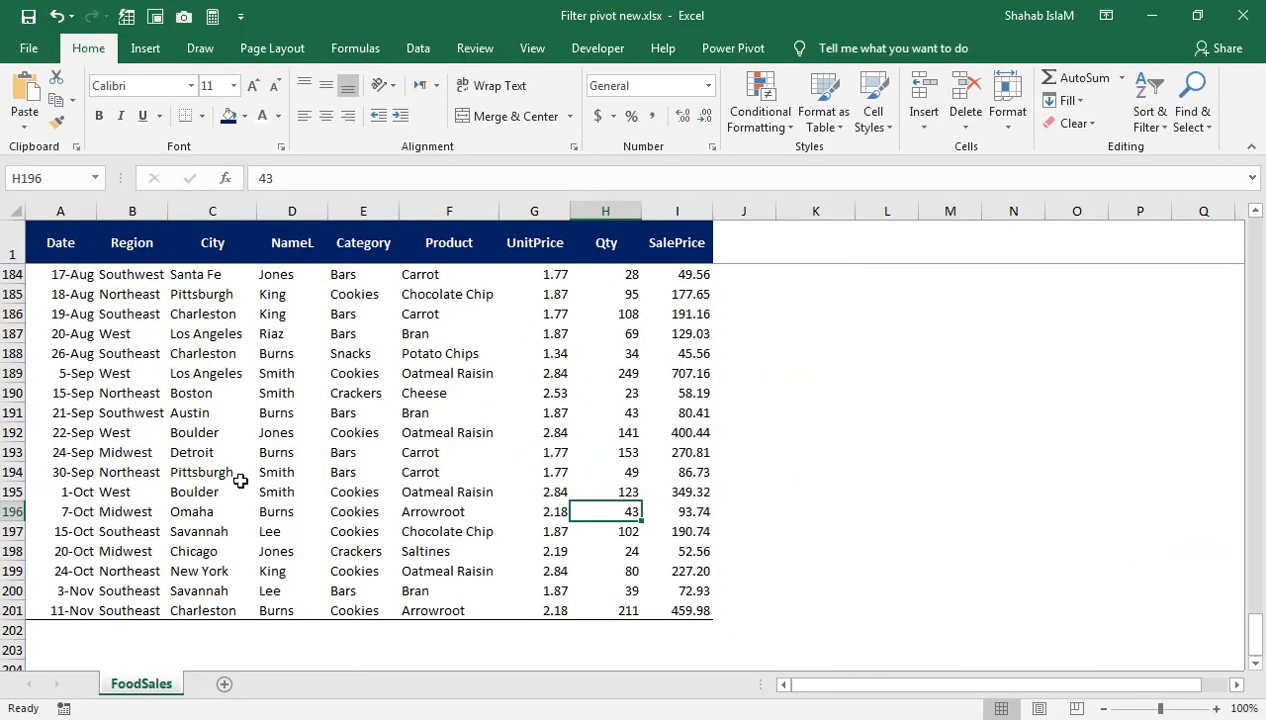
{"action": "key", "text": "ctrl+a"}
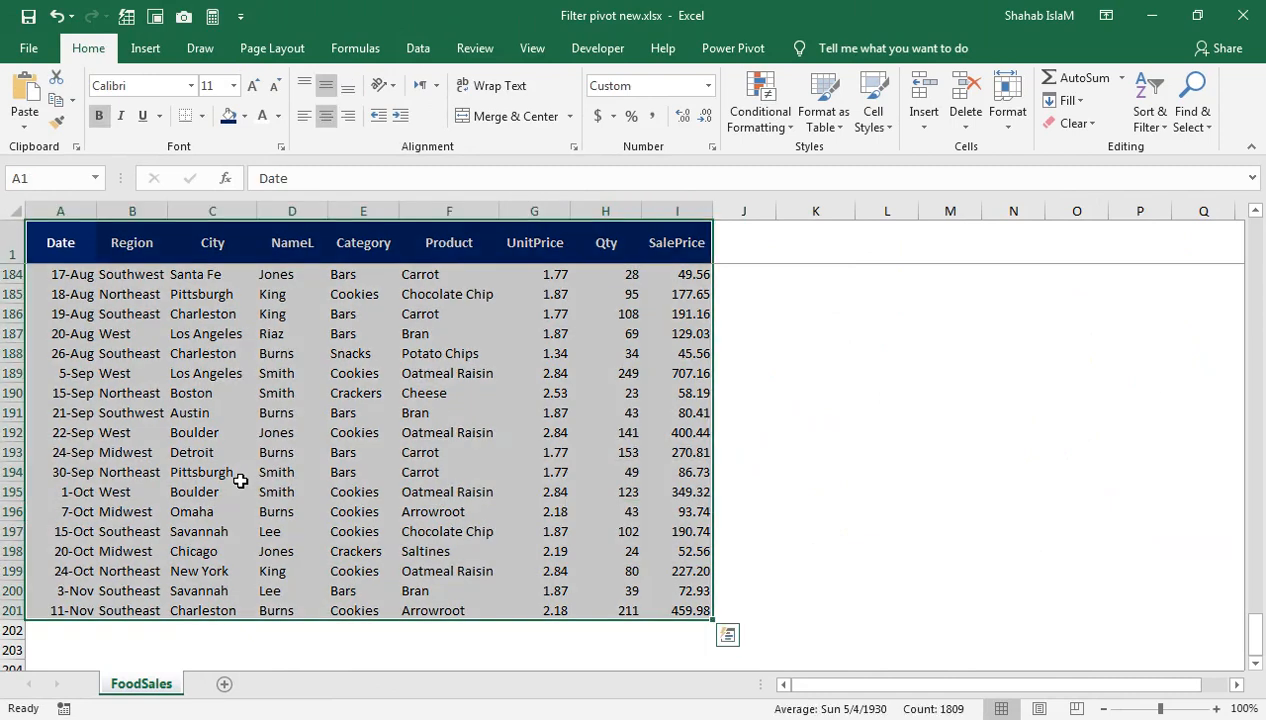
{"action": "key", "text": "Up"}
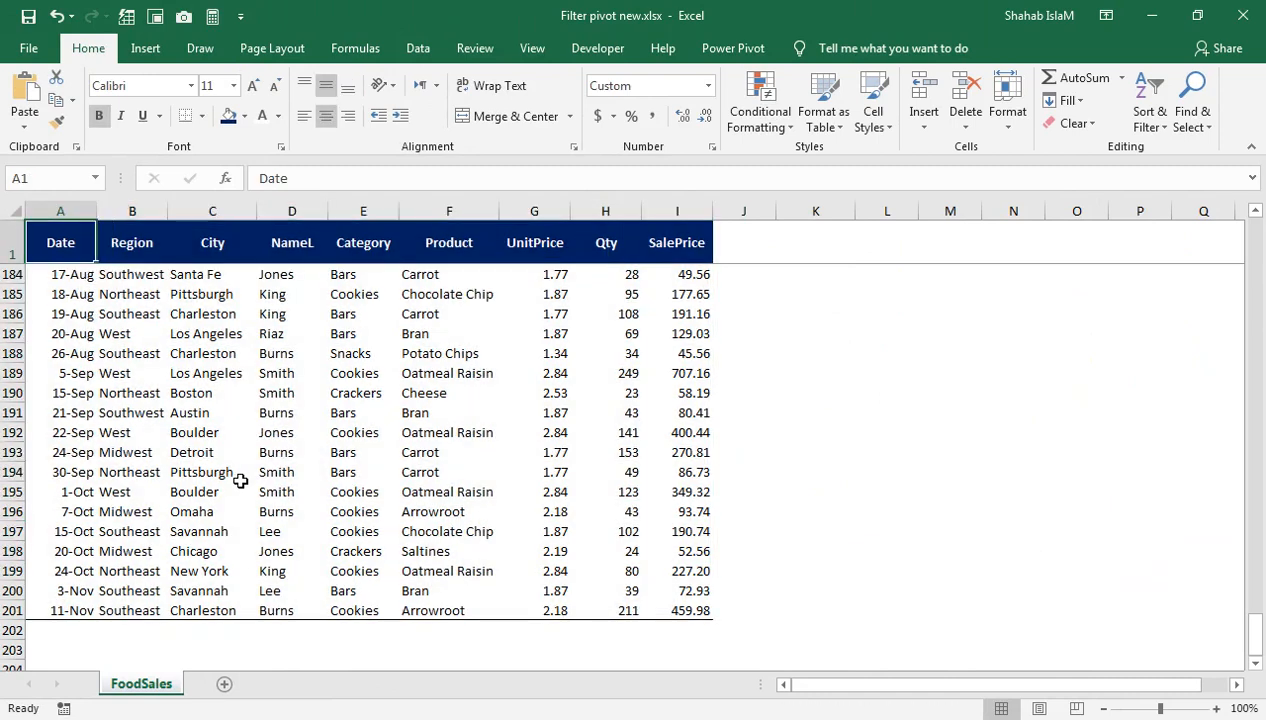
{"action": "key", "text": "ctrl+a"}
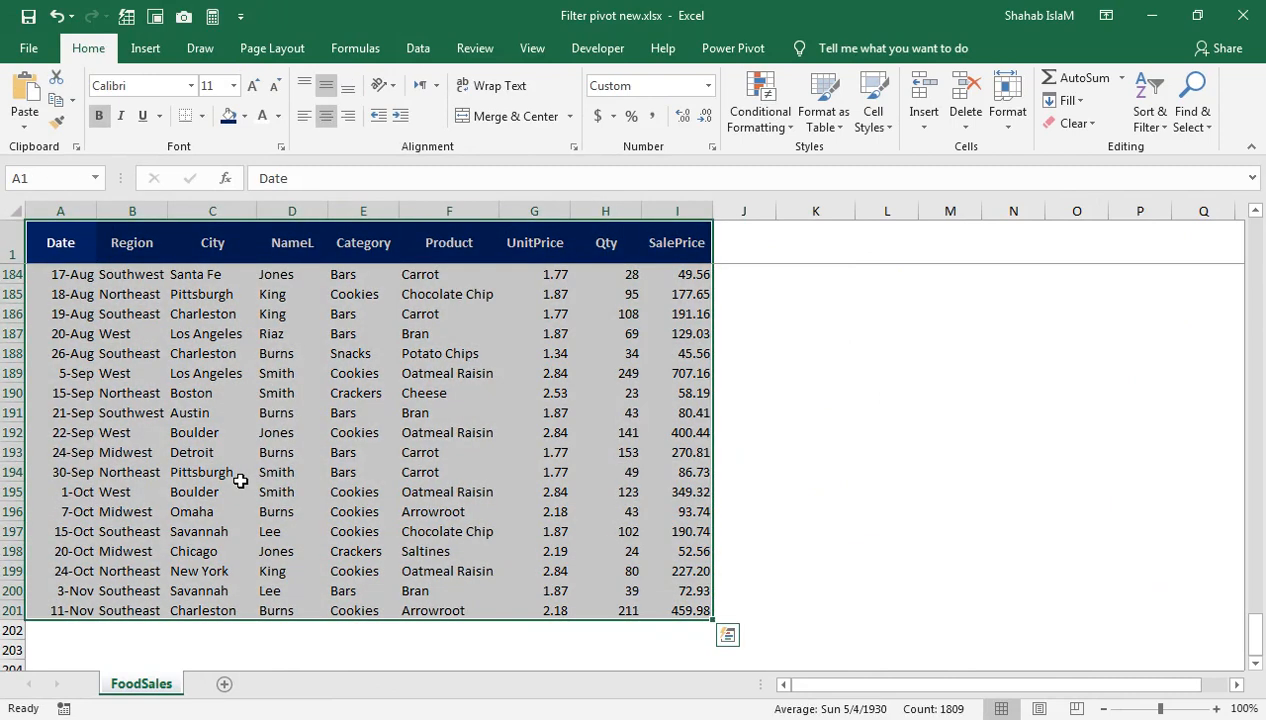
- Browse the sales records from the last row back to the first and select the whole data range
{"action": "key", "text": "ctrl+Down"}
{"action": "key", "text": "Up"}
{"action": "key", "text": "Up"}
{"action": "key", "text": "Up"}
{"action": "key", "text": "Up"}
{"action": "key", "text": "Up"}
{"action": "key", "text": "Up"}
{"action": "key", "text": "Up"}
{"action": "key", "text": "Up"}
{"action": "key", "text": "Up"}
{"action": "key", "text": "Up"}
{"action": "key", "text": "Up"}
{"action": "key", "text": "Up"}
{"action": "key", "text": "Up"}
{"action": "key", "text": "Up"}
{"action": "key", "text": "Up"}
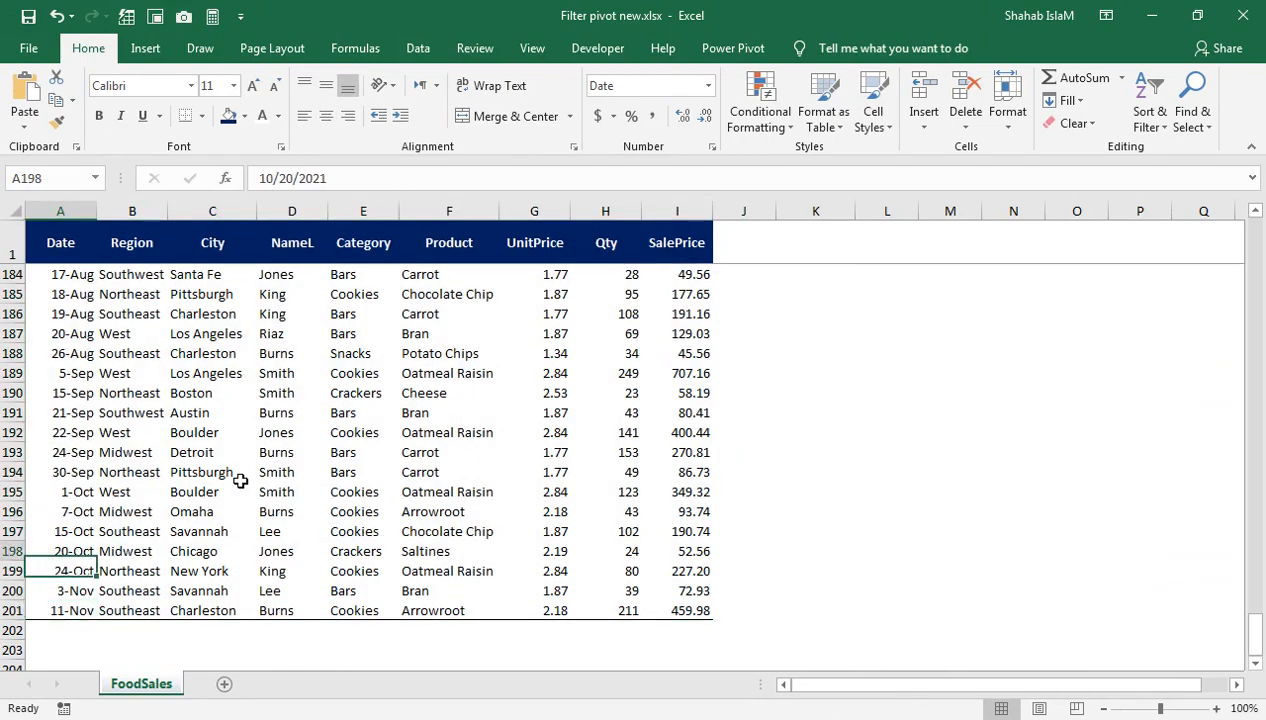
{"action": "key", "text": "Up"}
{"action": "key", "text": "Up"}
{"action": "key", "text": "Up"}
{"action": "key", "text": "Up"}
{"action": "key", "text": "Up"}
{"action": "key", "text": "Up"}
{"action": "key", "text": "Up"}
{"action": "key", "text": "Up"}
{"action": "key", "text": "Up"}
{"action": "key", "text": "Up"}
{"action": "key", "text": "Up"}
{"action": "key", "text": "Up"}
{"action": "key", "text": "Up"}
{"action": "key", "text": "Up"}
{"action": "key", "text": "Up"}
{"action": "key", "text": "Up"}
{"action": "key", "text": "Up"}
{"action": "key", "text": "Up"}
{"action": "key", "text": "Up"}
{"action": "key", "text": "Up"}
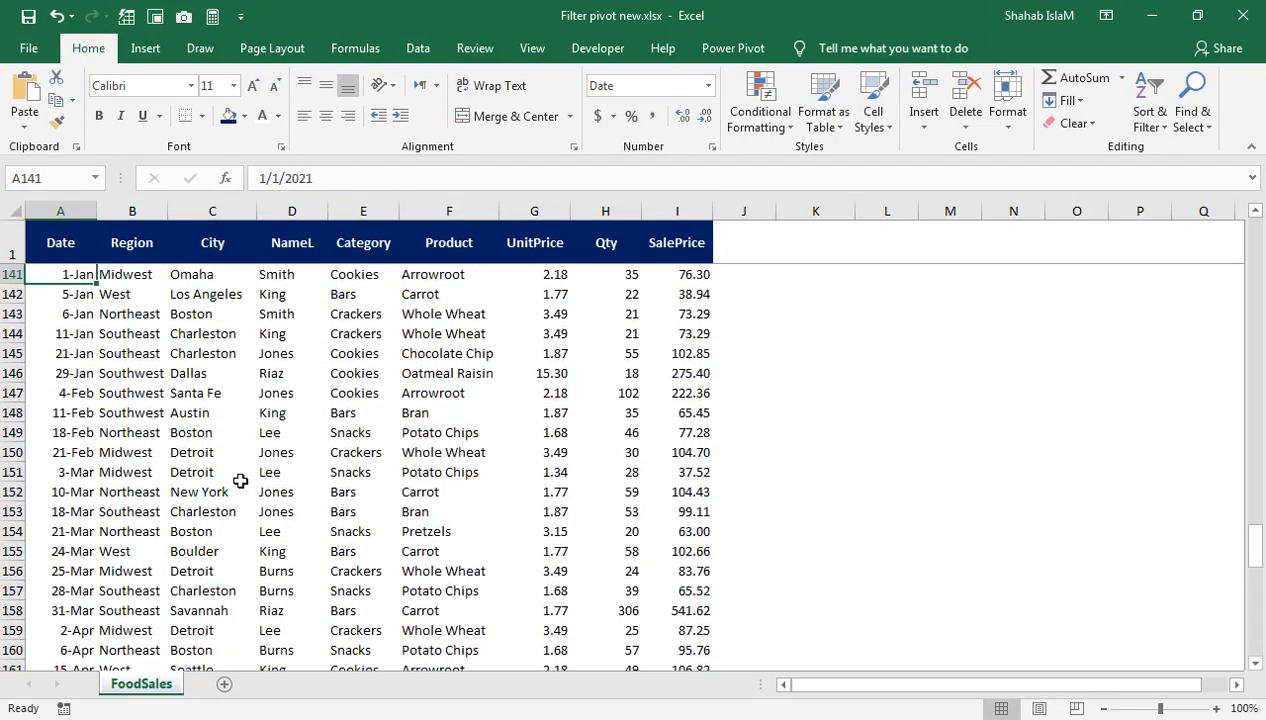
{"action": "key", "text": "Up"}
{"action": "key", "text": "Up"}
{"action": "key", "text": "Up"}
{"action": "key", "text": "Up"}
{"action": "key", "text": "Up"}
{"action": "key", "text": "Up"}
{"action": "key", "text": "Up"}
{"action": "key", "text": "Up"}
{"action": "key", "text": "Up"}
{"action": "key", "text": "Up"}
{"action": "key", "text": "Up"}
{"action": "key", "text": "Up"}
{"action": "key", "text": "Up"}
{"action": "key", "text": "Up"}
{"action": "key", "text": "Up"}
{"action": "key", "text": "Up"}
{"action": "key", "text": "Up"}
{"action": "key", "text": "Up"}
{"action": "key", "text": "Up"}
{"action": "key", "text": "Up"}
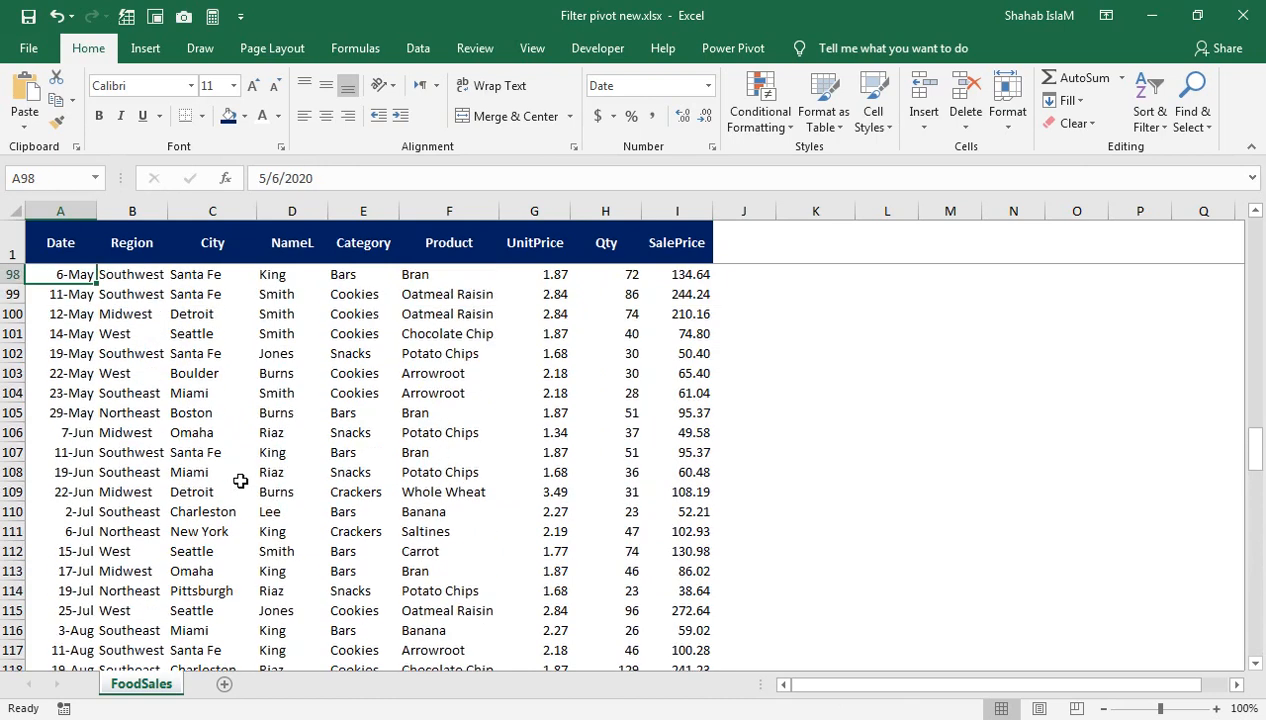
{"action": "left_click", "coordinate": [1255, 665]}
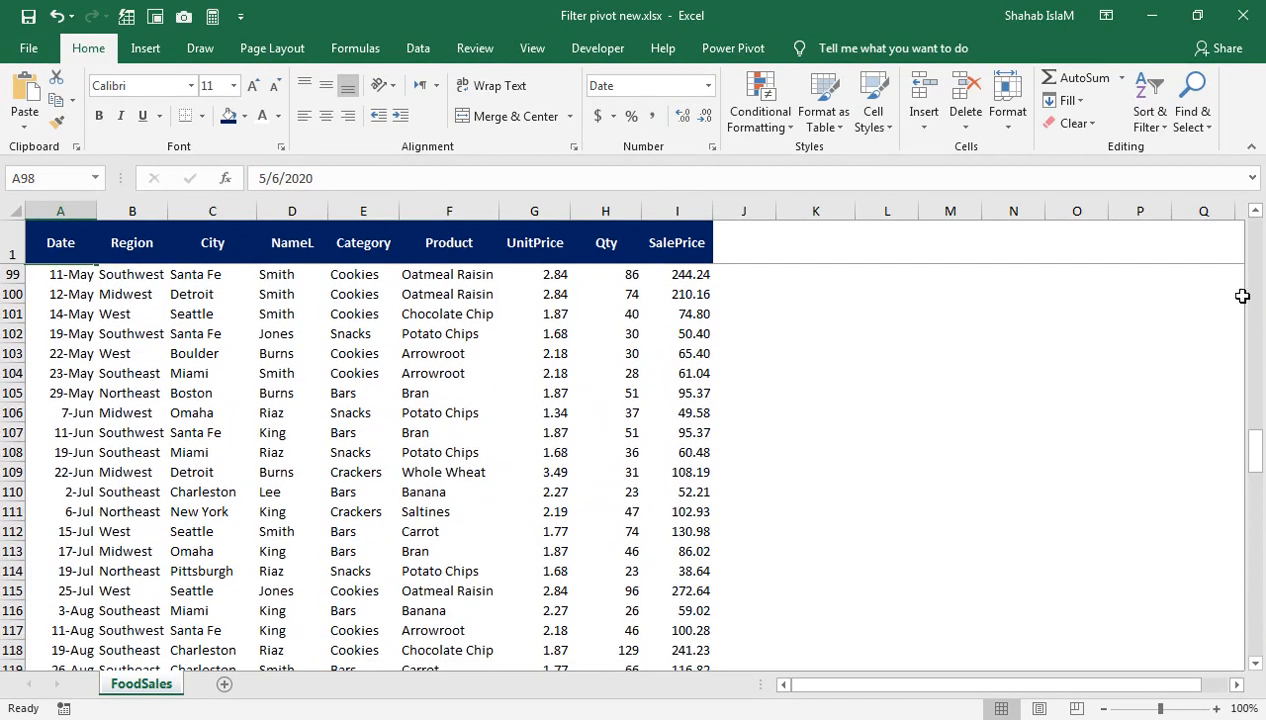
{"action": "left_click", "coordinate": [1252, 220]}
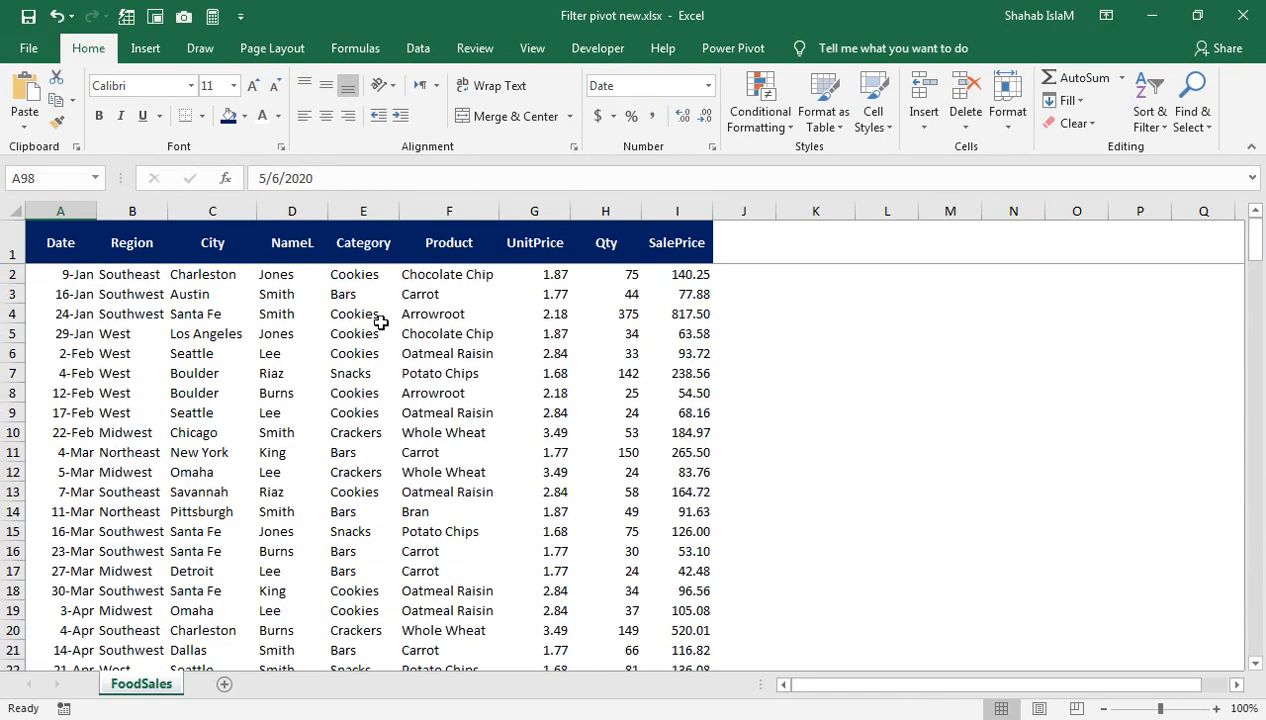
{"action": "left_click", "coordinate": [222, 336]}
{"action": "key", "text": "ctrl+a"}
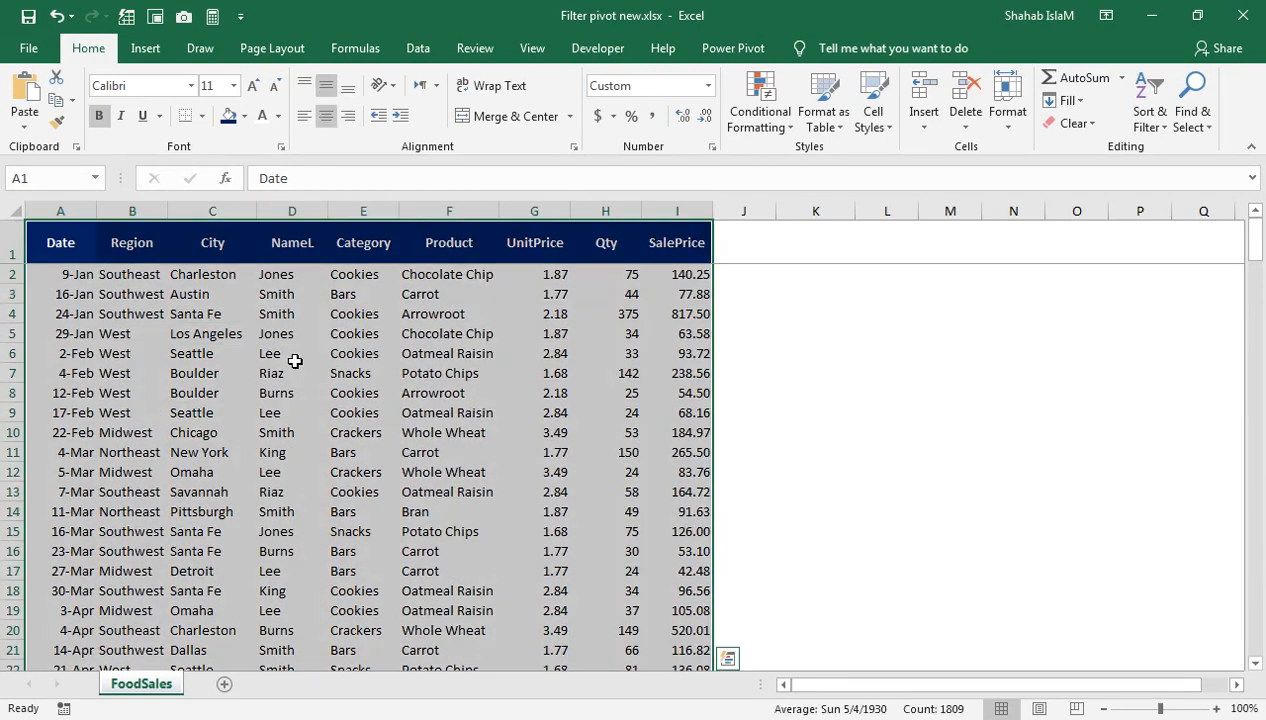
- Display formulas instead of values and inspect the SalePrice formulas in I2 and I201
{"action": "left_click", "coordinate": [519, 272]}
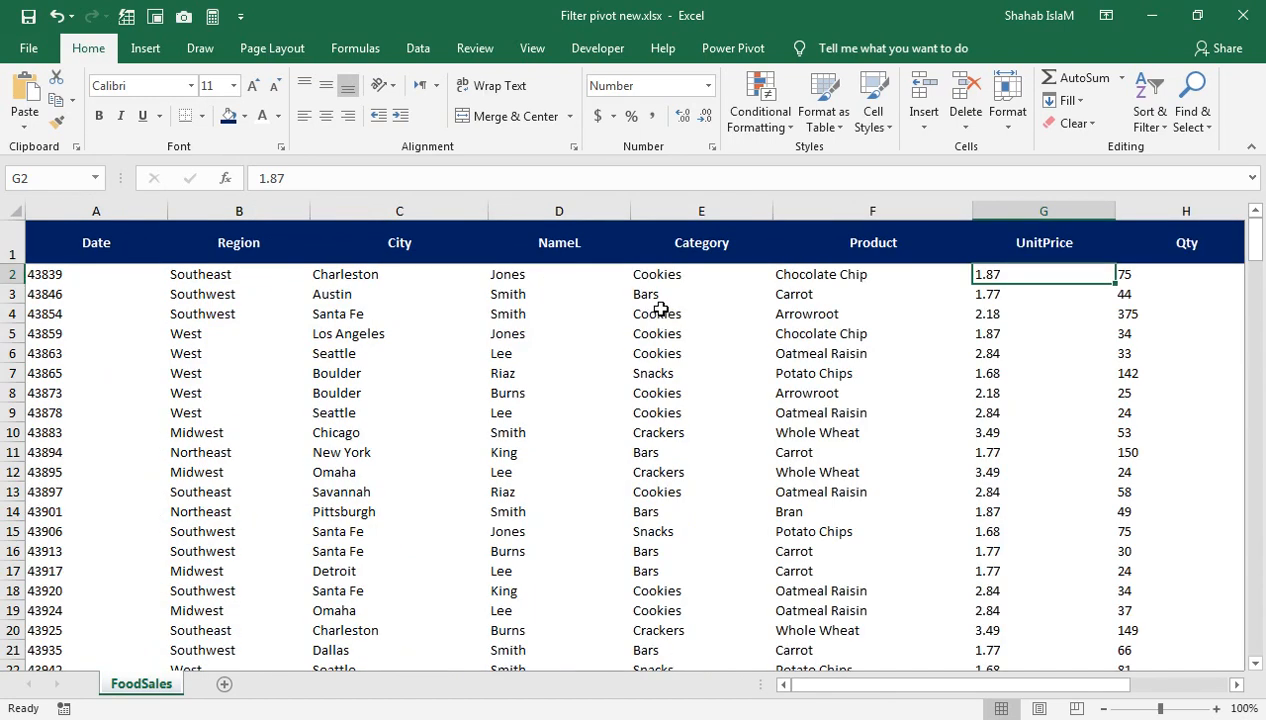
{"action": "left_click_drag", "start_coordinate": [998, 686], "coordinate": [1085, 686]}
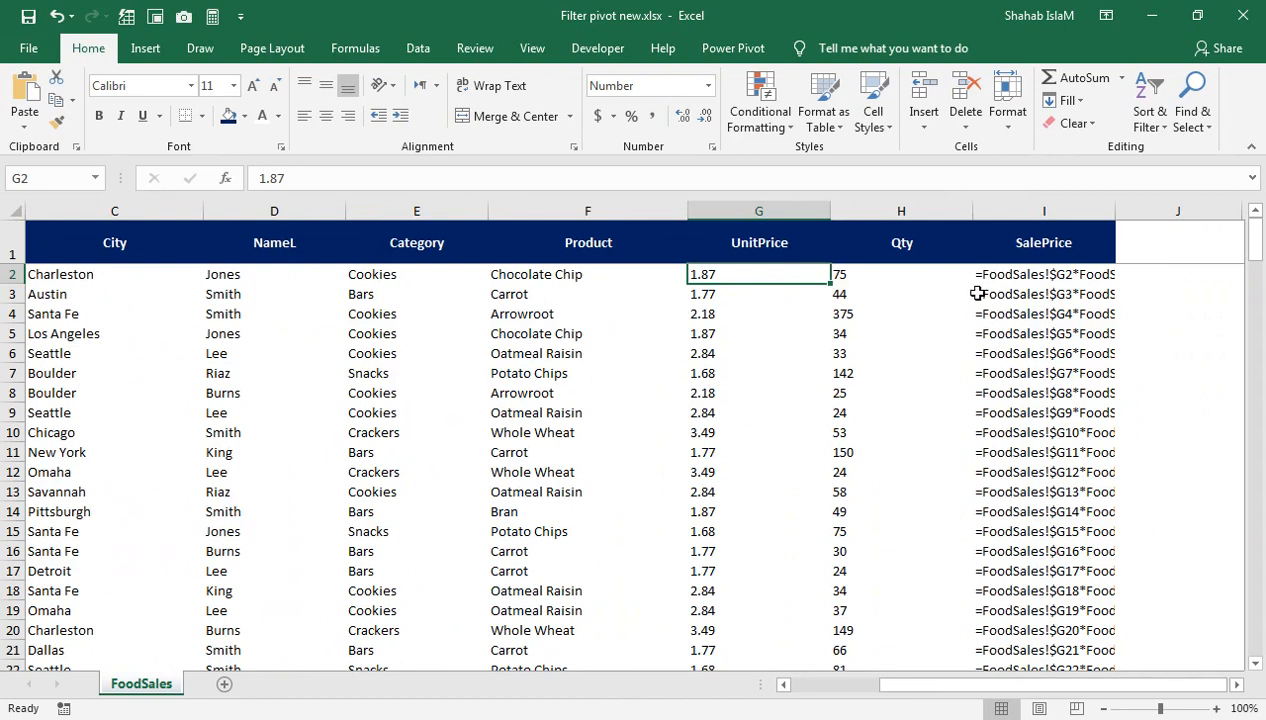
{"action": "key", "text": "Right"}
{"action": "key", "text": "Right"}
{"action": "key", "text": "F2"}
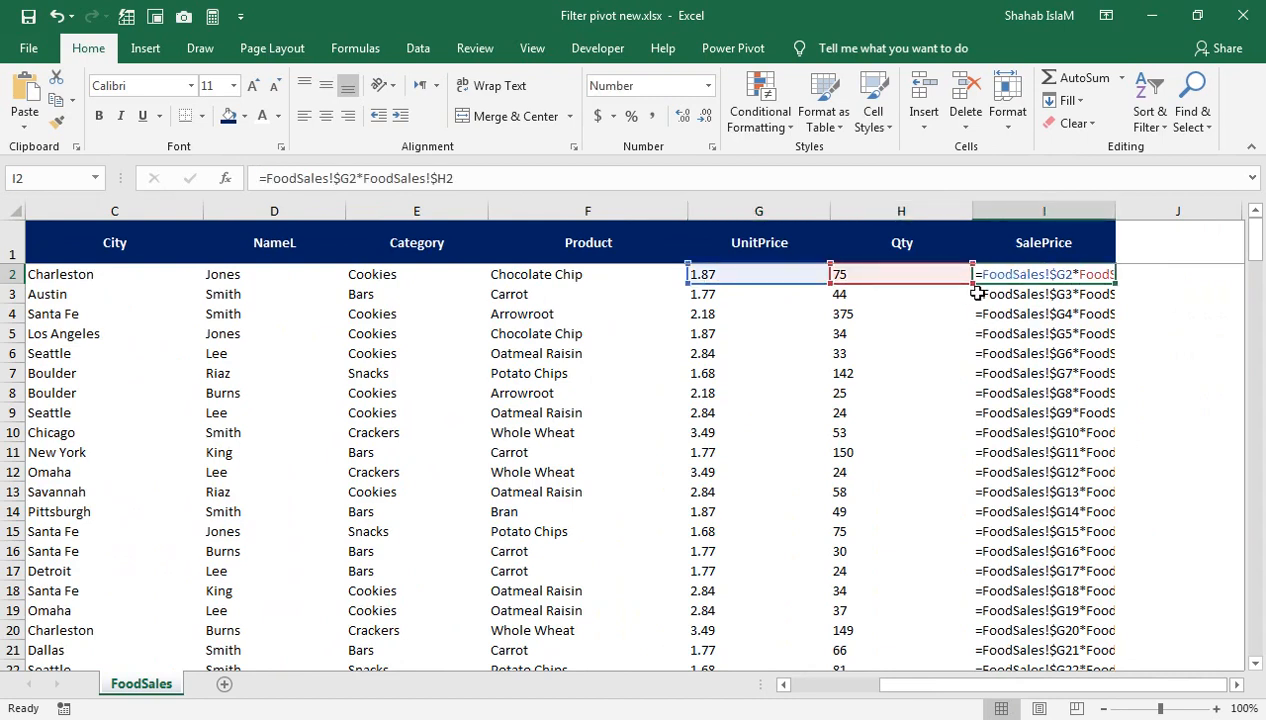
{"action": "key", "text": "Escape"}
{"action": "key", "text": "ctrl+Down"}
{"action": "key", "text": "F2"}
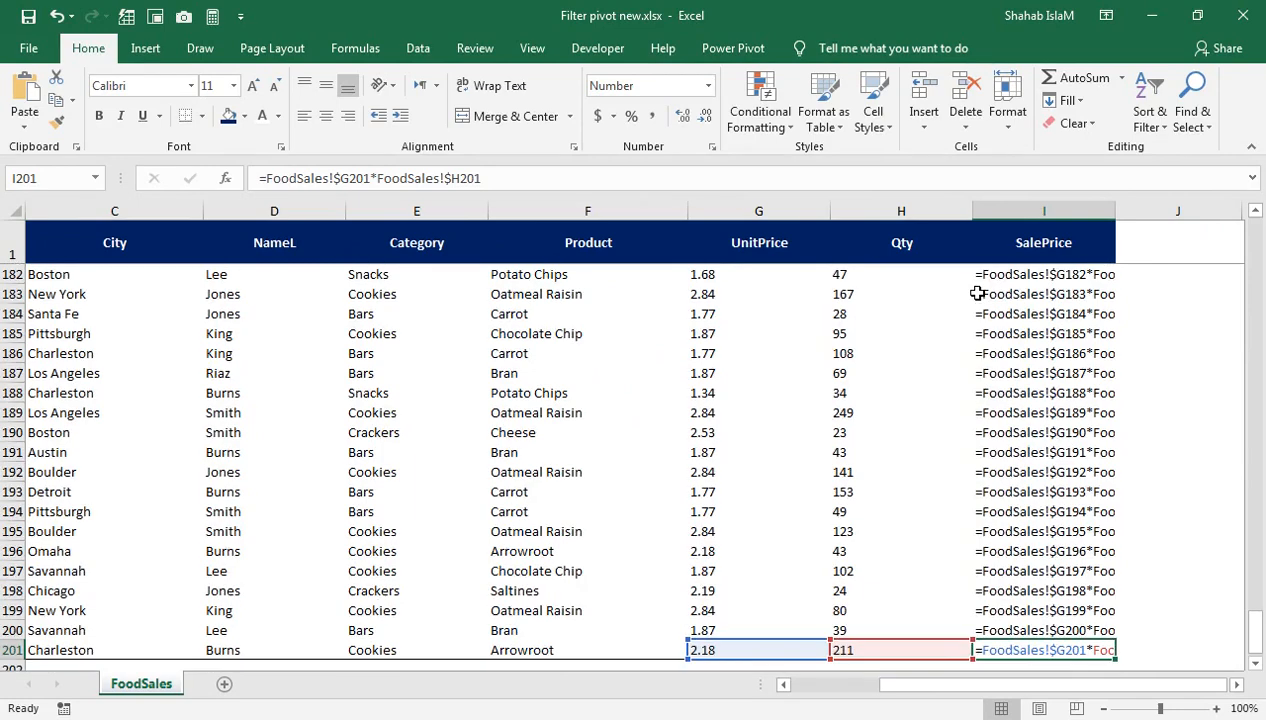
{"action": "key", "text": "Return"}
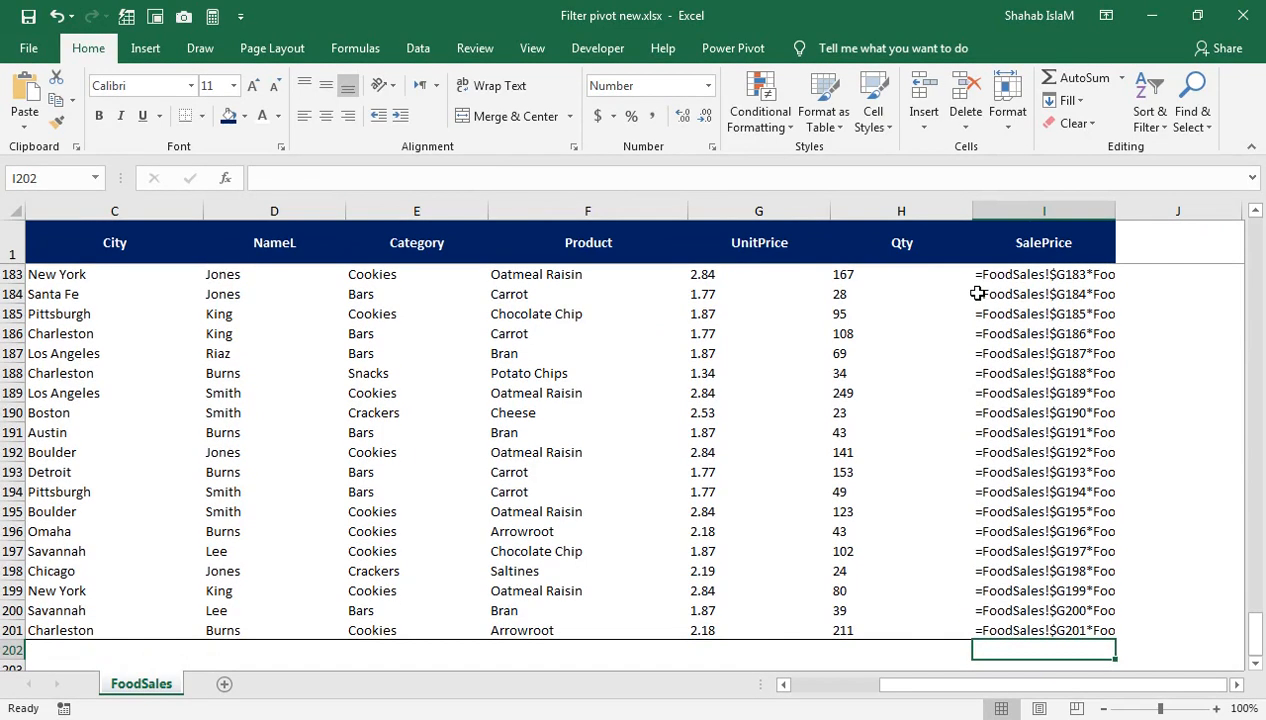
- Return the sheet to showing values and total the SalePrice column in I202 with SUM(I2:I201)
{"action": "key", "text": "ctrl+grave"}
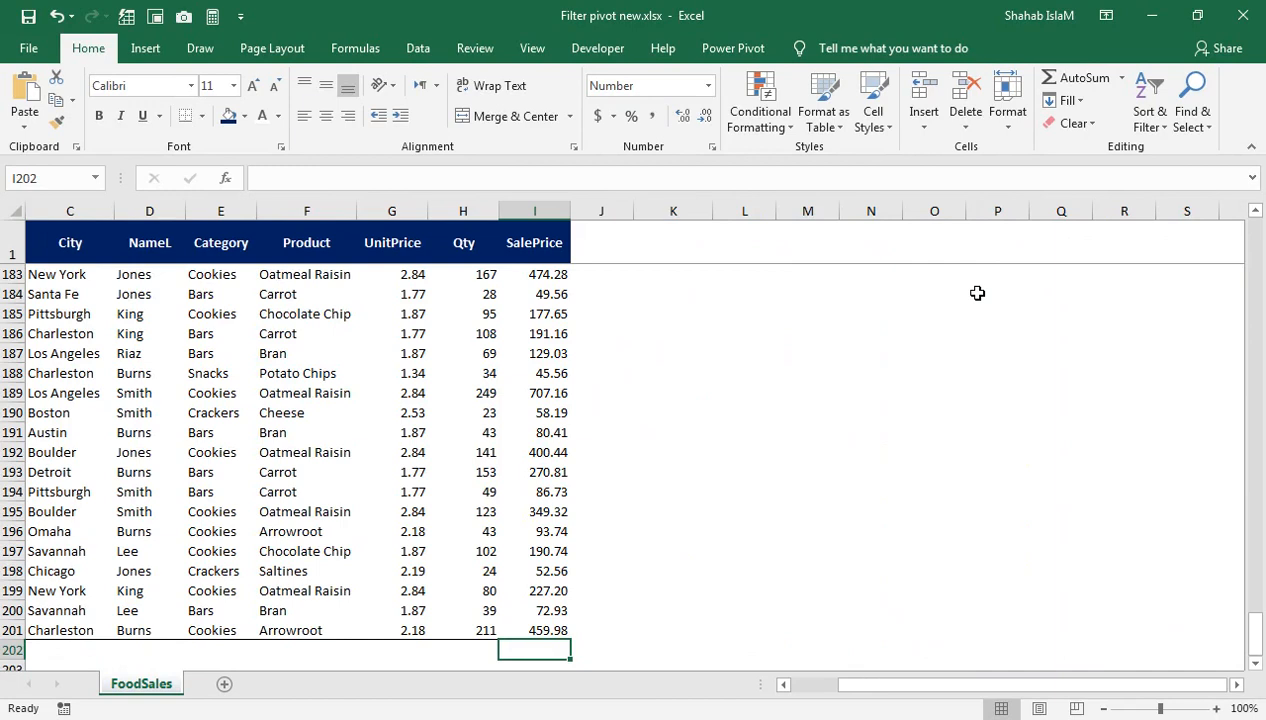
{"action": "key", "text": "alt+equal"}
{"action": "key", "text": "Return"}
{"action": "key", "text": "Up"}
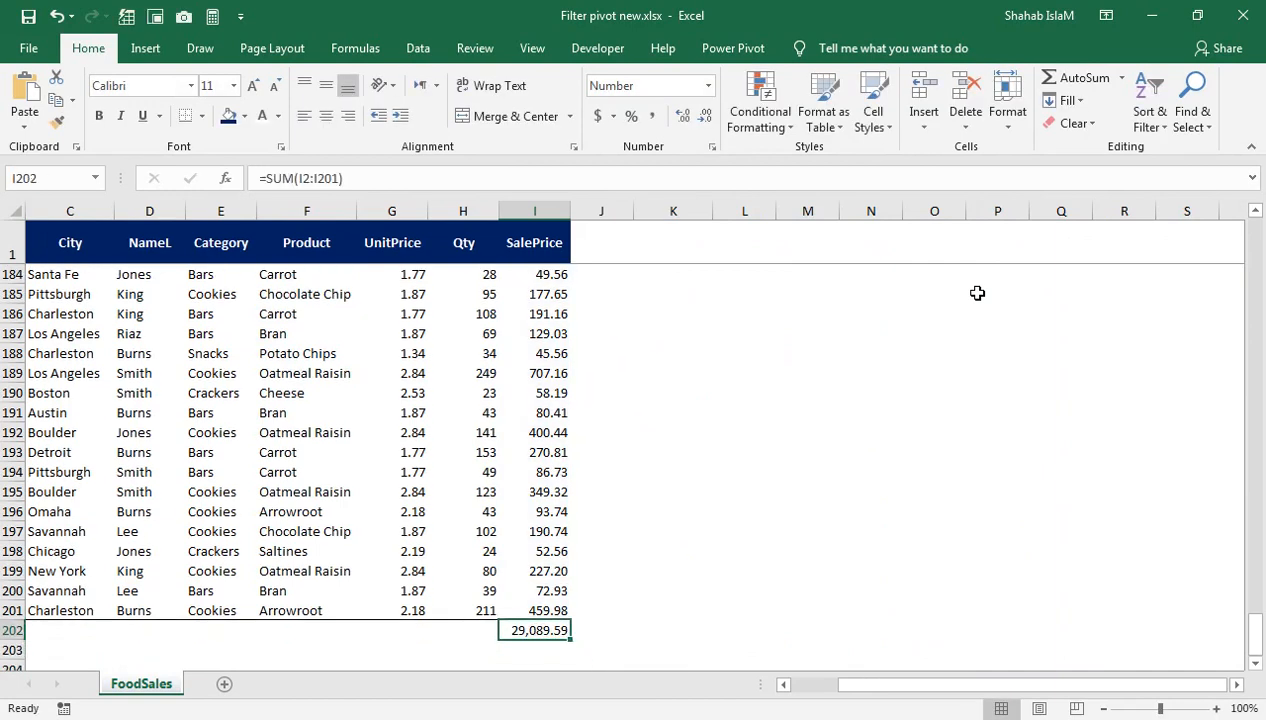
- Display the sheet's formulas again and inspect the ranges used by the total in I202
{"action": "key", "text": "ctrl+grave"}
{"action": "key", "text": "Down"}
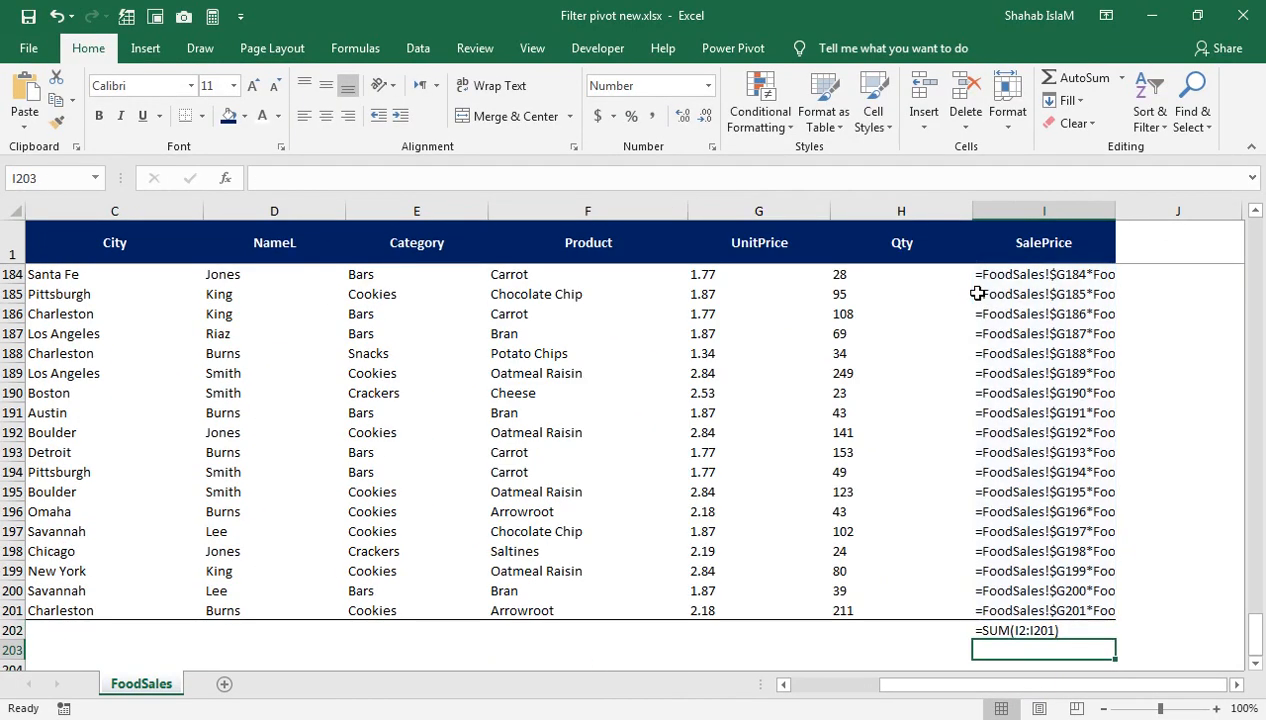
{"action": "key", "text": "Up"}
{"action": "key", "text": "F2"}
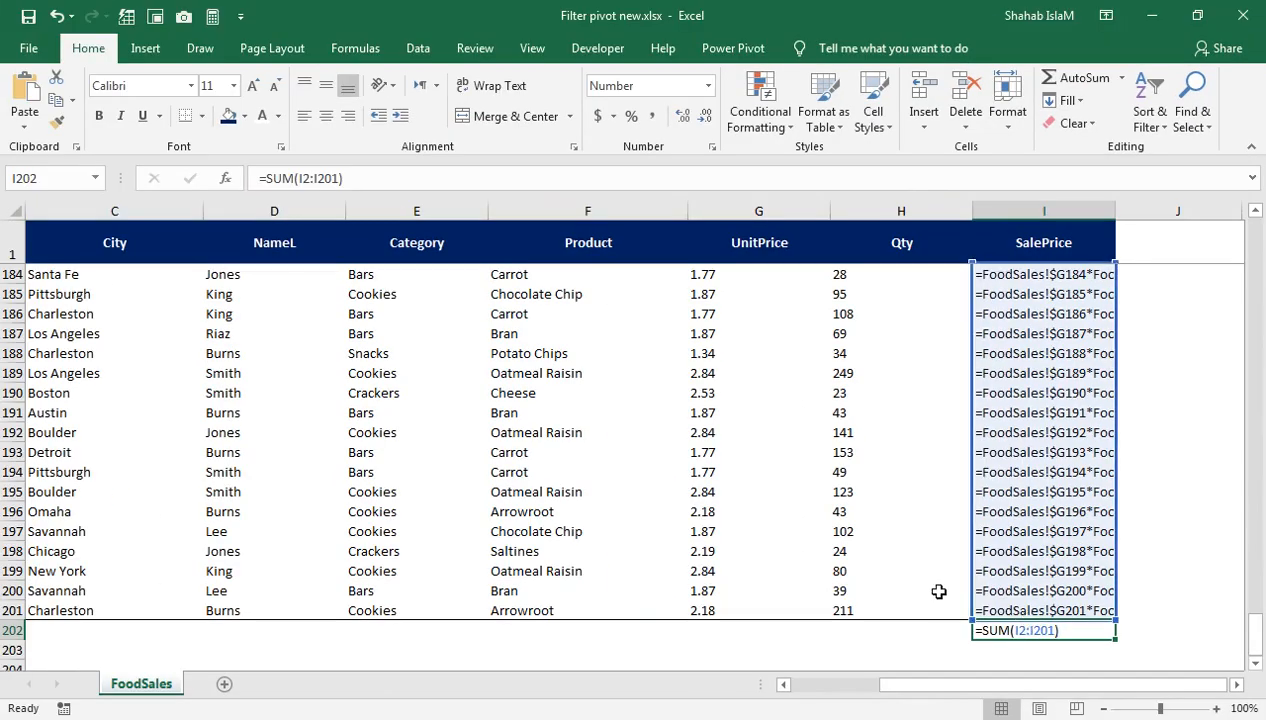
- Show the on-screen keyboard, close it, and return the sheet to displaying values
{"action": "key", "text": "ctrl+super+o"}
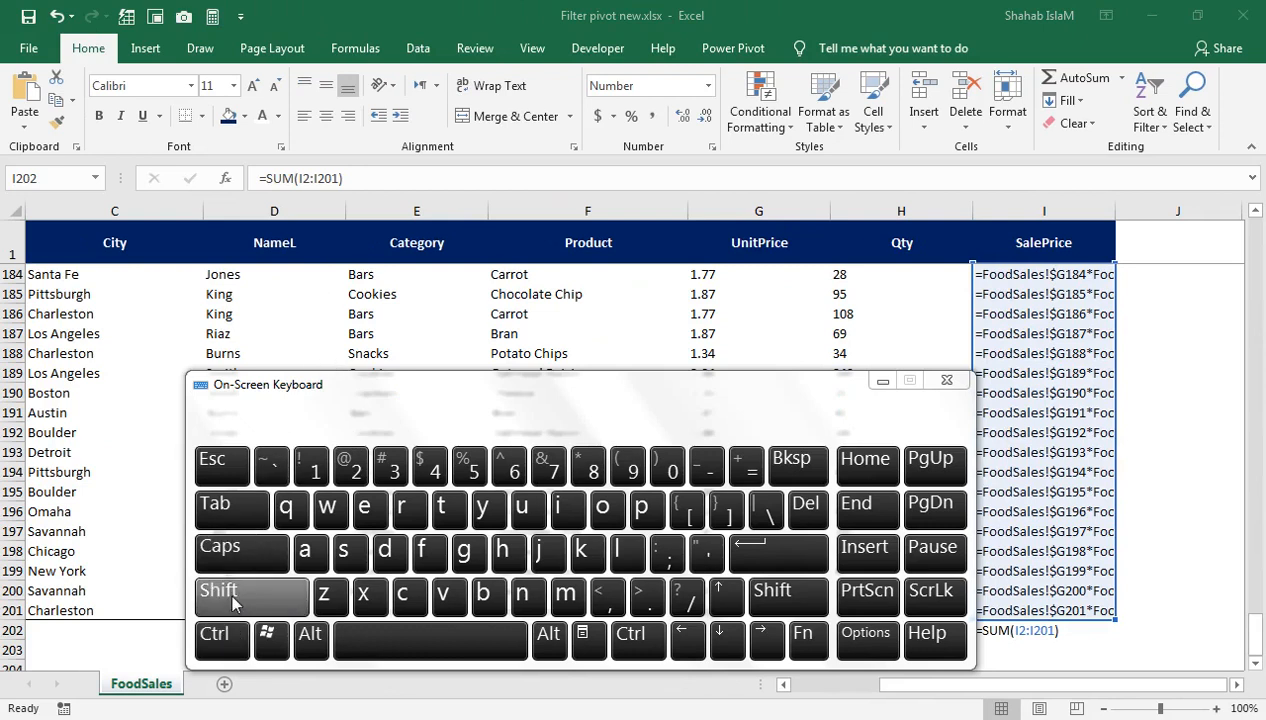
{"action": "left_click", "coordinate": [946, 380]}
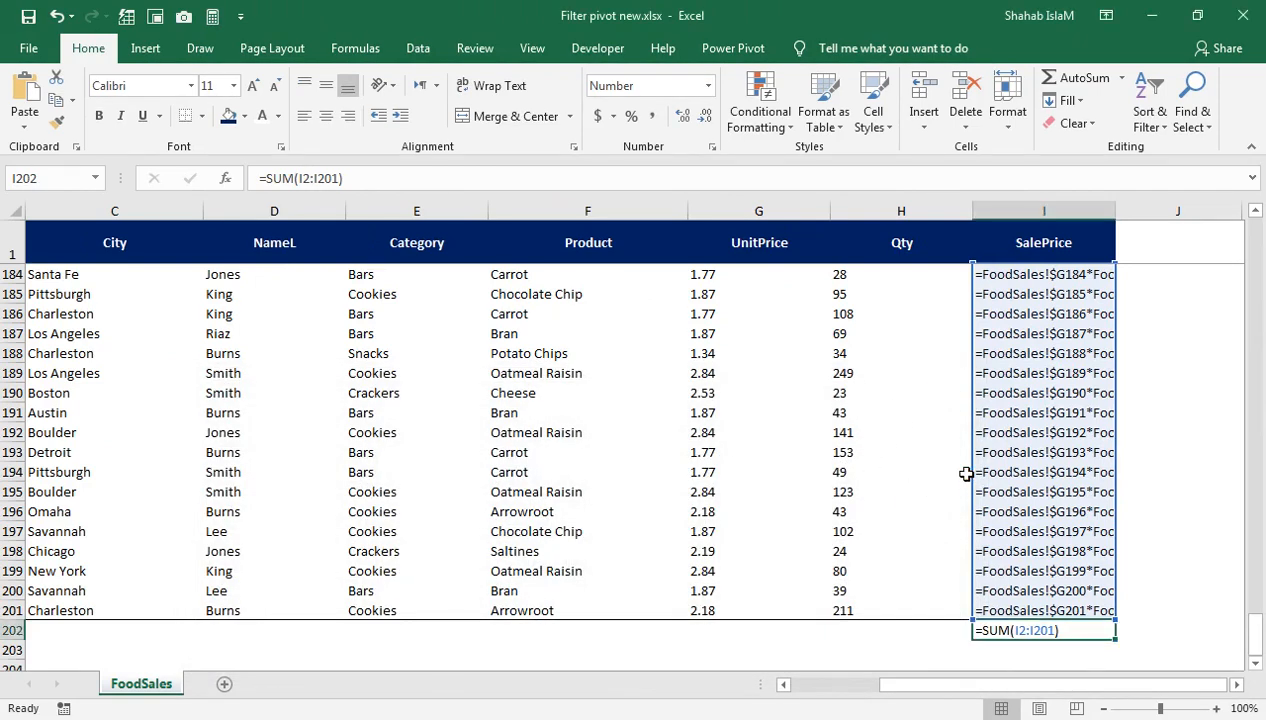
{"action": "key", "text": "ctrl+grave"}
- Clear the SalePrice cells from I184 down through the total in I202
{"action": "left_click", "coordinate": [522, 293]}
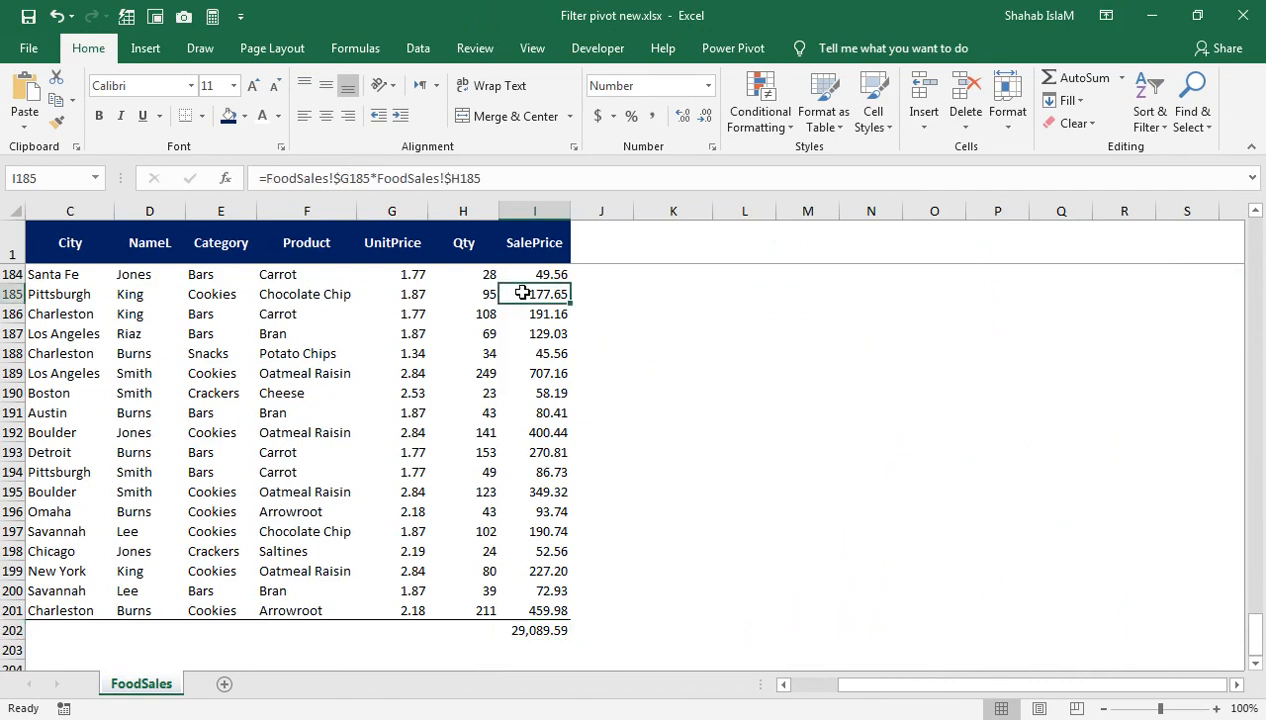
{"action": "key", "text": "Up"}
{"action": "key", "text": "ctrl+shift+Down"}
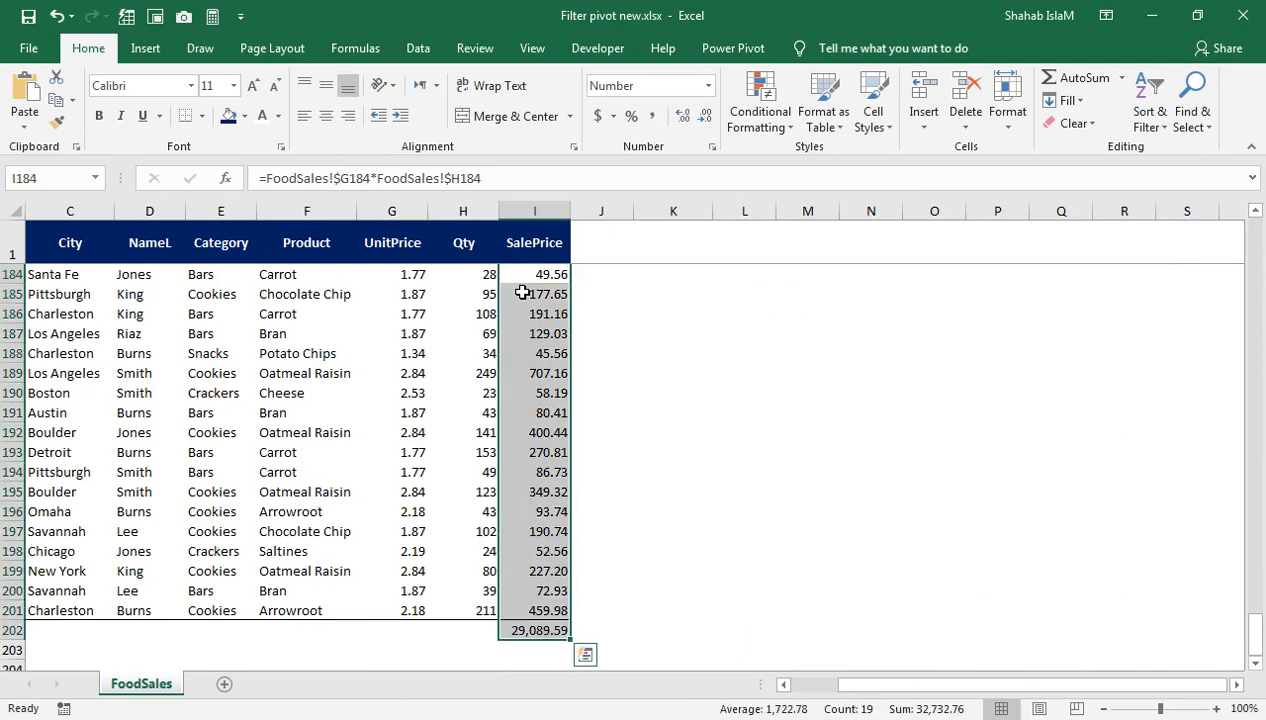
- Return to the SalePrice header in I1 and unfreeze the panes
{"action": "key", "text": "Up"}
{"action": "key", "text": "Up"}
{"action": "key", "text": "Up"}
{"action": "key", "text": "Up"}
{"action": "key", "text": "Up"}
{"action": "key", "text": "Up"}
{"action": "key", "text": "Up"}
{"action": "key", "text": "Up"}
{"action": "key", "text": "Up"}
{"action": "key", "text": "Up"}
{"action": "key", "text": "Up"}
{"action": "key", "text": "Up"}
{"action": "key", "text": "Up"}
{"action": "key", "text": "Up"}
{"action": "key", "text": "Up"}
{"action": "key", "text": "Up"}
{"action": "key", "text": "Up"}
{"action": "key", "text": "Up"}
{"action": "key", "text": "Up"}
{"action": "key", "text": "Up"}
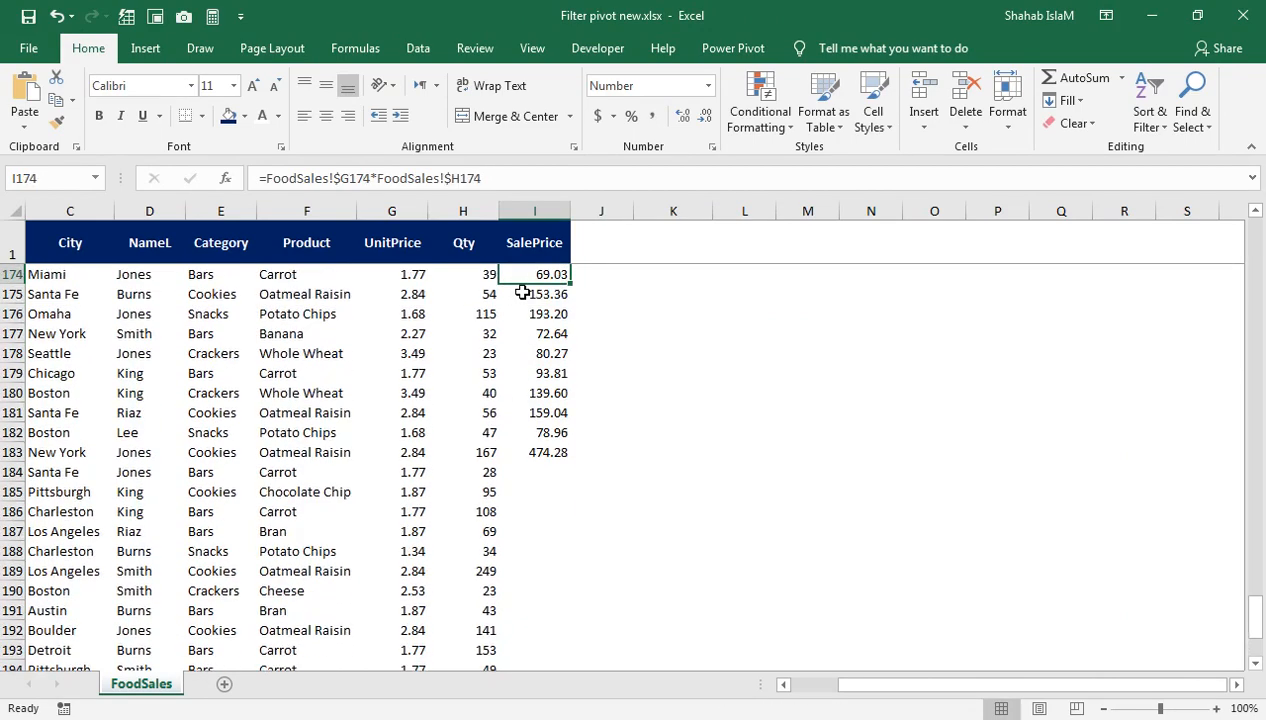
{"action": "key", "text": "Up"}
{"action": "key", "text": "Up"}
{"action": "key", "text": "Up"}
{"action": "key", "text": "Up"}
{"action": "key", "text": "Up"}
{"action": "key", "text": "Up"}
{"action": "key", "text": "Up"}
{"action": "key", "text": "Up"}
{"action": "key", "text": "Up"}
{"action": "key", "text": "Up"}
{"action": "key", "text": "Up"}
{"action": "key", "text": "Up"}
{"action": "key", "text": "Up"}
{"action": "key", "text": "Up"}
{"action": "key", "text": "Up"}
{"action": "key", "text": "Up"}
{"action": "key", "text": "Up"}
{"action": "key", "text": "Up"}
{"action": "key", "text": "Up"}
{"action": "key", "text": "Up"}
{"action": "key", "text": "ctrl+Up"}
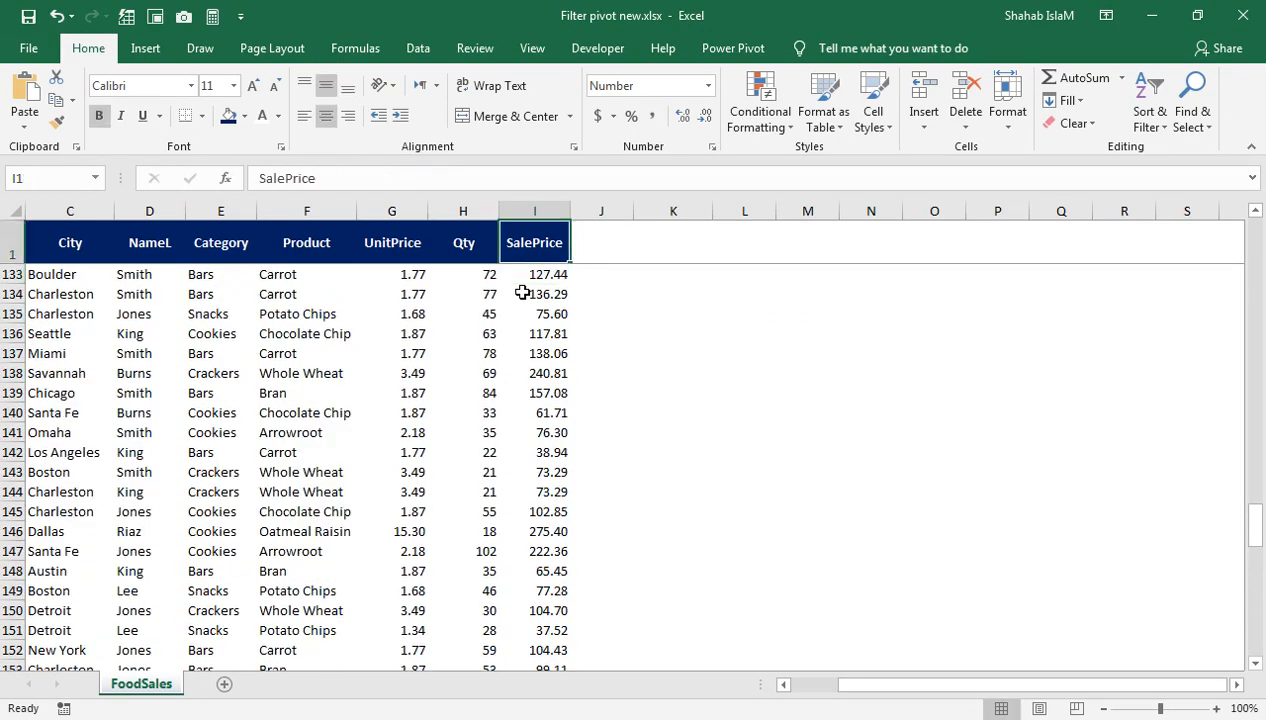
{"action": "left_click", "coordinate": [532, 48]}
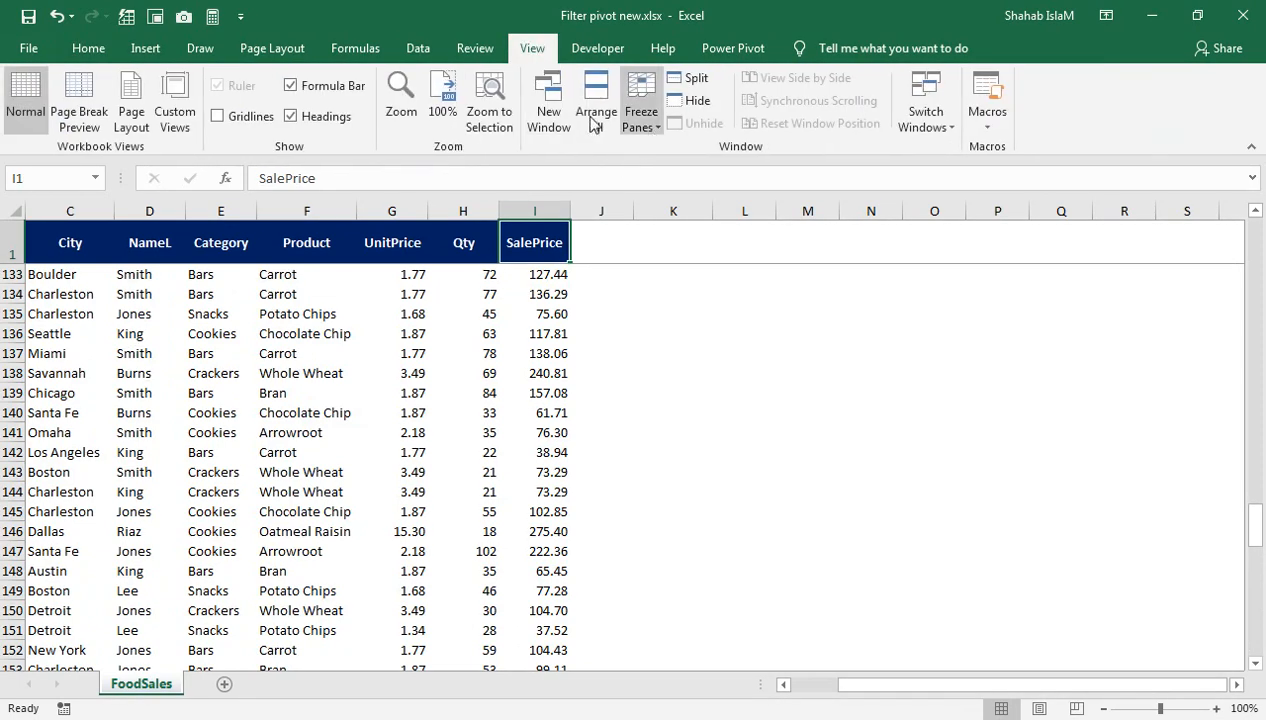
{"action": "left_click", "coordinate": [640, 128]}
{"action": "left_click", "coordinate": [646, 153]}
- Clear the remaining SalePrice formulas from I2 downward
{"action": "key", "text": "Down"}
{"action": "key", "text": "ctrl+shift+Down"}
{"action": "key", "text": "Delete"}
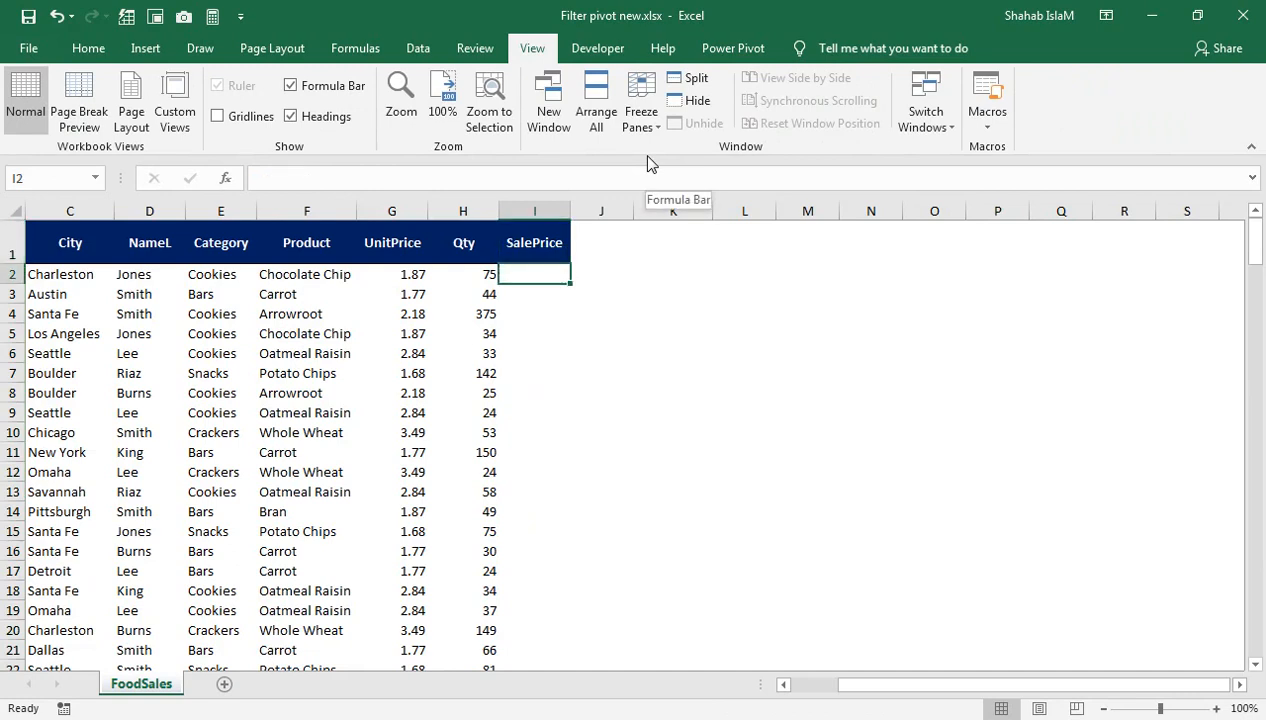
- Enter =G2*H2 in I2 to multiply unit price by quantity, and fill it down the SalePrice column
{"action": "type", "text": "="}
{"action": "key", "text": "Left"}
{"action": "key", "text": "Left"}
{"action": "type", "text": "*"}
{"action": "key", "text": "Left"}
{"action": "key", "text": "Return"}
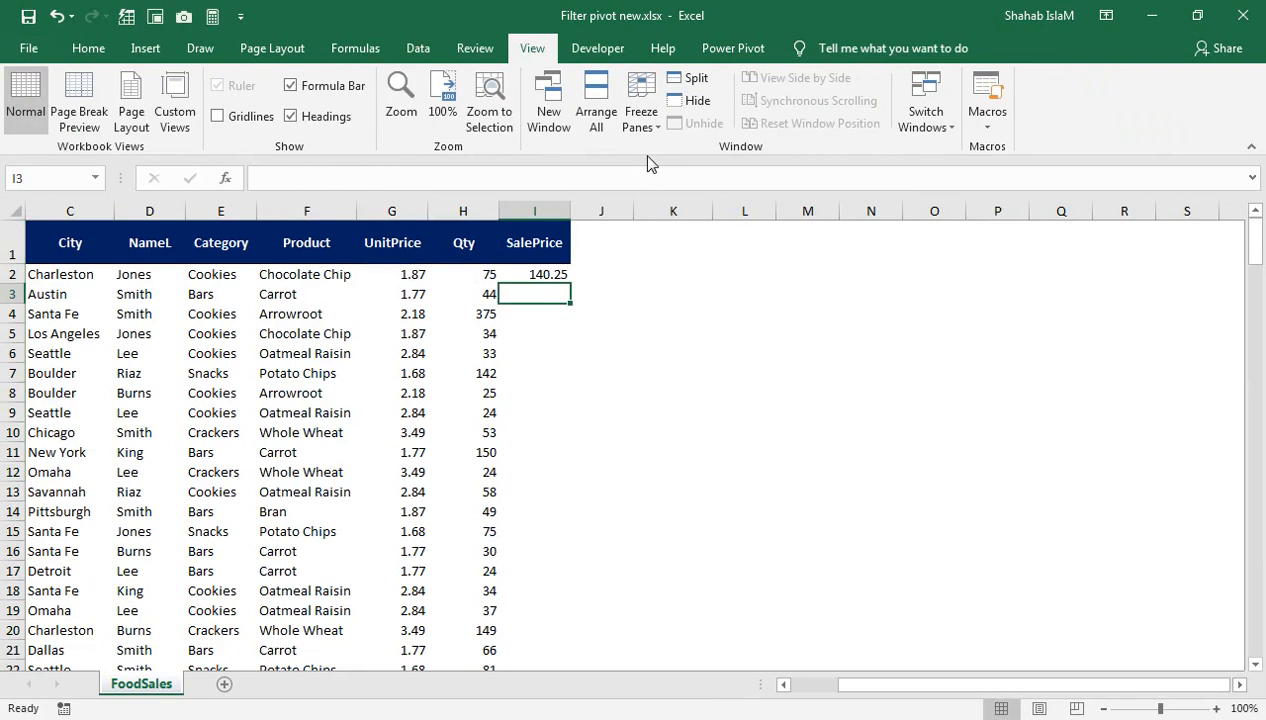
{"action": "left_click", "coordinate": [534, 275]}
{"action": "double_click", "coordinate": [571, 285]}
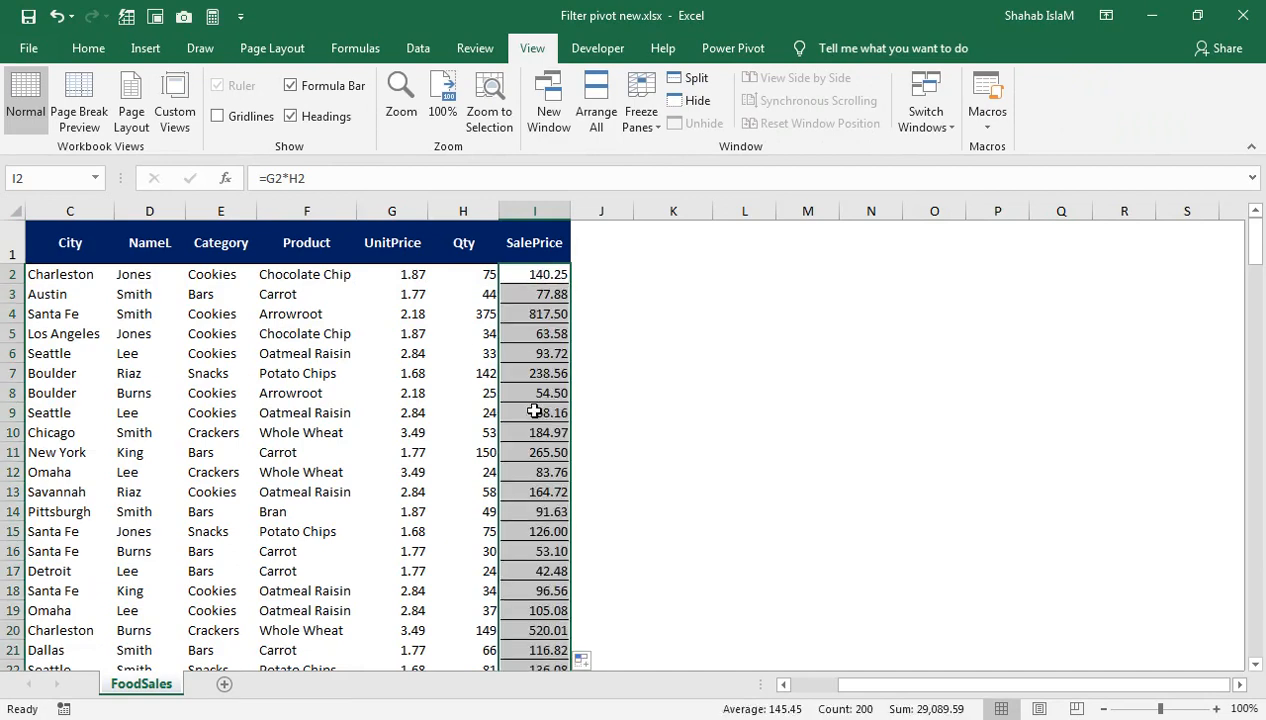
- Fill the I2 formula down to I4 in the SalePrice column, and undo that fill
{"action": "key", "text": "Up"}
{"action": "key", "text": "Down"}
{"action": "key", "text": "ctrl+Down"}
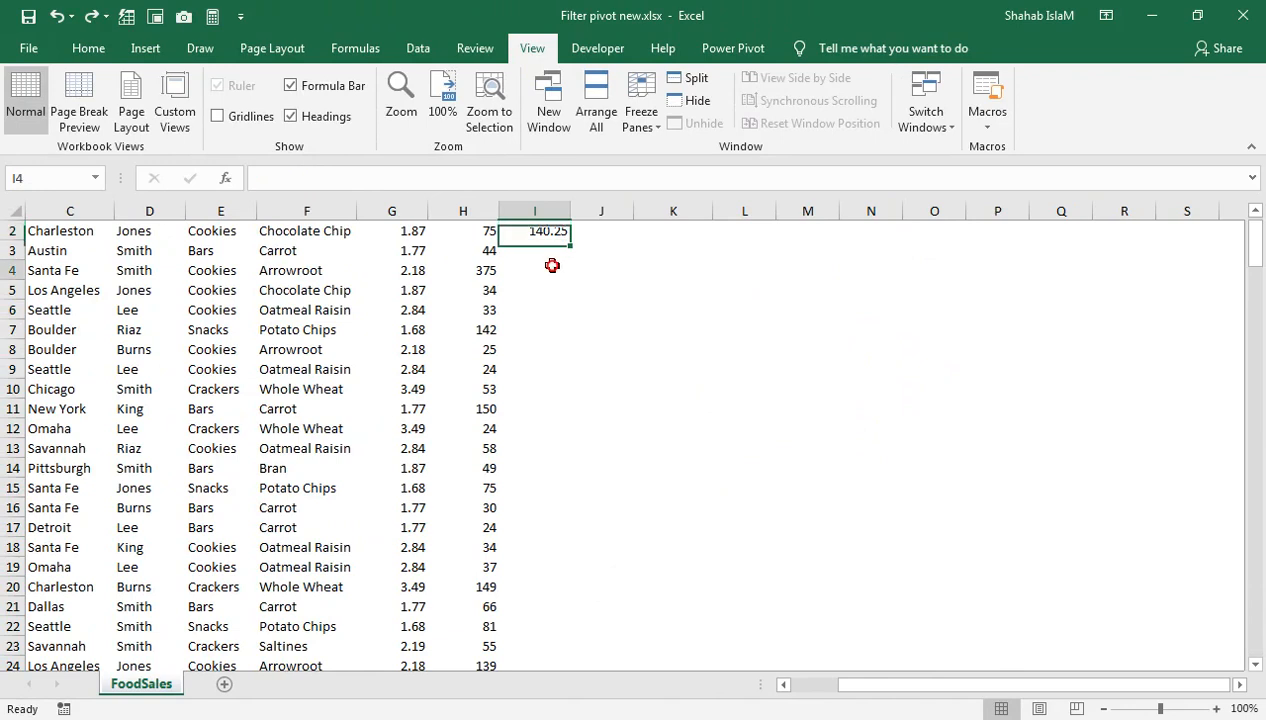
{"action": "left_click_drag", "start_coordinate": [551, 266], "coordinate": [540, 205]}
{"action": "left_click", "coordinate": [512, 277]}
{"action": "left_click_drag", "start_coordinate": [570, 283], "coordinate": [576, 338]}
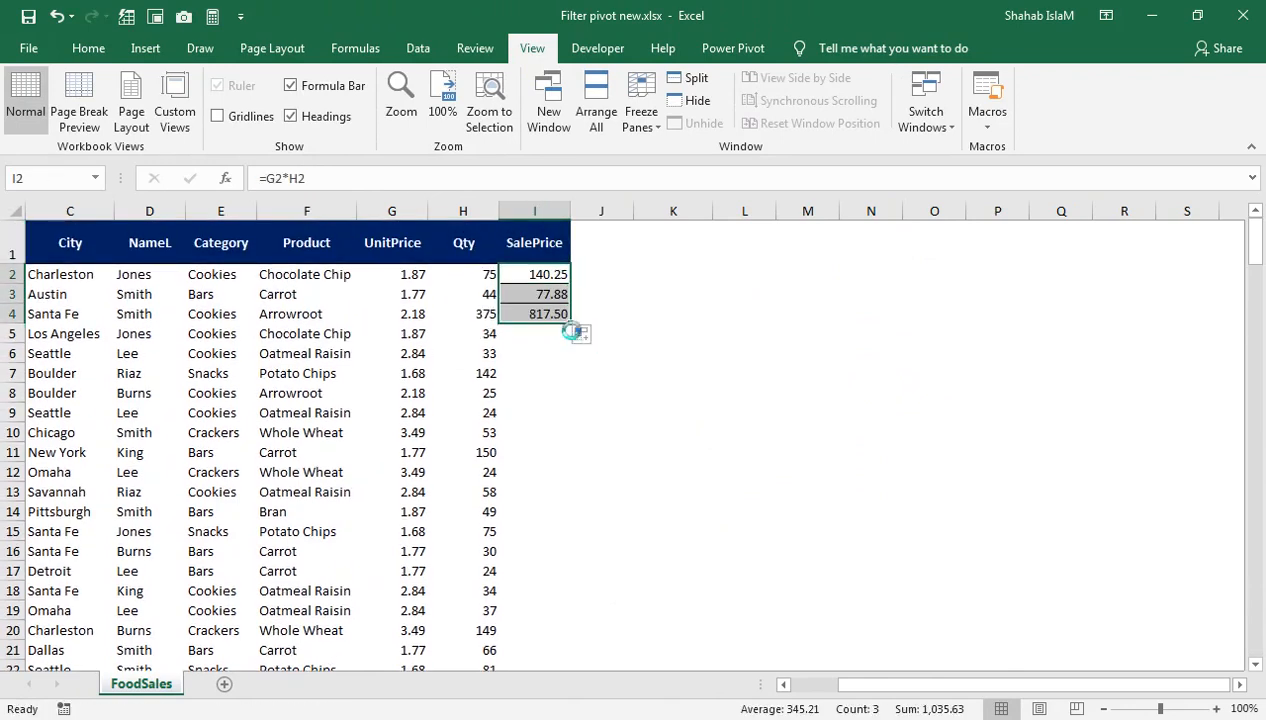
{"action": "key", "text": "ctrl+z"}
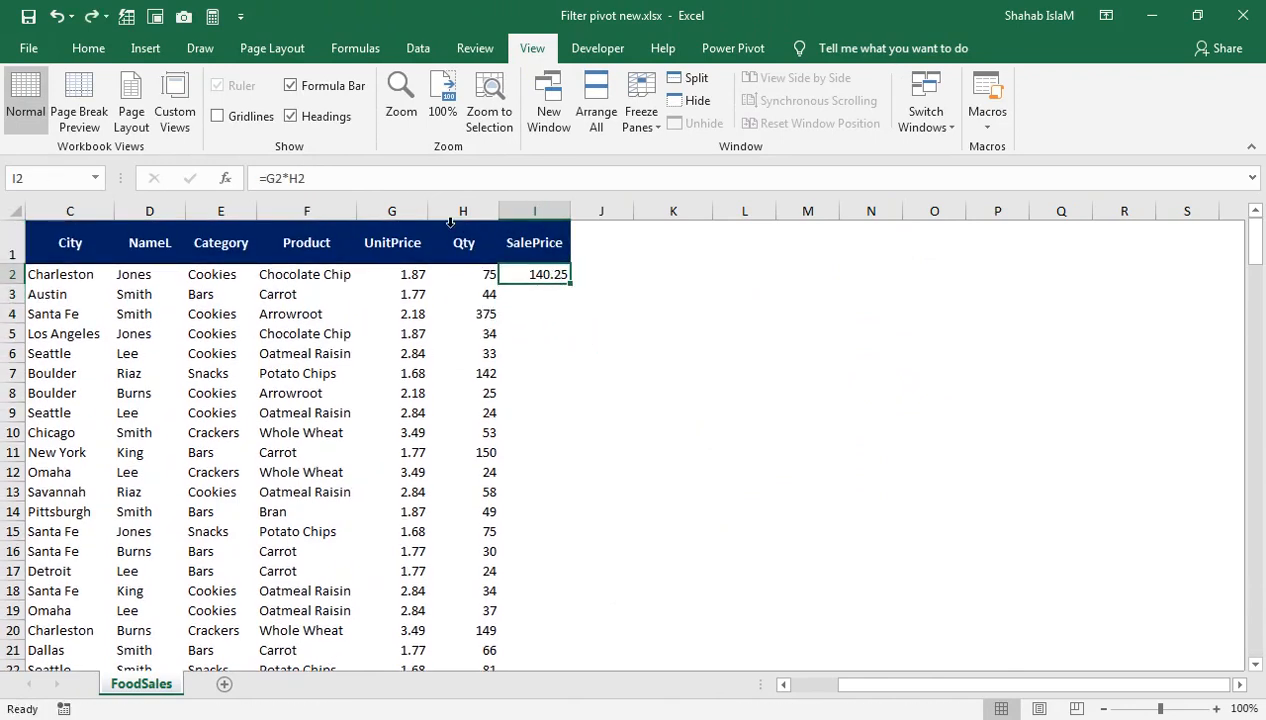
- Remove the border from I2 and fill its formula down the whole SalePrice column
{"action": "left_click", "coordinate": [88, 48]}
{"action": "left_click", "coordinate": [201, 116]}
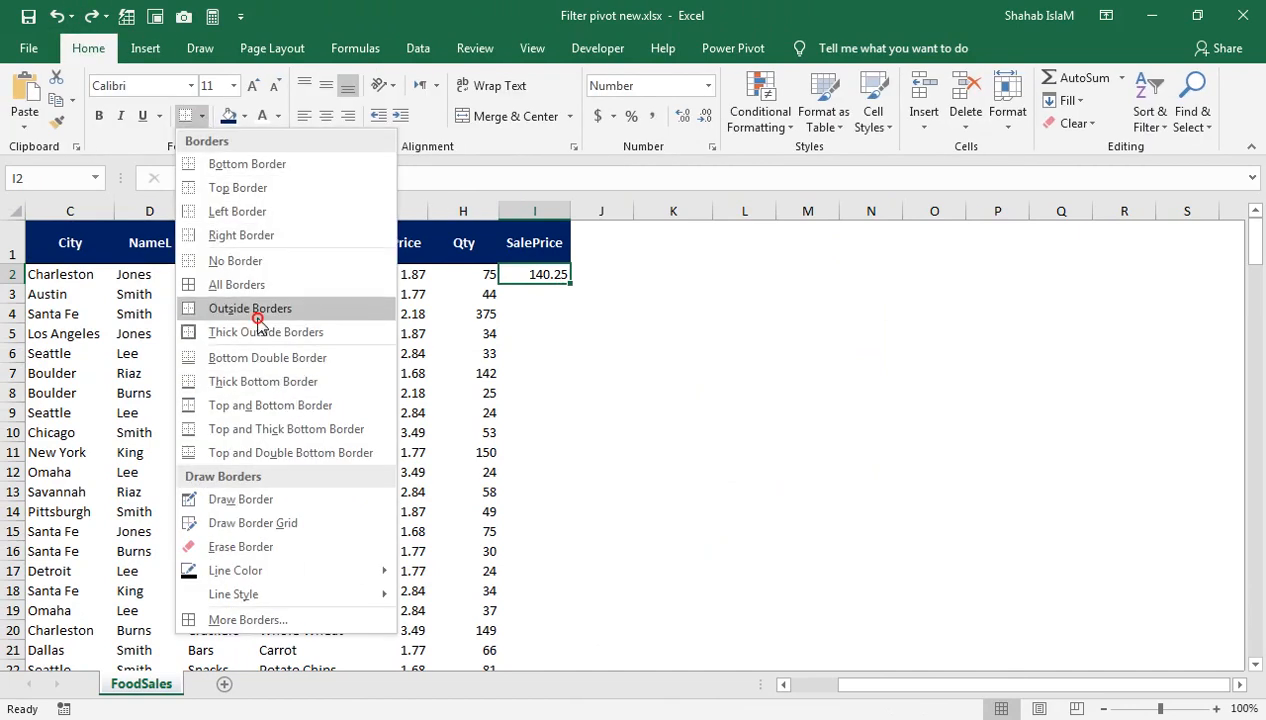
{"action": "left_click", "coordinate": [273, 285]}
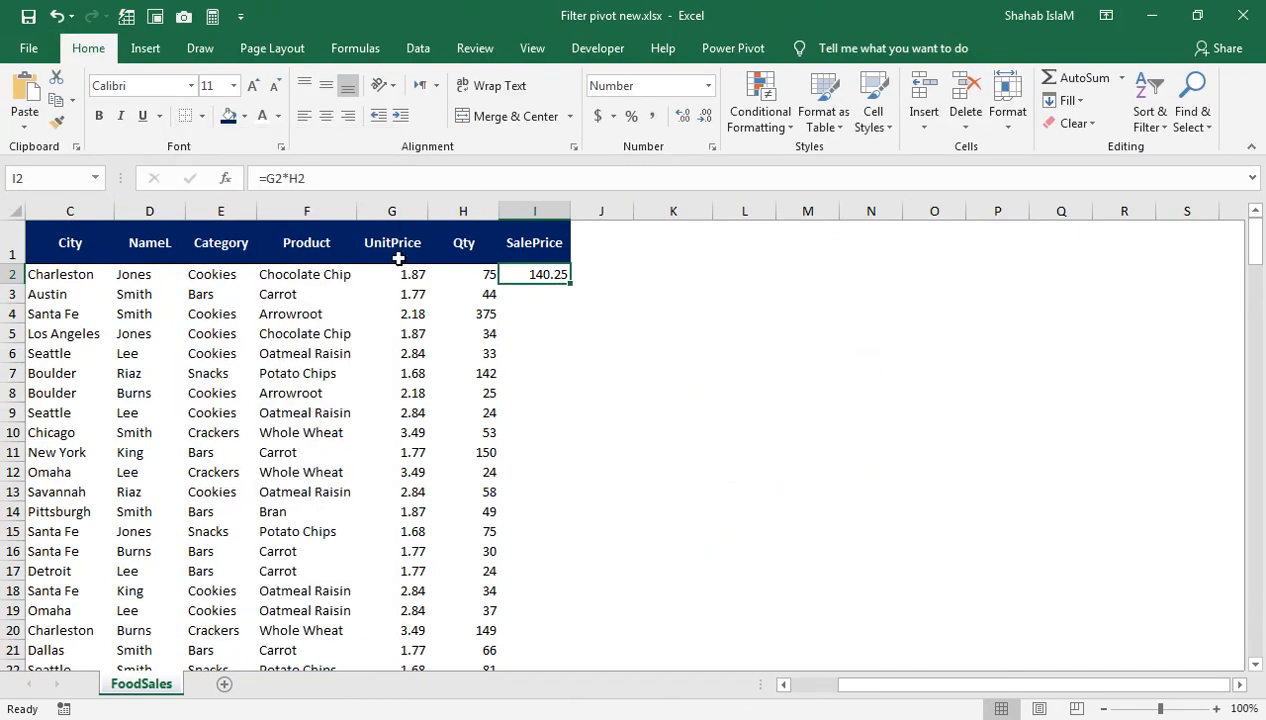
{"action": "double_click", "coordinate": [570, 284]}
{"action": "left_click", "coordinate": [489, 316]}
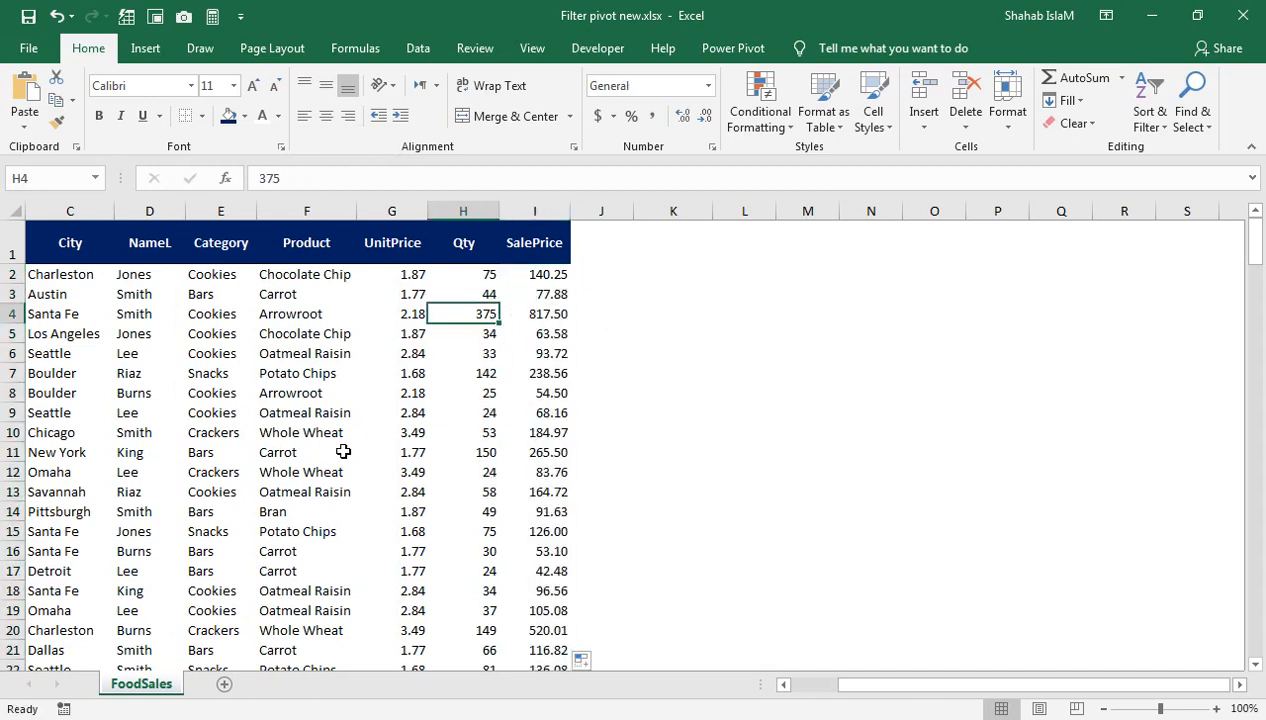
- Jump between the first and last Product entries, and extend the selection from the Product header to the column's last entry and back
{"action": "left_click", "coordinate": [298, 277]}
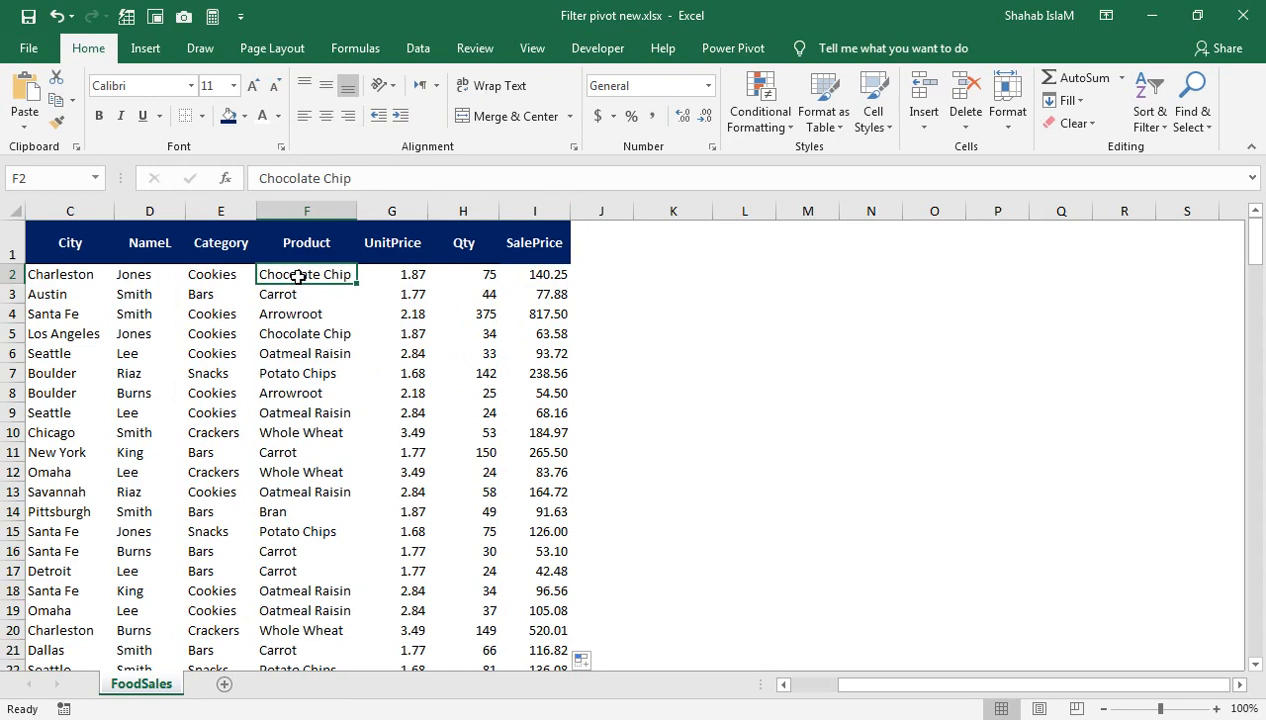
{"action": "key", "text": "ctrl+Down"}
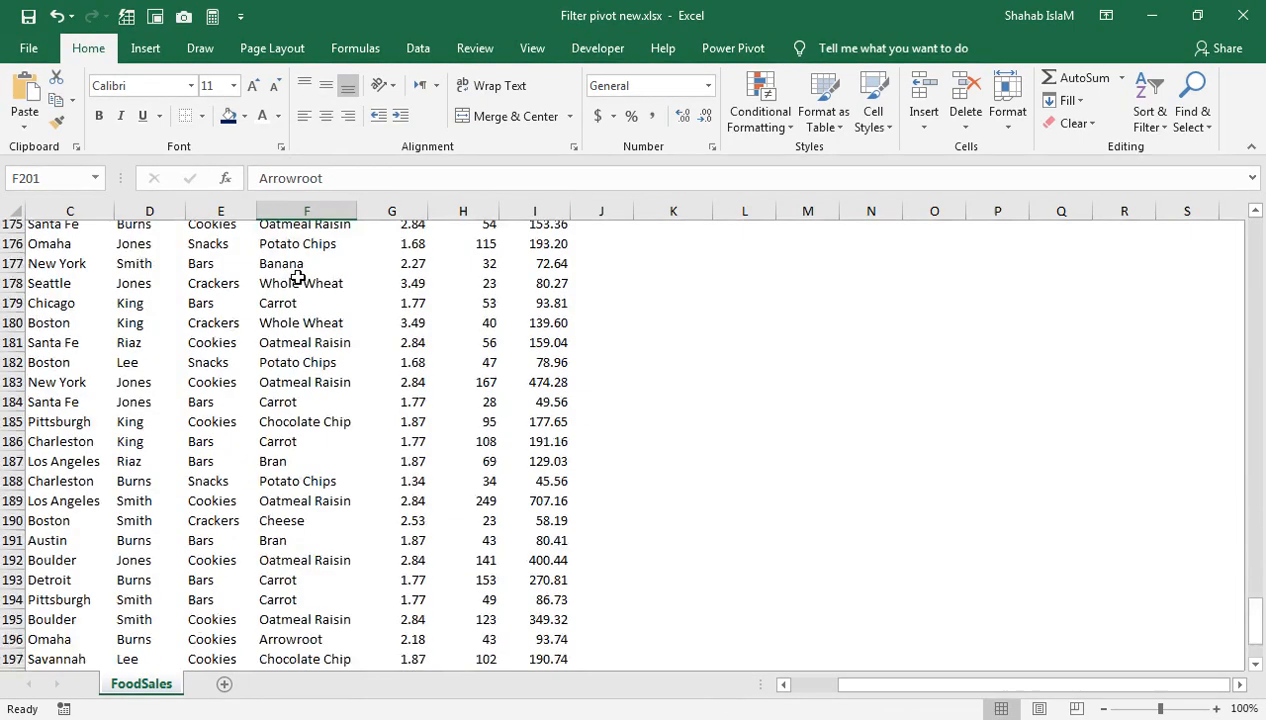
{"action": "key", "text": "ctrl+Up"}
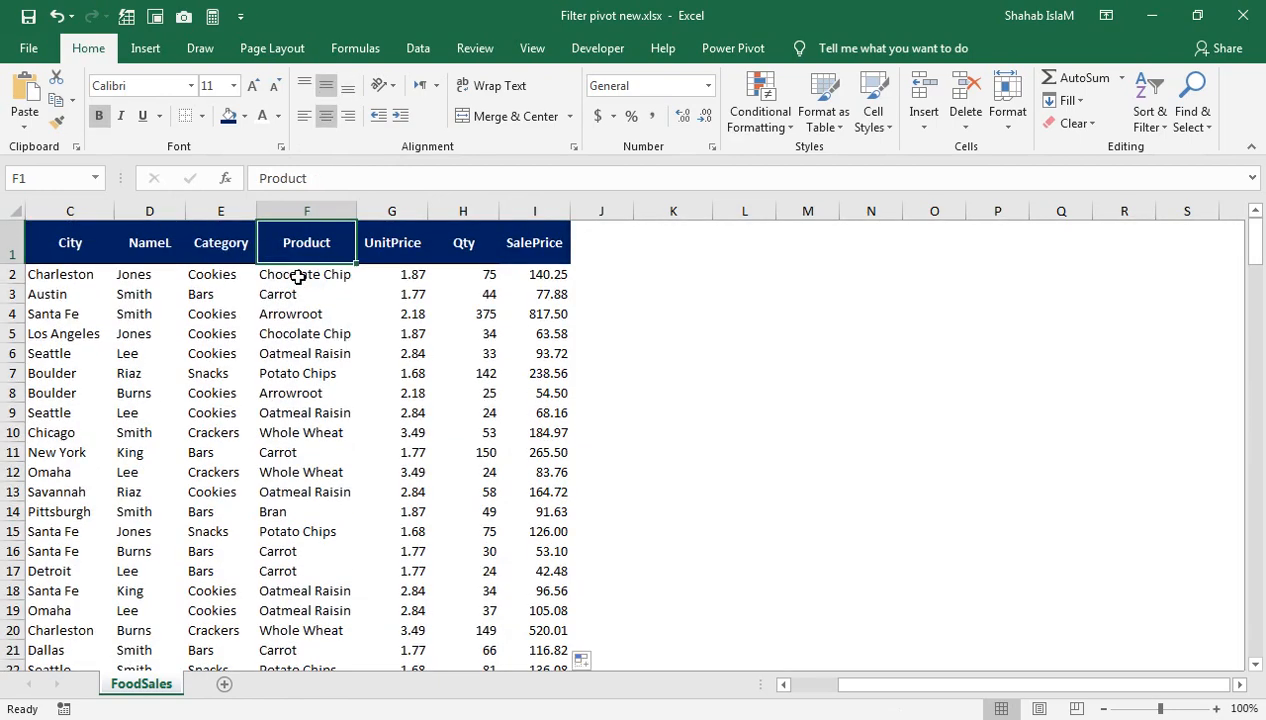
{"action": "key", "text": "ctrl+shift+Down"}
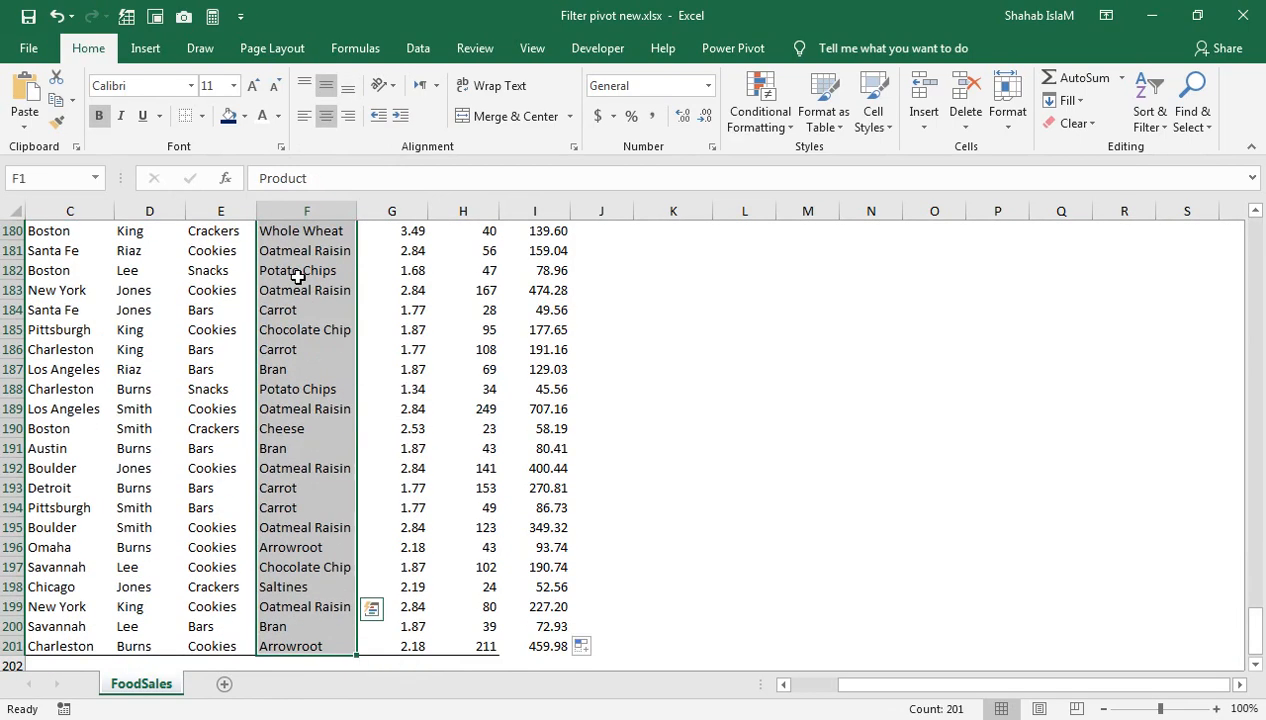
{"action": "key", "text": "ctrl+shift+Up"}
{"action": "key", "text": "Right"}
{"action": "key", "text": "Down"}
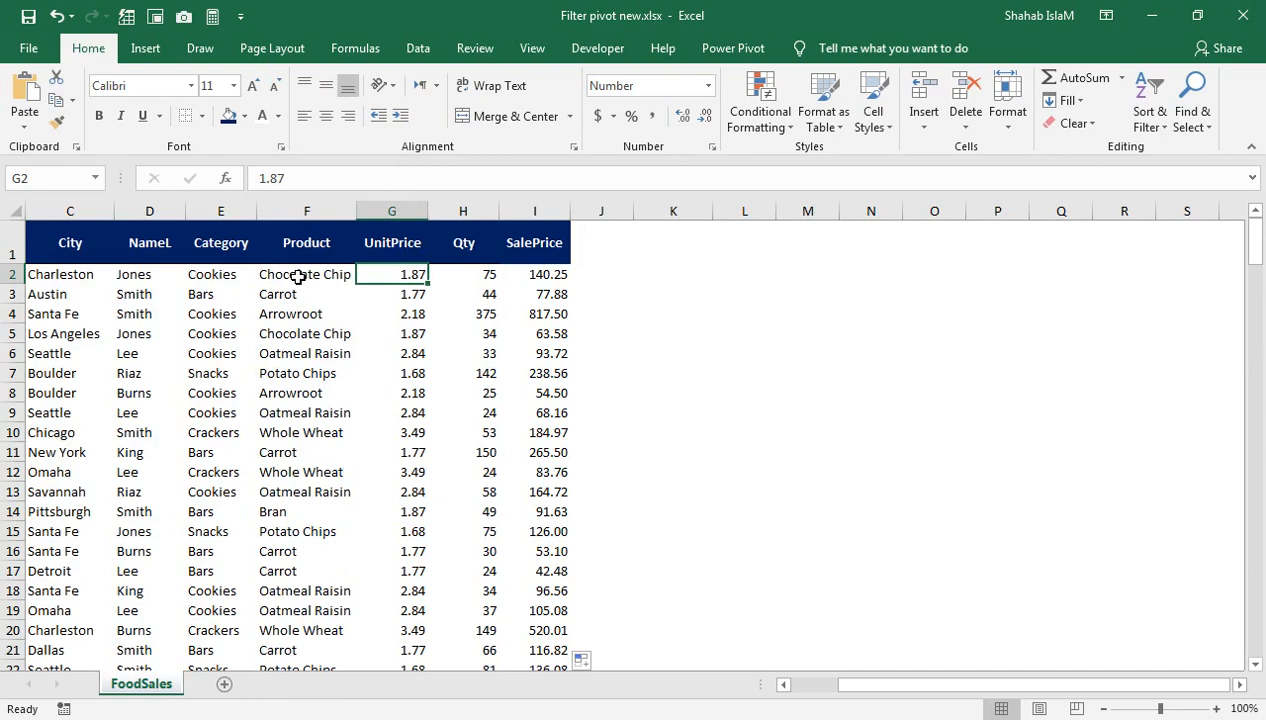
- Delete the entire Product column starting from cell F3
{"action": "left_click", "coordinate": [300, 292]}
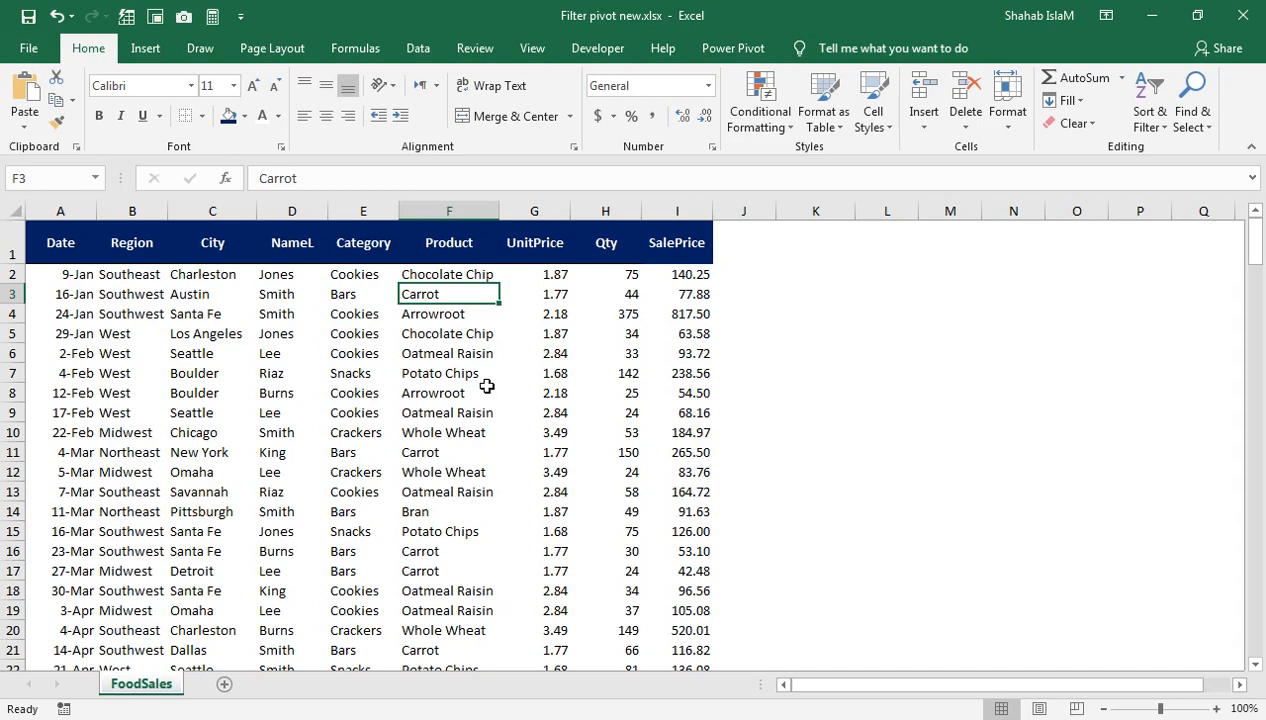
{"action": "key", "text": "ctrl+minus"}
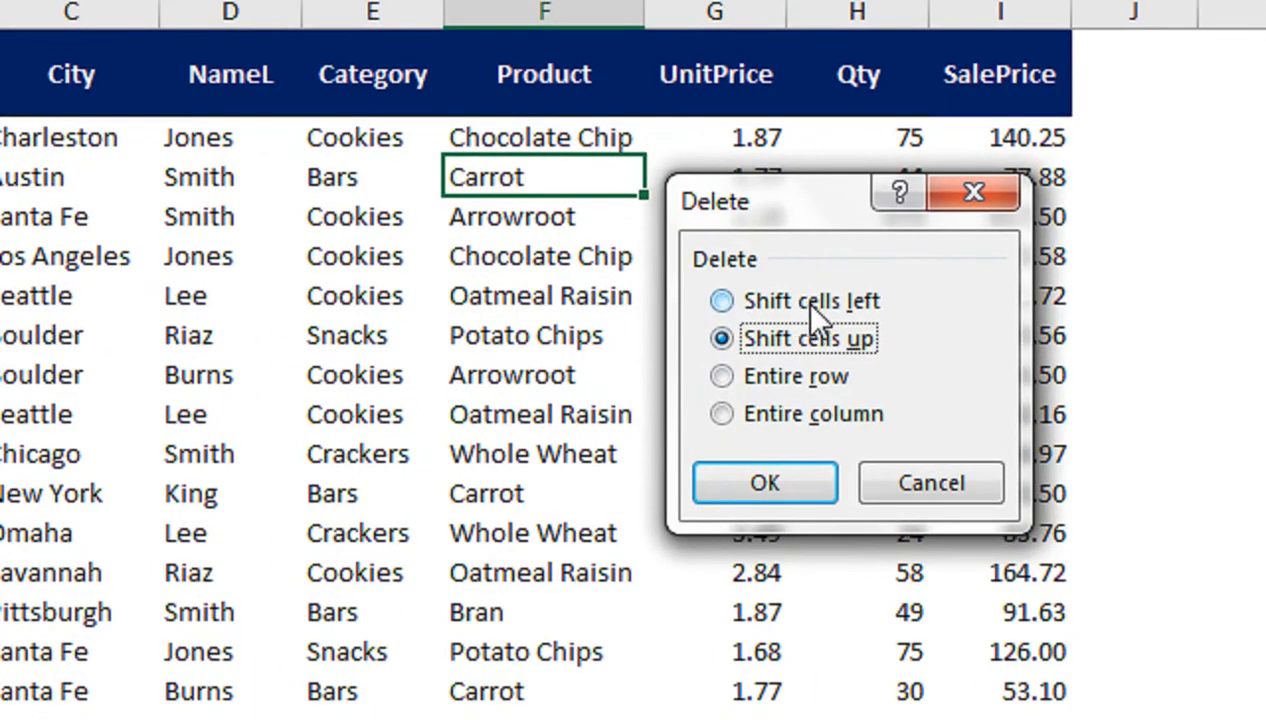
{"action": "left_click", "coordinate": [760, 414]}
{"action": "left_click", "coordinate": [779, 484]}
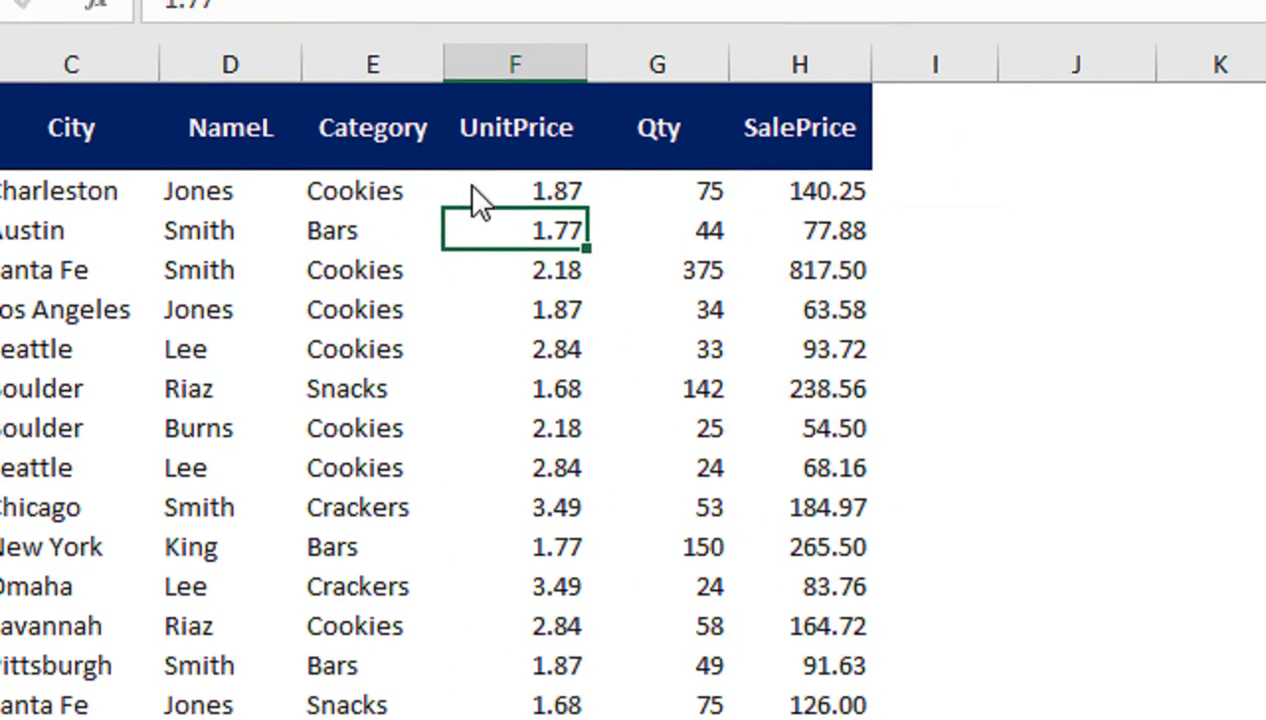
- Insert an entire blank column before UnitPrice, and undo both this insertion and the Product column deletion
{"action": "key", "text": "ctrl+plus"}
{"action": "left_click", "coordinate": [762, 470]}
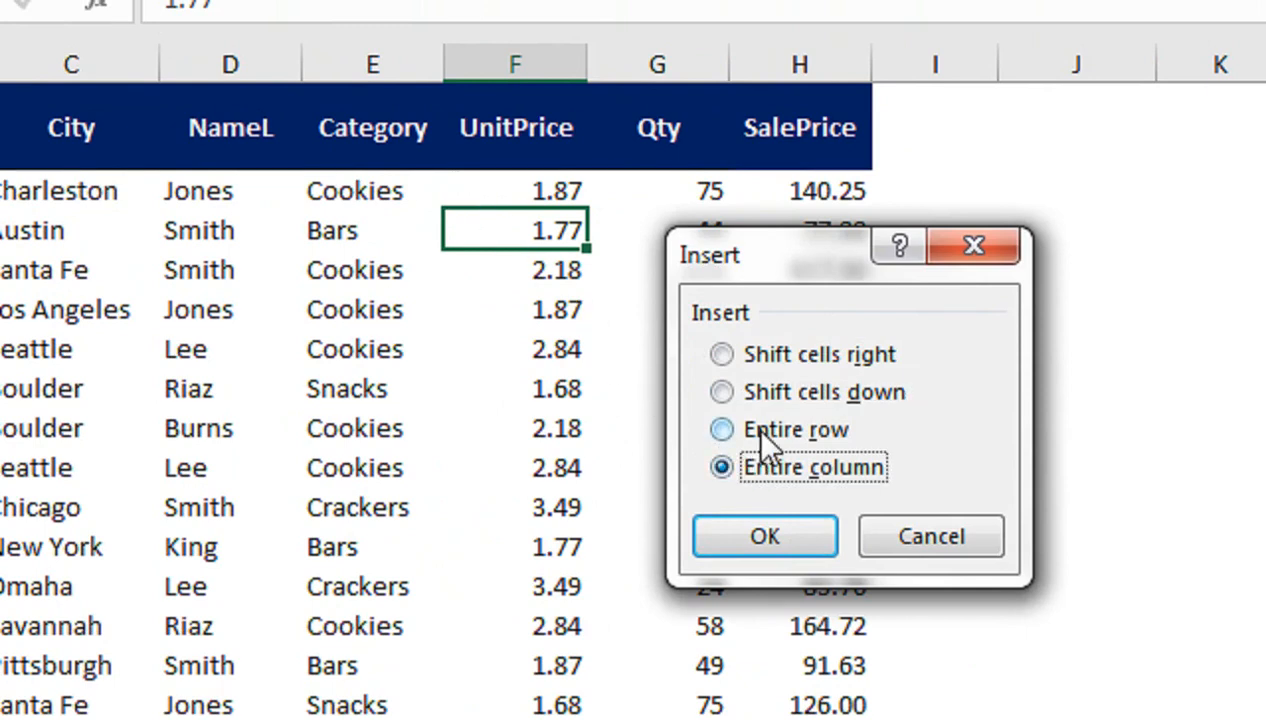
{"action": "left_click", "coordinate": [740, 531]}
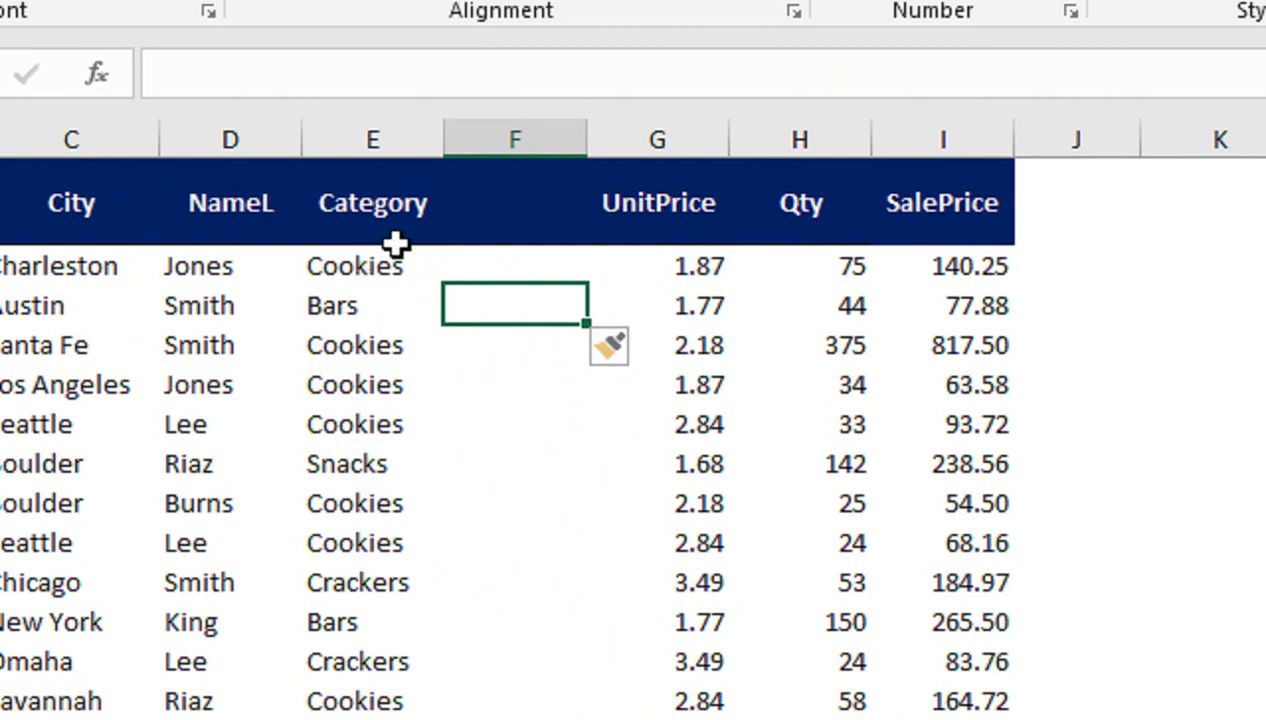
{"action": "key", "text": "ctrl+z"}
{"action": "key", "text": "ctrl+z"}
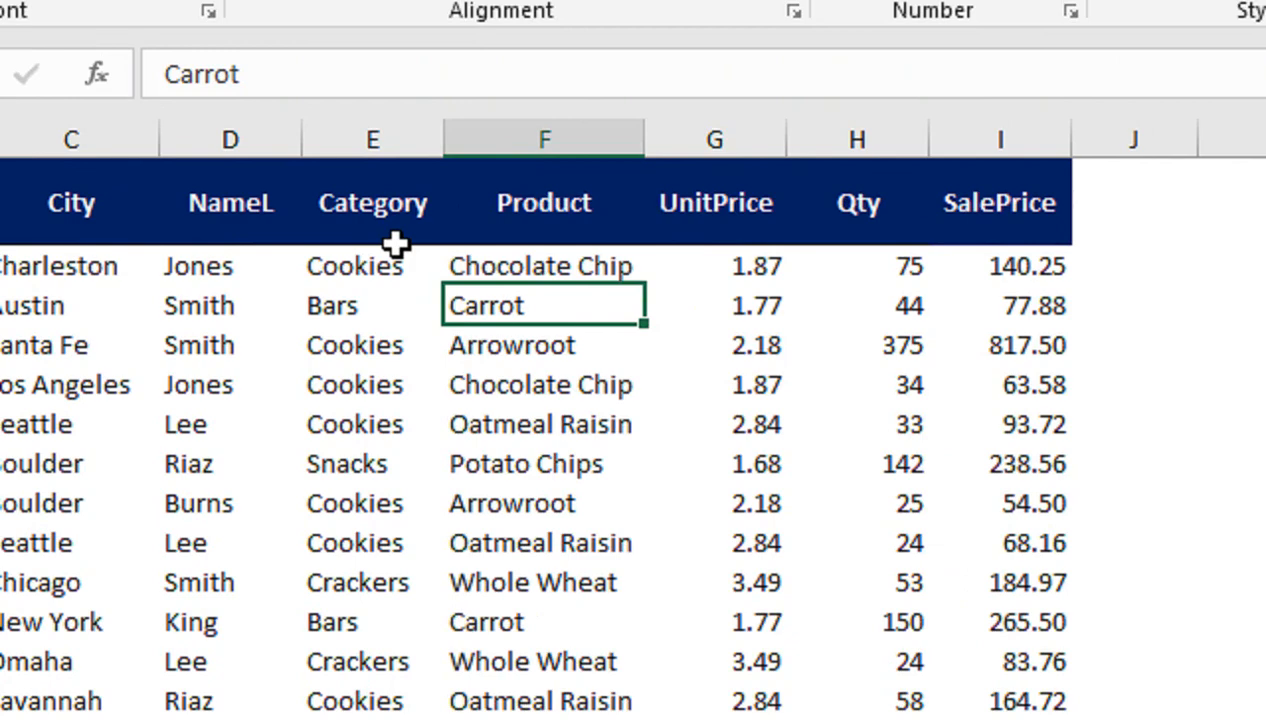
- AutoFit the Date column A to the width of its contents
{"action": "scroll", "coordinate": [415, 367], "scroll_direction": "right", "scroll_amount": 2}
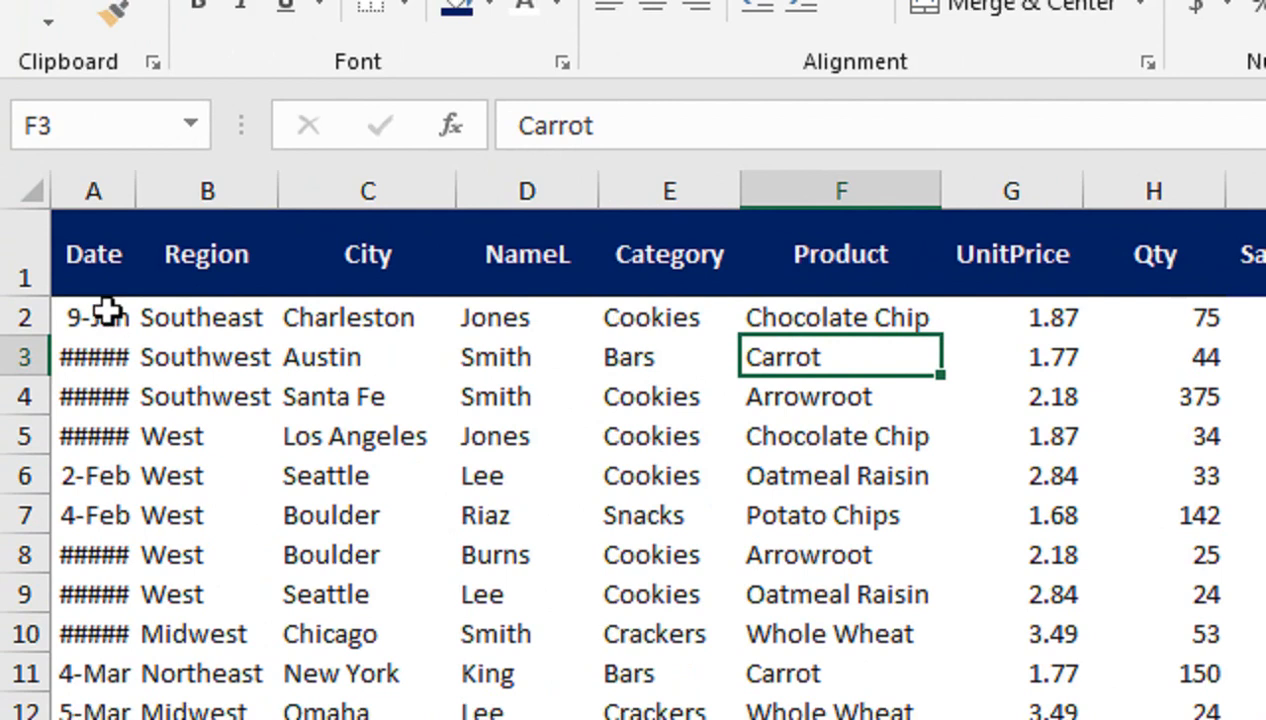
{"action": "left_click", "coordinate": [138, 189]}
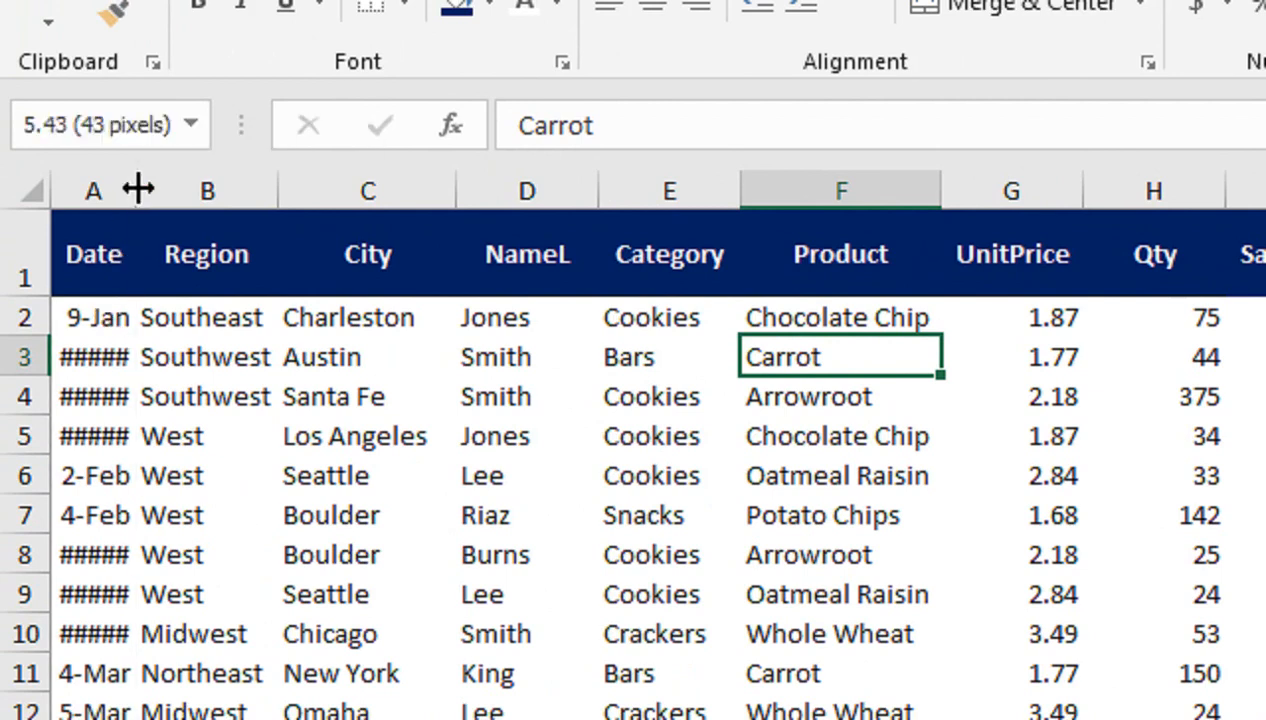
{"action": "double_click", "coordinate": [138, 189]}
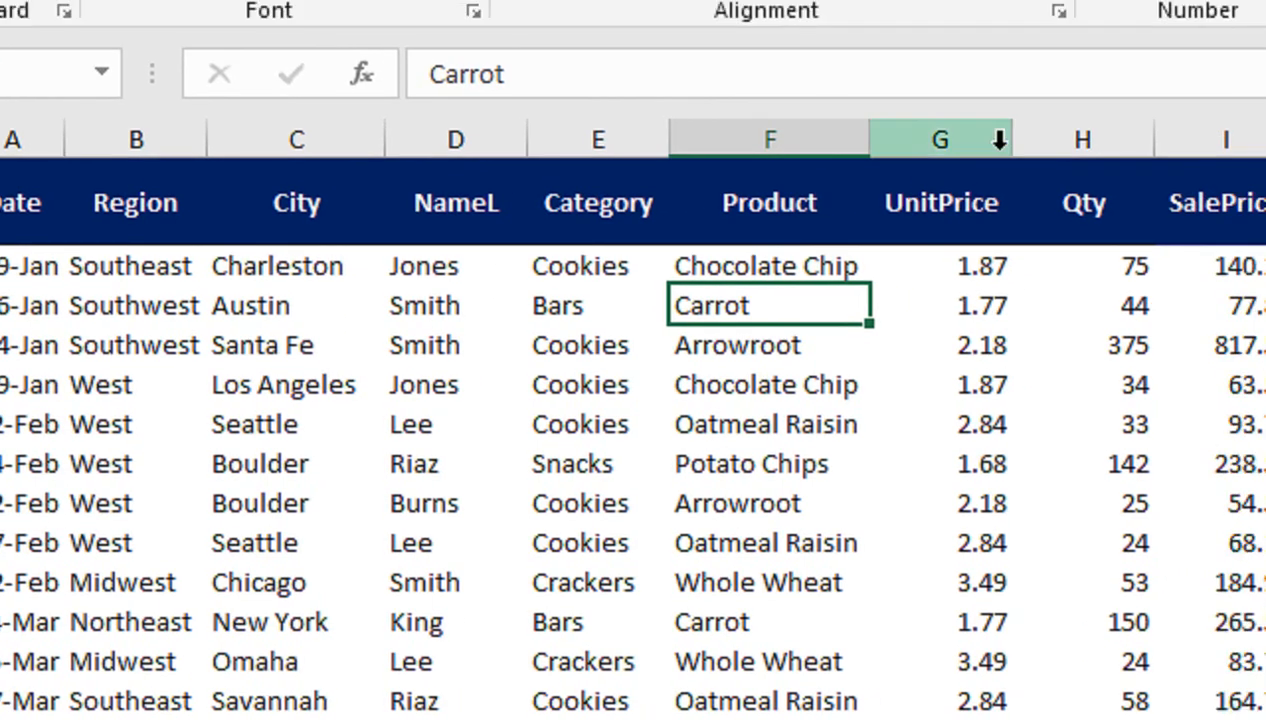
- Widen the UnitPrice, Qty and SalePrice columns together, and widen the Category and Product columns individually
{"action": "left_click_drag", "start_coordinate": [1085, 116], "coordinate": [1263, 116]}
{"action": "left_click_drag", "start_coordinate": [942, 185], "coordinate": [958, 182]}
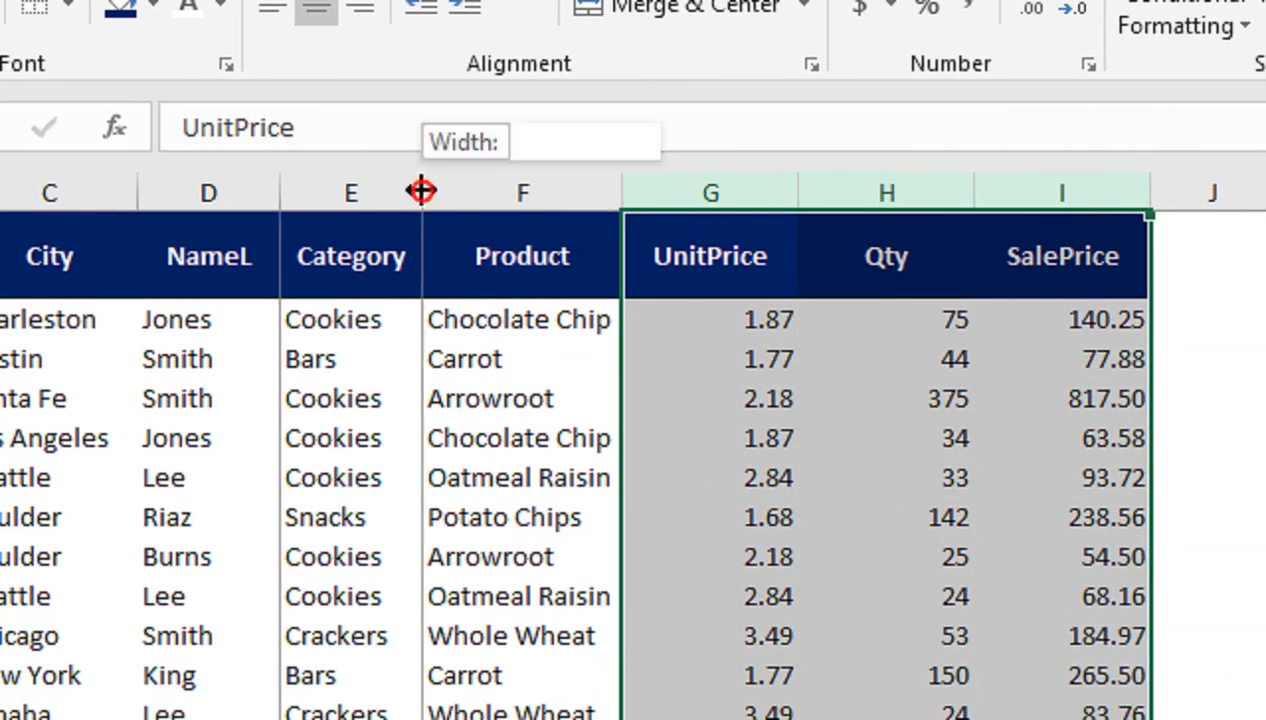
{"action": "left_click_drag", "start_coordinate": [421, 190], "coordinate": [460, 185]}
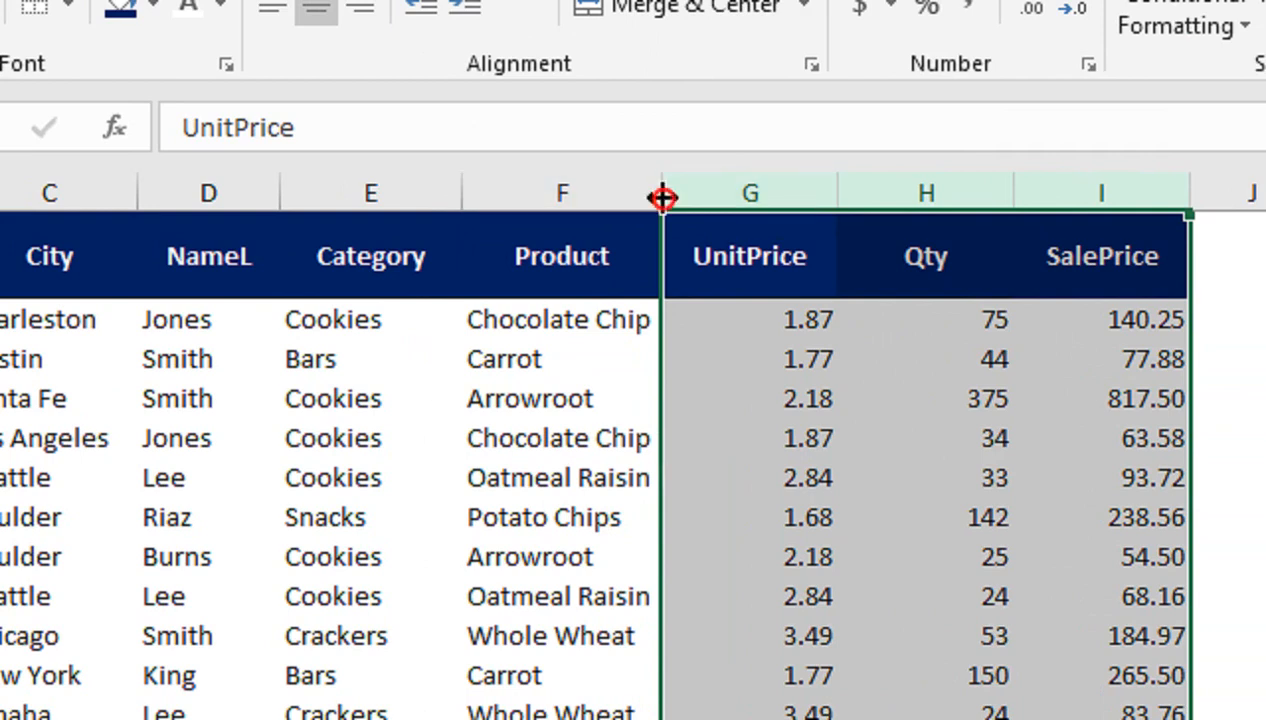
{"action": "left_click_drag", "start_coordinate": [661, 195], "coordinate": [777, 200]}
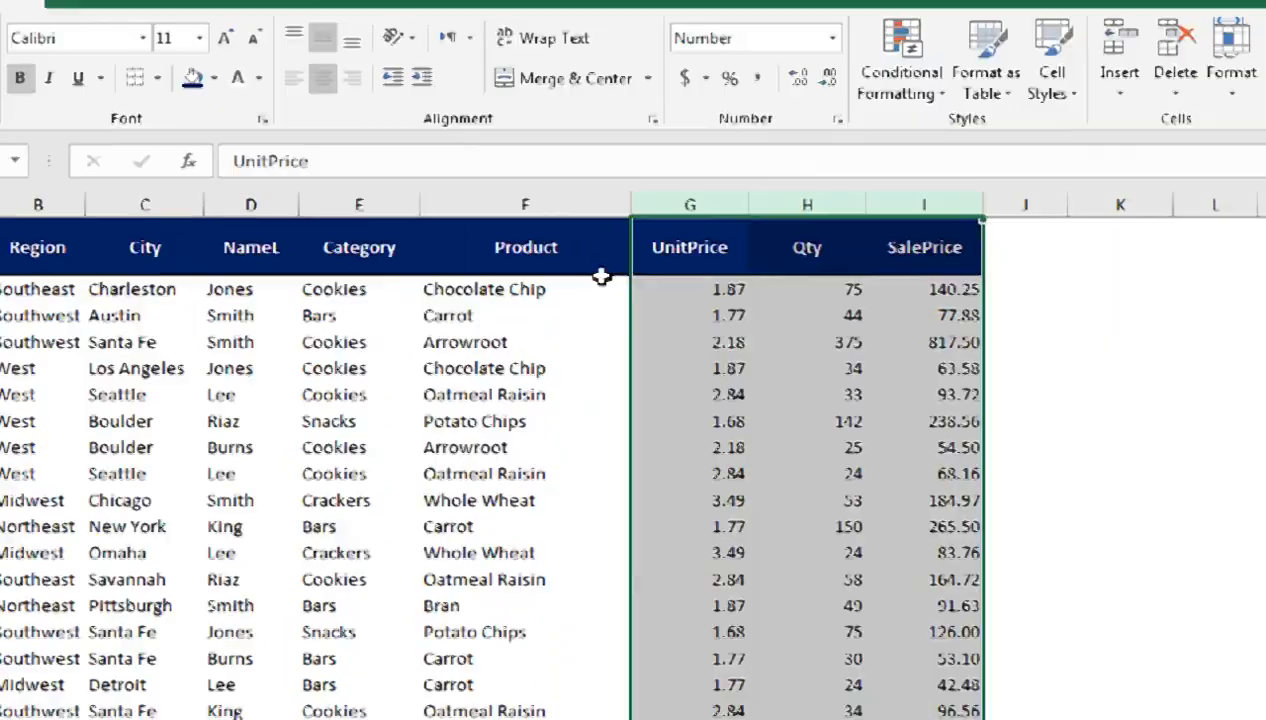
- AutoFit all columns from A (Date) to I (SalePrice) to their contents at once
{"action": "left_click", "coordinate": [600, 398]}
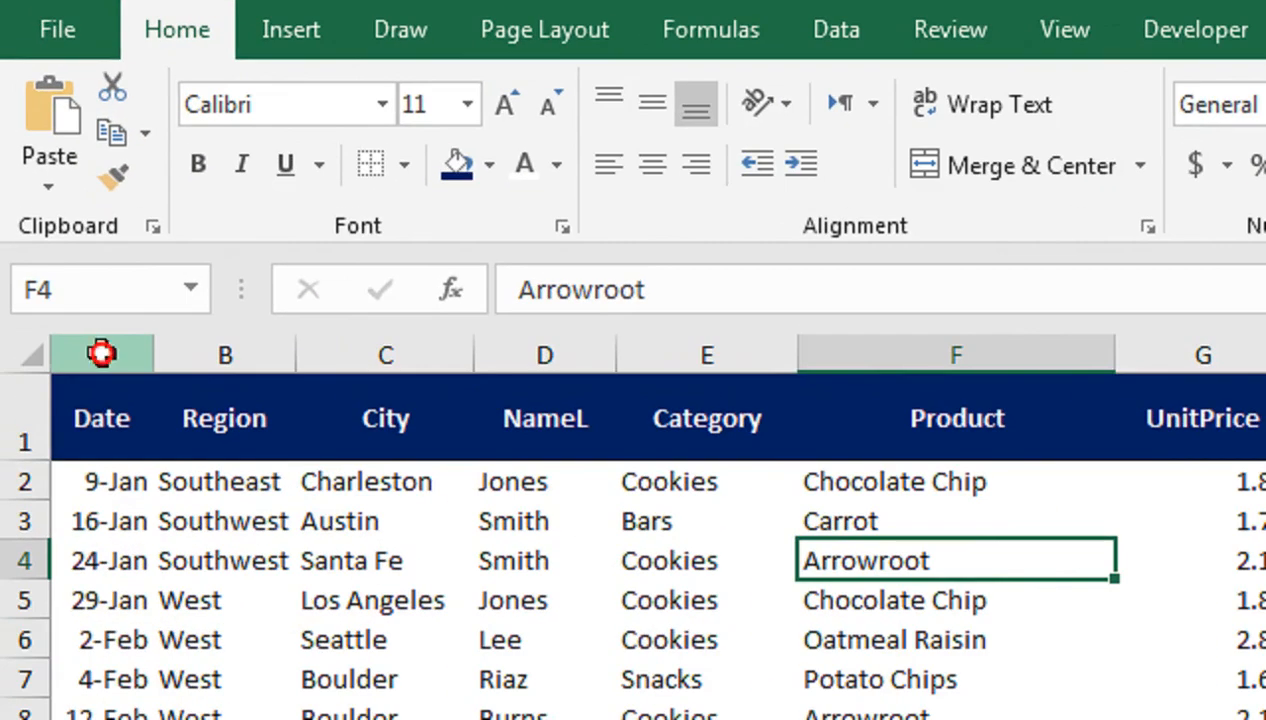
{"action": "left_click_drag", "start_coordinate": [101, 353], "coordinate": [1116, 359]}
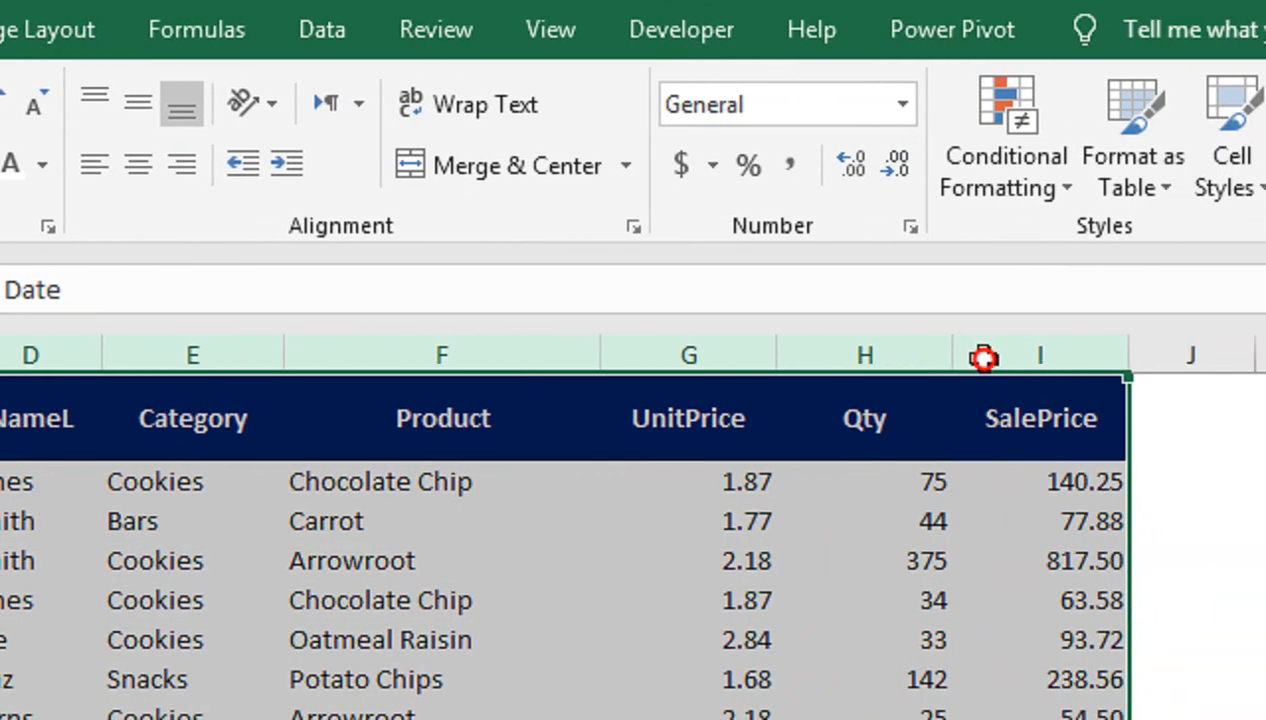
{"action": "double_click", "coordinate": [1083, 358]}
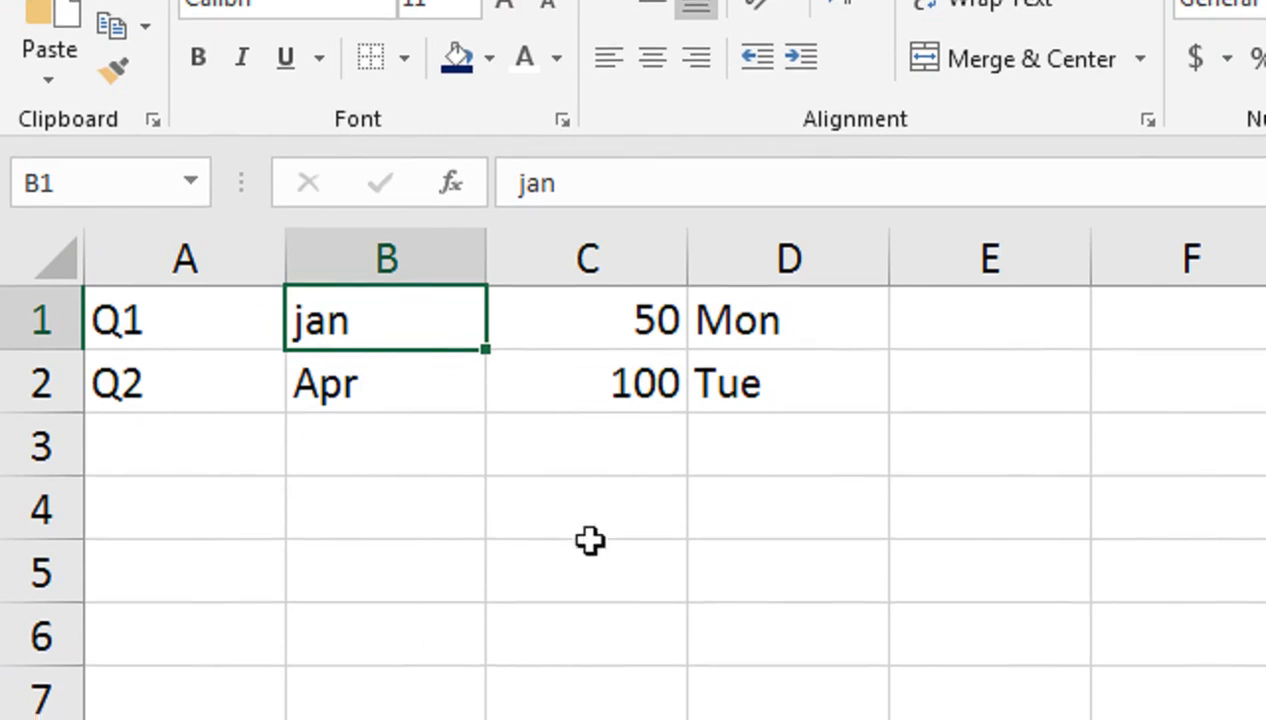
- Extend the Q1, Q2 series in column A and the jan, Apr series in column B down to row 8
{"action": "left_click_drag", "start_coordinate": [250, 312], "coordinate": [280, 719]}
{"action": "left_click_drag", "start_coordinate": [280, 560], "coordinate": [278, 575]}
{"action": "left_click_drag", "start_coordinate": [390, 120], "coordinate": [376, 166]}
{"action": "left_click_drag", "start_coordinate": [484, 276], "coordinate": [452, 646]}
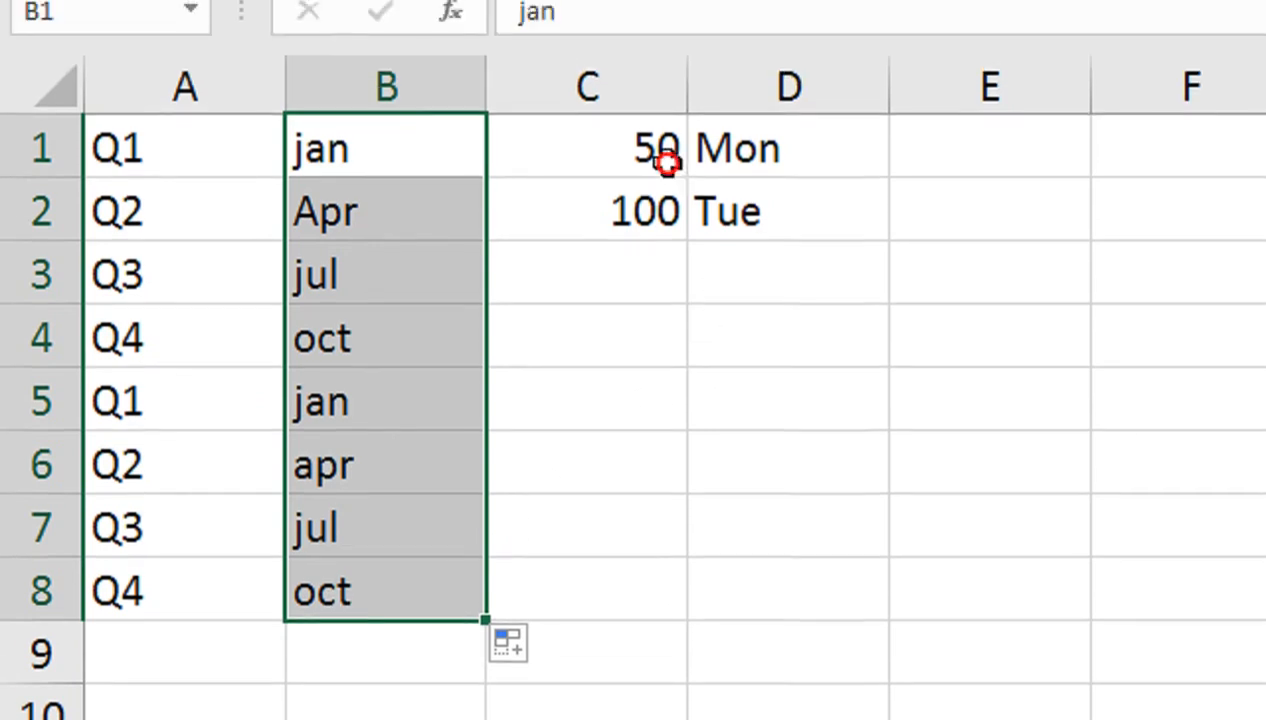
- Extend the 50, 100 number series in column C and the Mon, Tue series in column D down to row 8
{"action": "left_click_drag", "start_coordinate": [667, 77], "coordinate": [656, 125]}
{"action": "left_click_drag", "start_coordinate": [686, 250], "coordinate": [716, 580]}
{"action": "left_click_drag", "start_coordinate": [740, 90], "coordinate": [760, 155]}
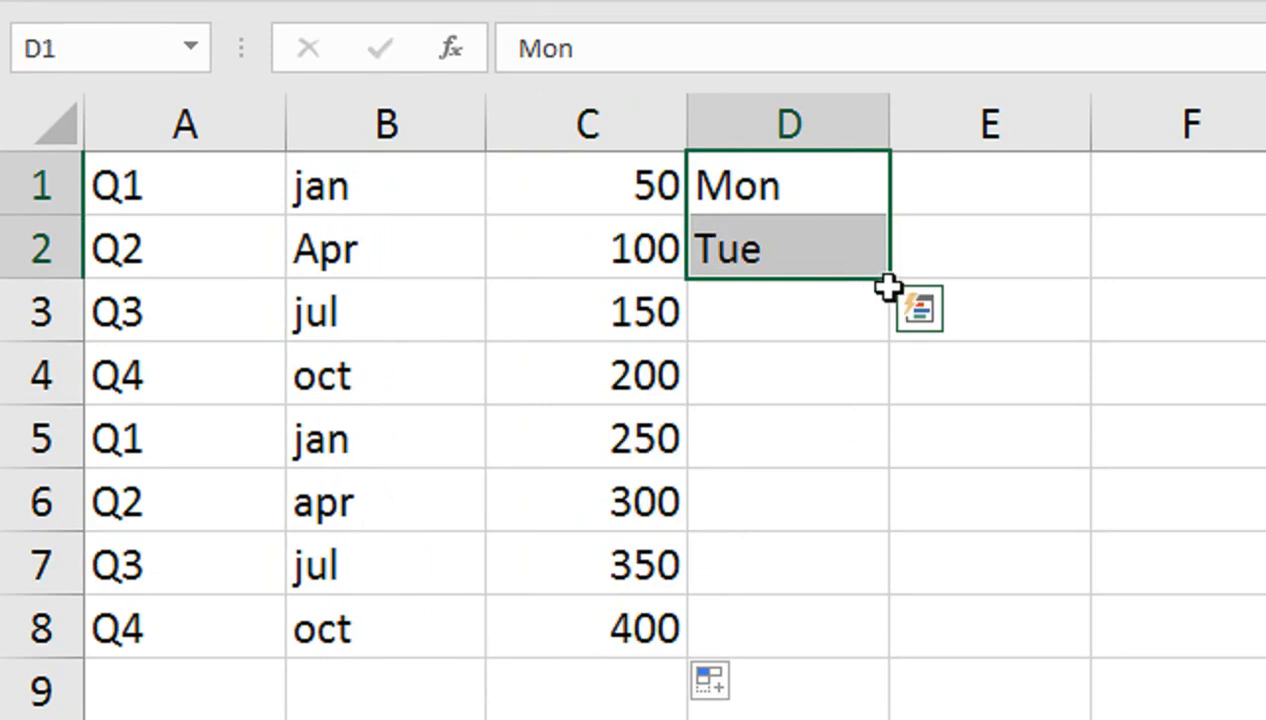
{"action": "left_click", "coordinate": [891, 282]}
{"action": "left_click", "coordinate": [877, 188]}
{"action": "left_click_drag", "start_coordinate": [877, 188], "coordinate": [885, 600]}
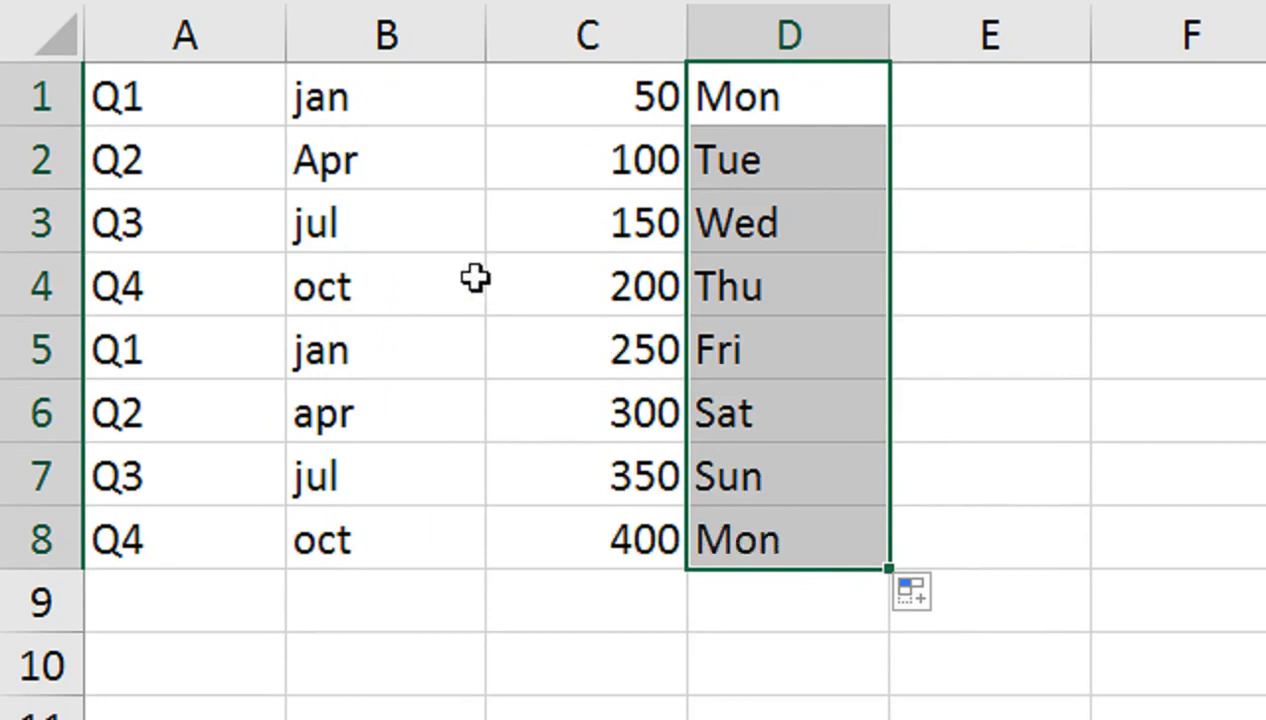
- Add two new blank worksheets to the workbook after Sheet1
{"action": "left_click", "coordinate": [385, 162]}
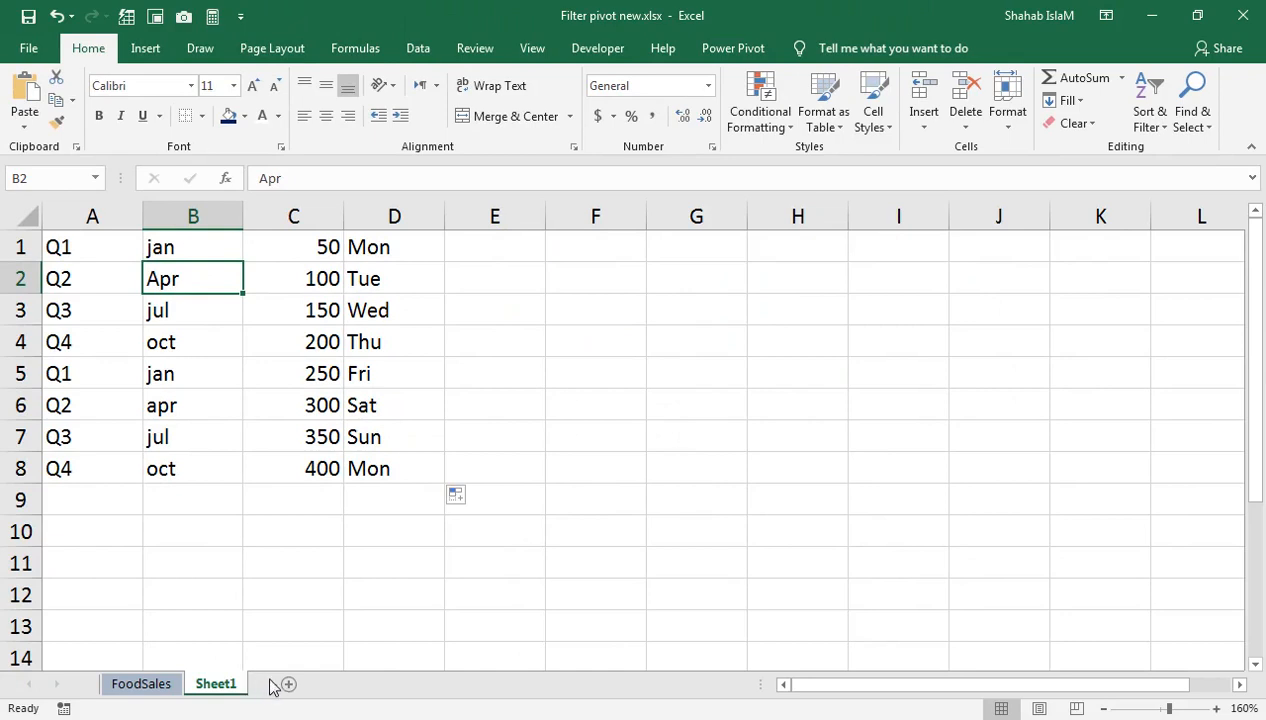
{"action": "left_click", "coordinate": [288, 684]}
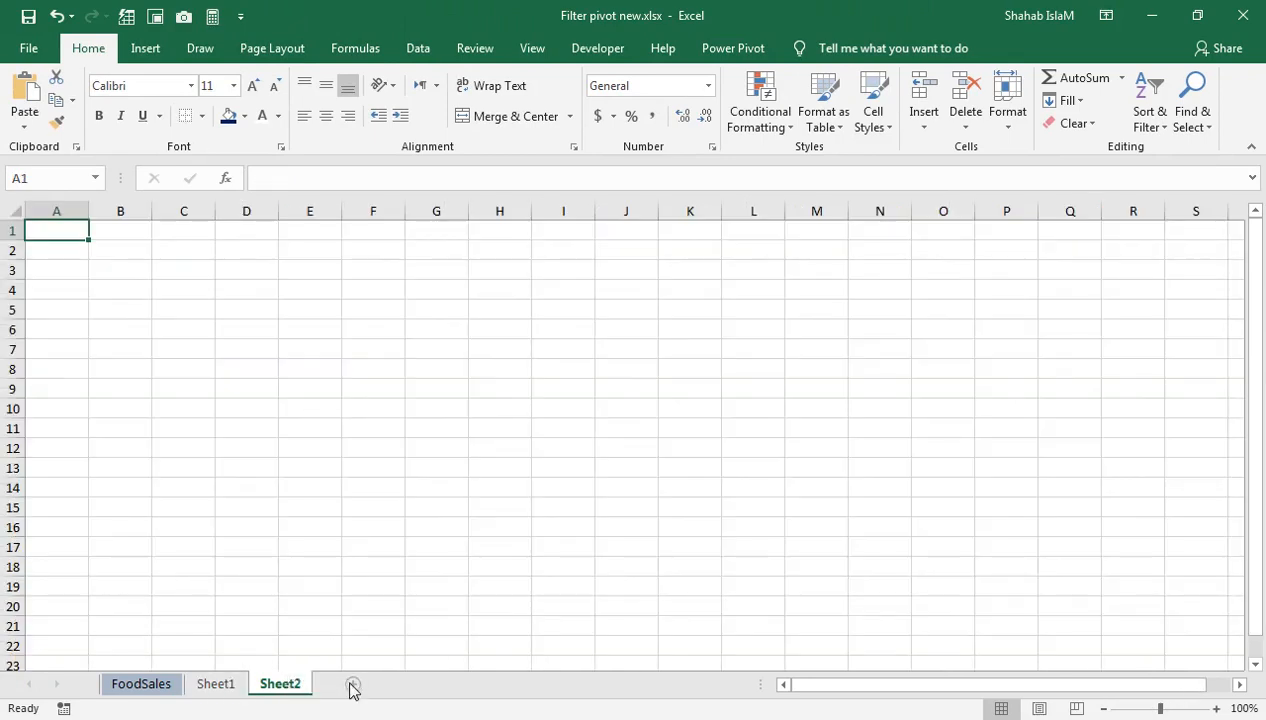
{"action": "left_click", "coordinate": [350, 686]}
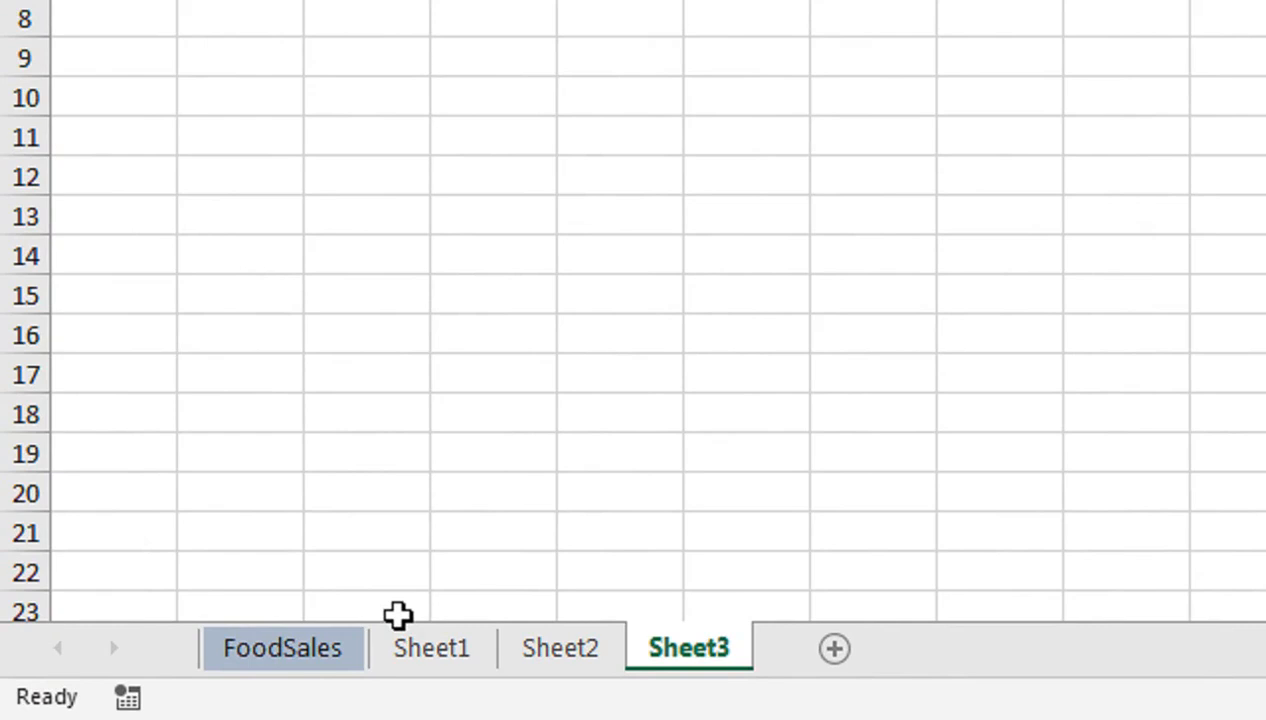
- Move back and forth through the workbook's worksheets, ending on a cell in the FoodSales sheet
{"action": "key", "text": "ctrl+Page_Up"}
{"action": "key", "text": "ctrl+Page_Up"}
{"action": "key", "text": "ctrl+Page_Up"}
{"action": "key", "text": "ctrl+shift+Page_Down"}
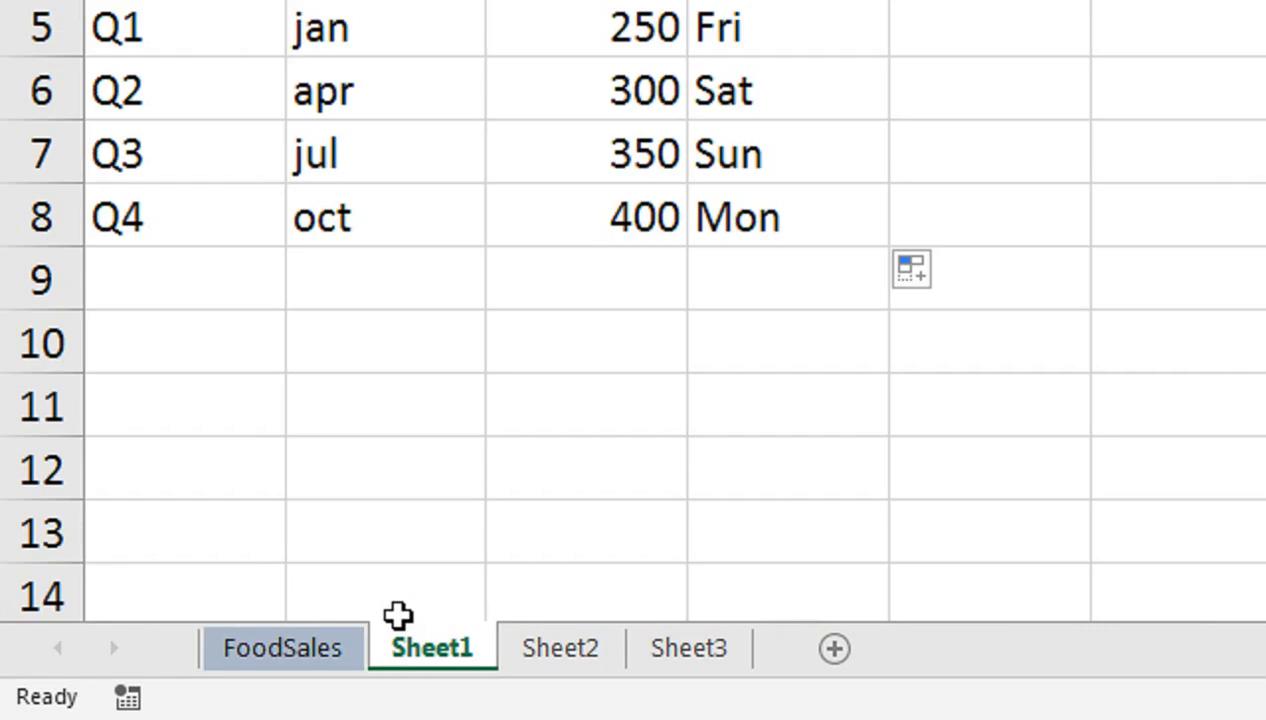
{"action": "key", "text": "ctrl+Page_Down"}
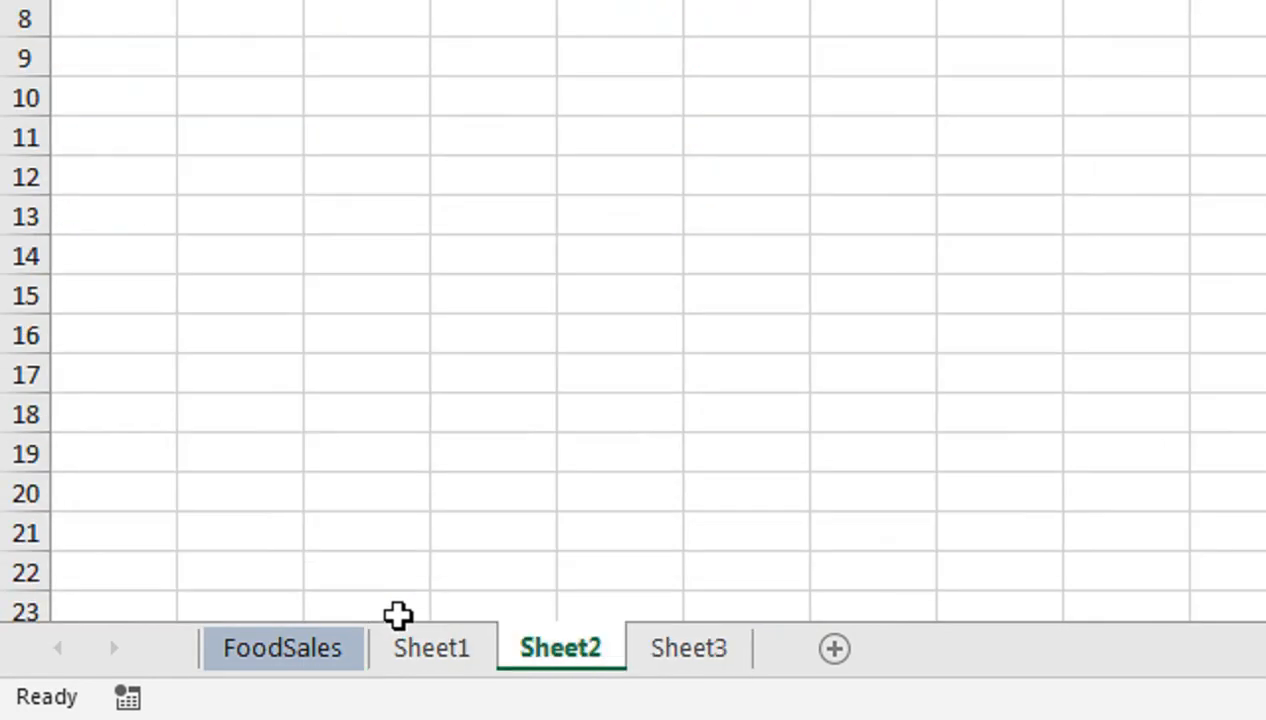
{"action": "key", "text": "ctrl+Page_Up"}
{"action": "key", "text": "ctrl+Page_Up"}
{"action": "key", "text": "ctrl+Page_Down"}
{"action": "key", "text": "ctrl+Page_Down"}
{"action": "key", "text": "ctrl+Page_Up"}
{"action": "key", "text": "ctrl+Page_Down"}
{"action": "key", "text": "ctrl+Page_Up"}
{"action": "key", "text": "ctrl+Page_Up"}
{"action": "left_click", "coordinate": [655, 476]}
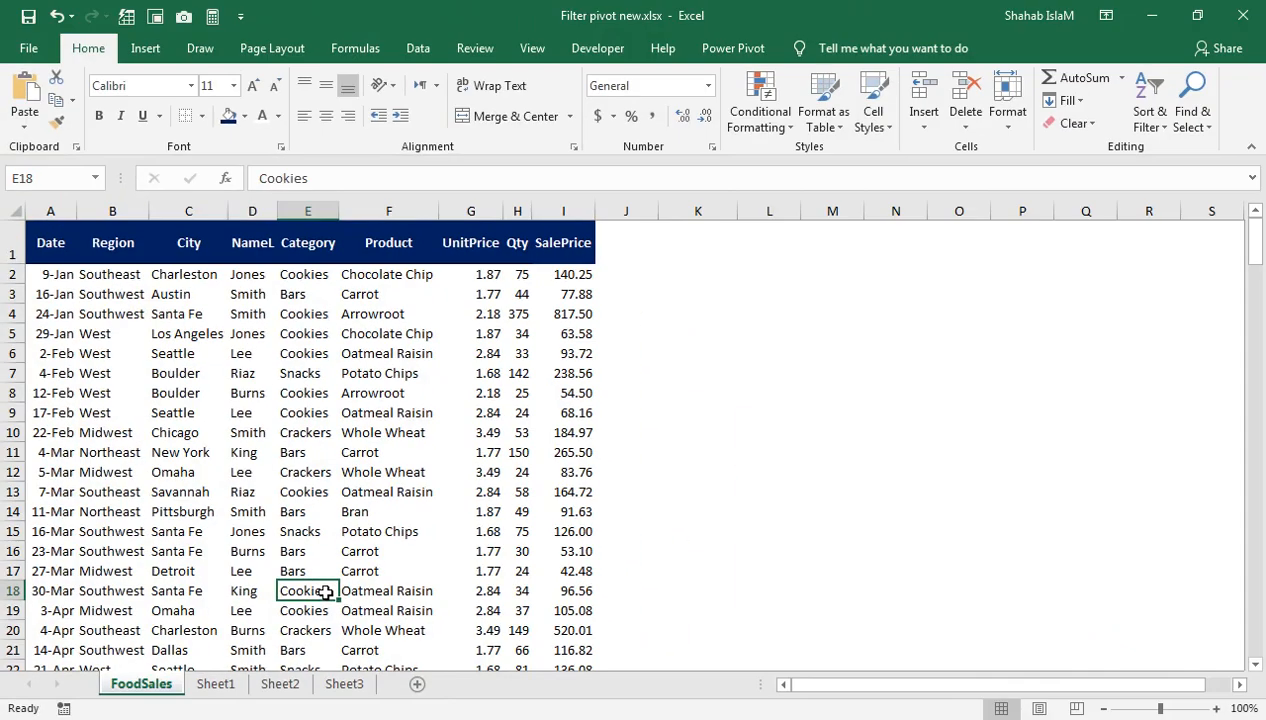
- Format cell D5 with bold text, a yellow fill and the Bodoni MT font
{"action": "left_click", "coordinate": [250, 335]}
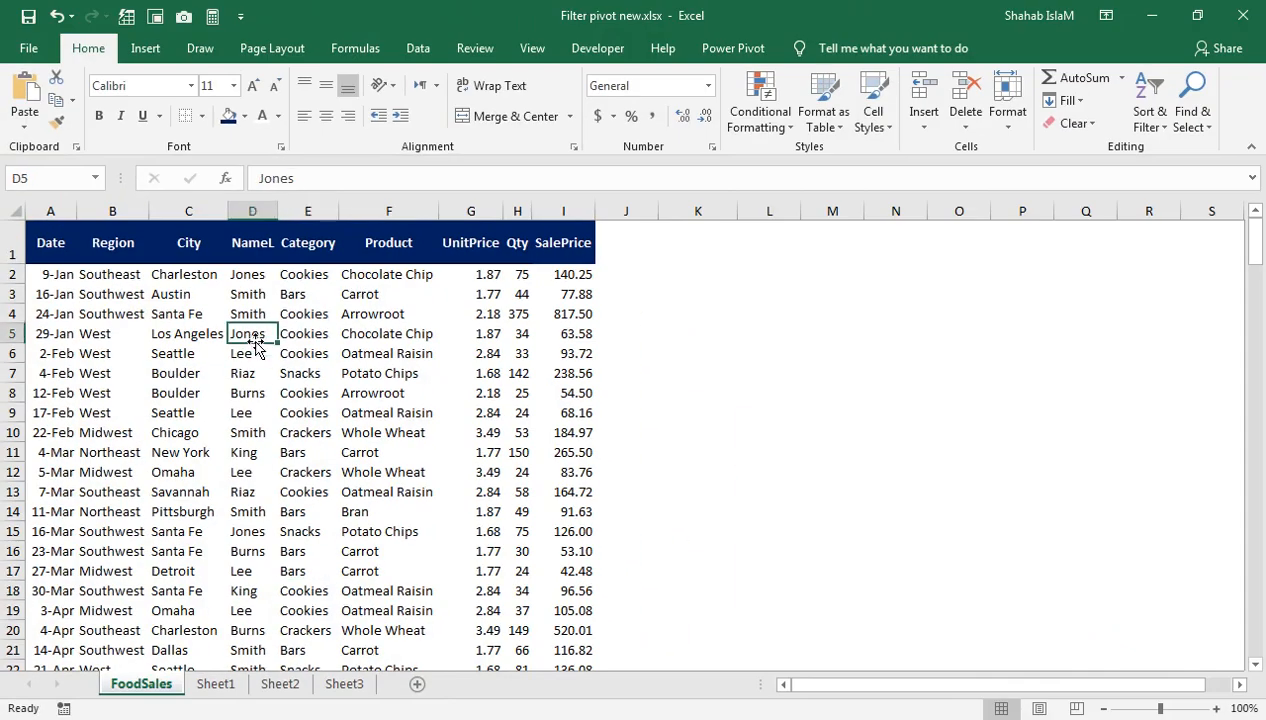
{"action": "left_click", "coordinate": [99, 115]}
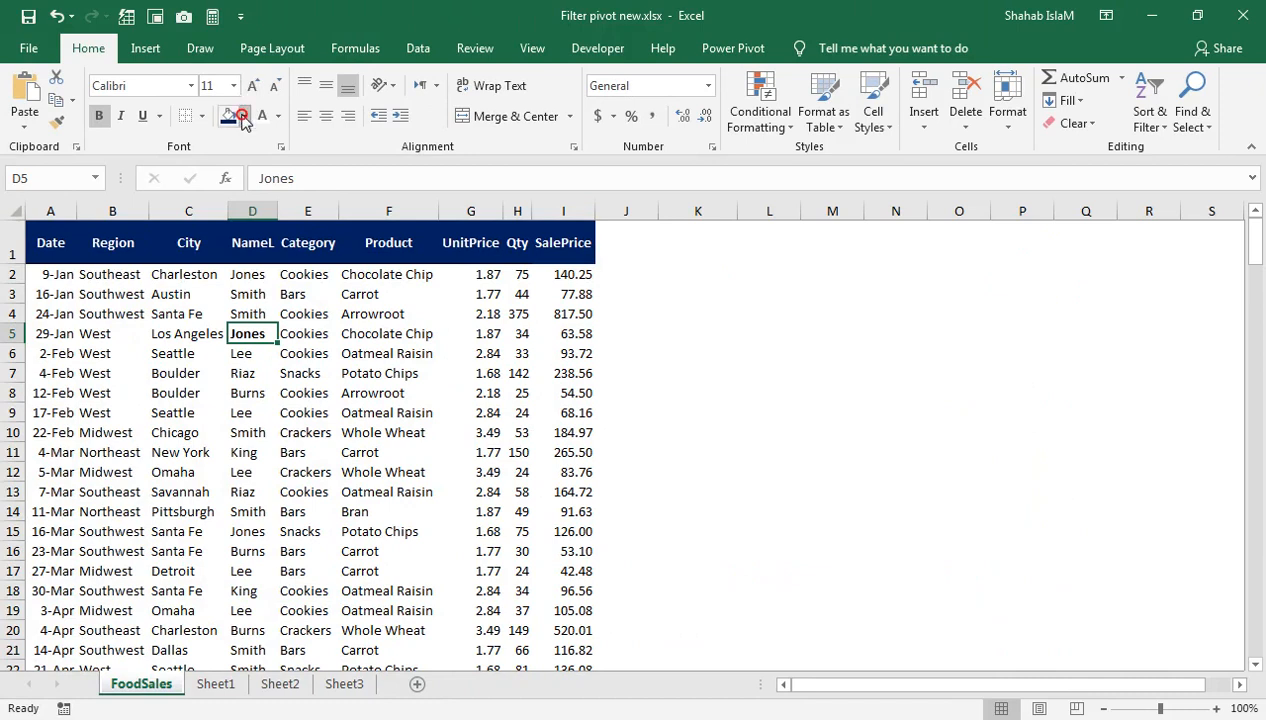
{"action": "left_click", "coordinate": [243, 116]}
{"action": "left_click", "coordinate": [278, 271]}
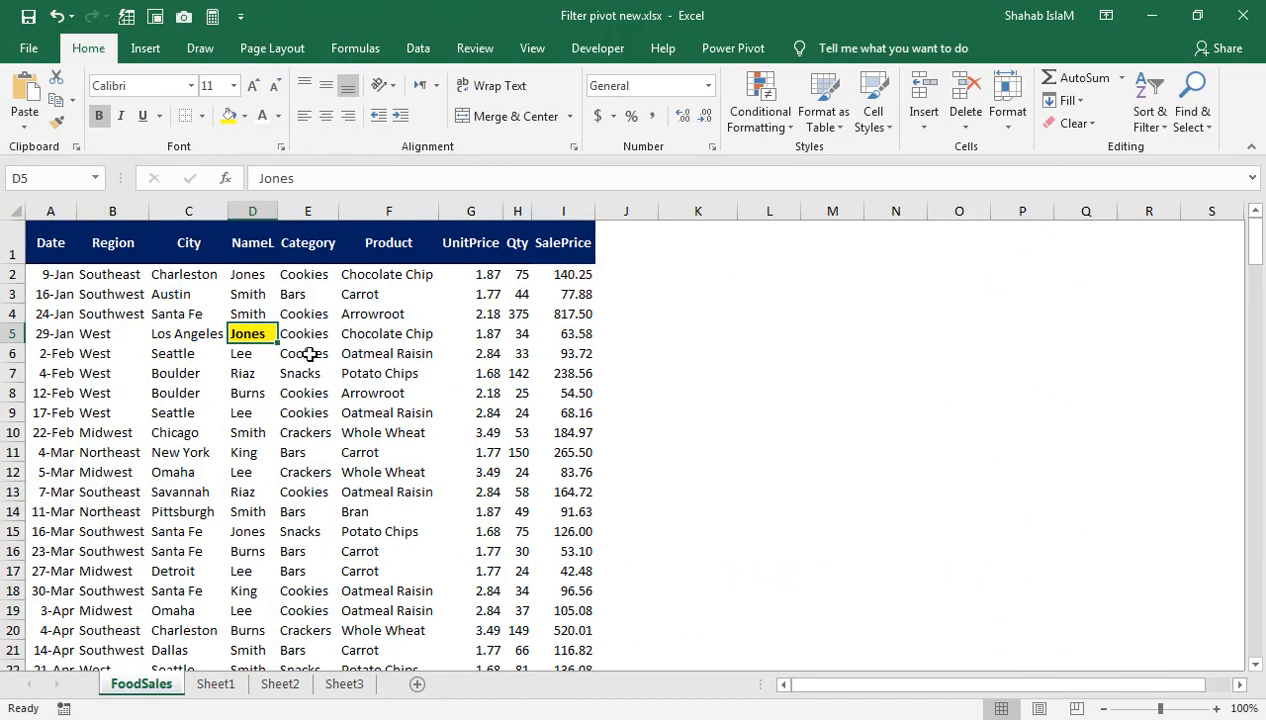
{"action": "left_click", "coordinate": [190, 85]}
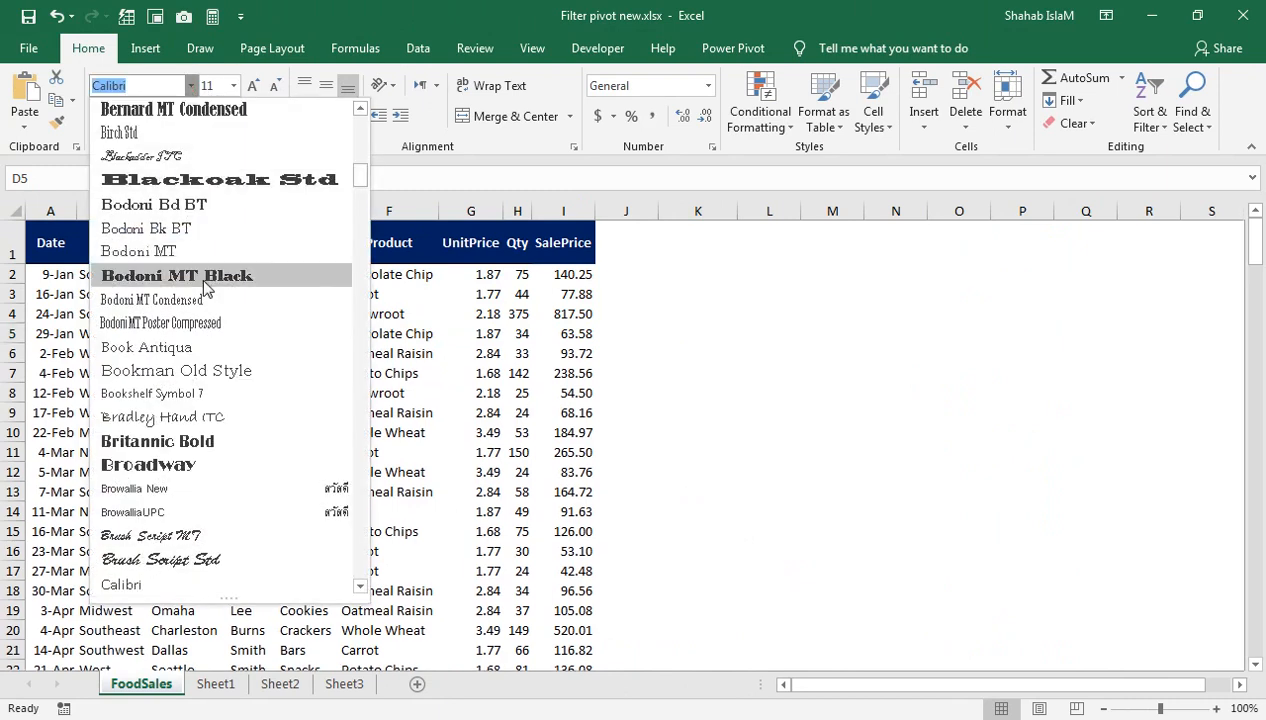
{"action": "left_click", "coordinate": [165, 249]}
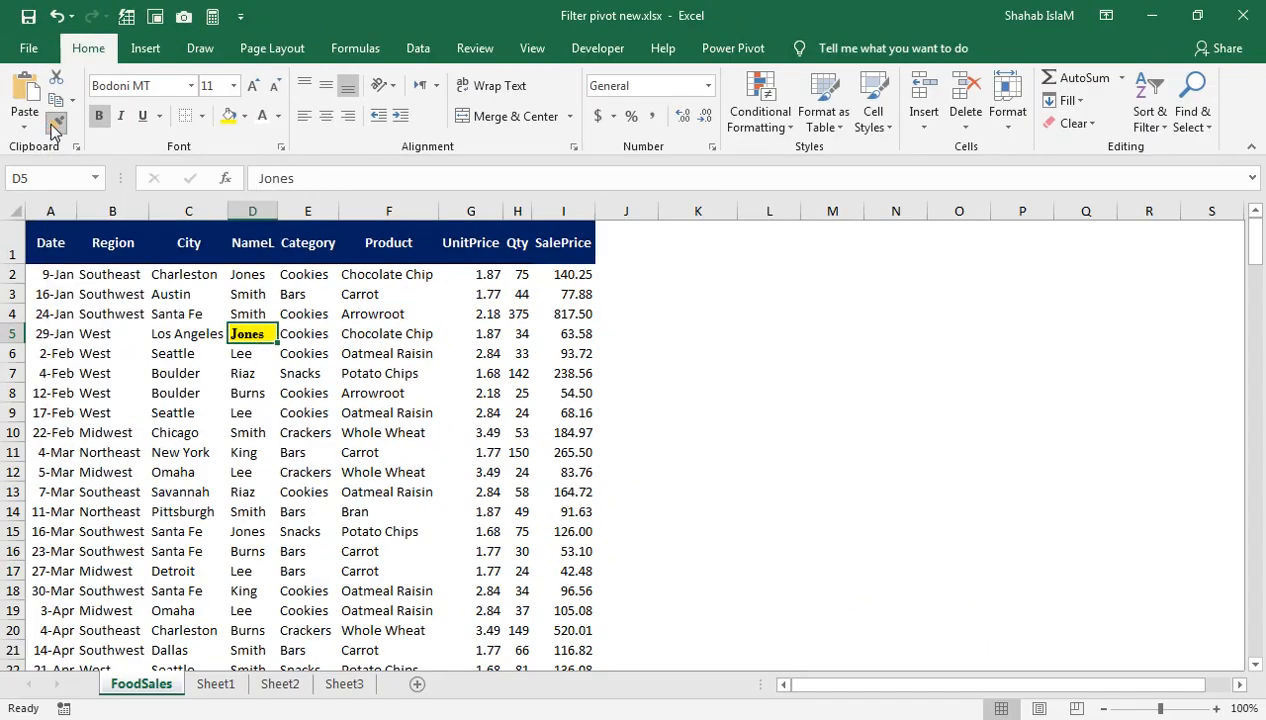
- Copy the formatting of D5 onto F8 with Format Painter, and from F8 onto C9
{"action": "left_click", "coordinate": [75, 163]}
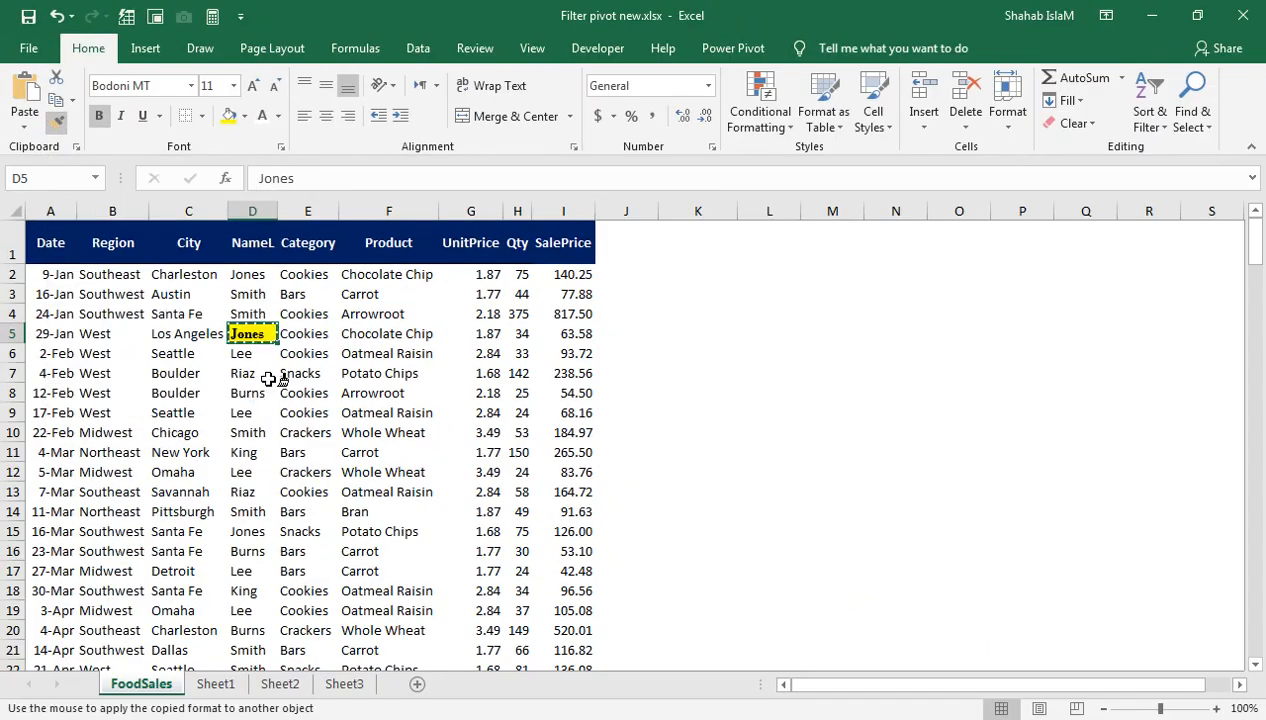
{"action": "left_click", "coordinate": [381, 393]}
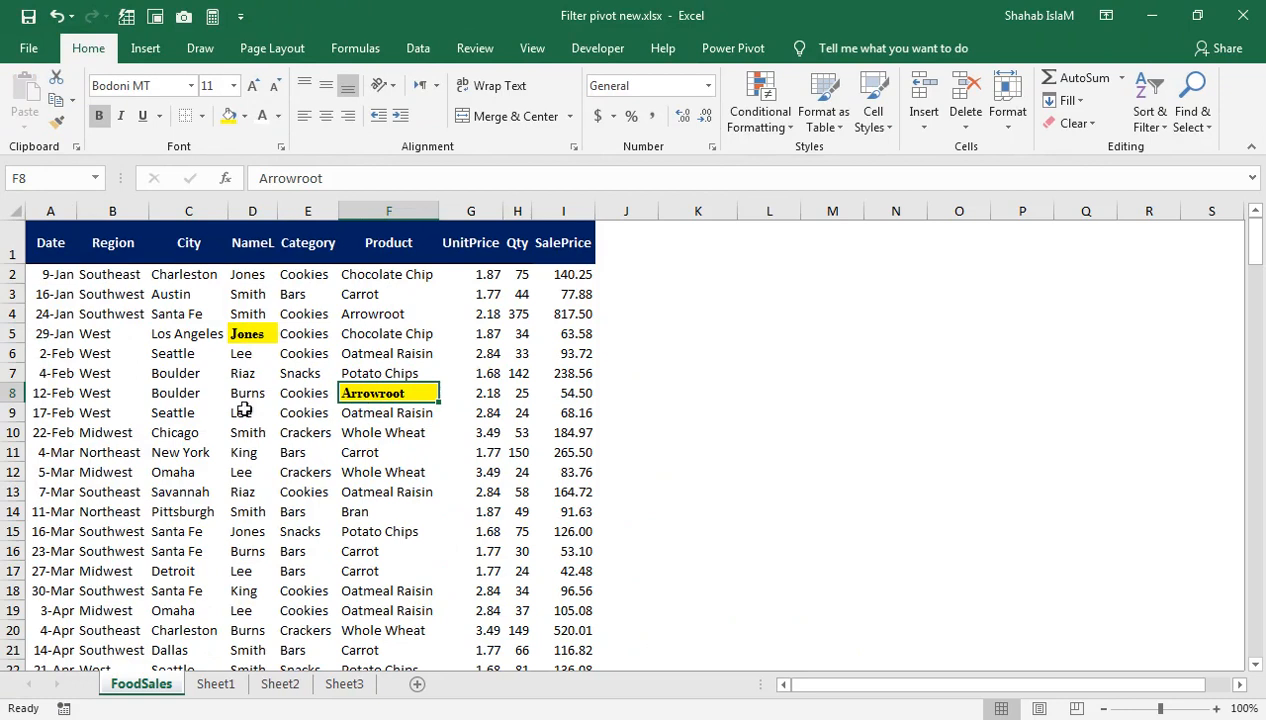
{"action": "left_click", "coordinate": [57, 121]}
{"action": "left_click", "coordinate": [188, 412]}
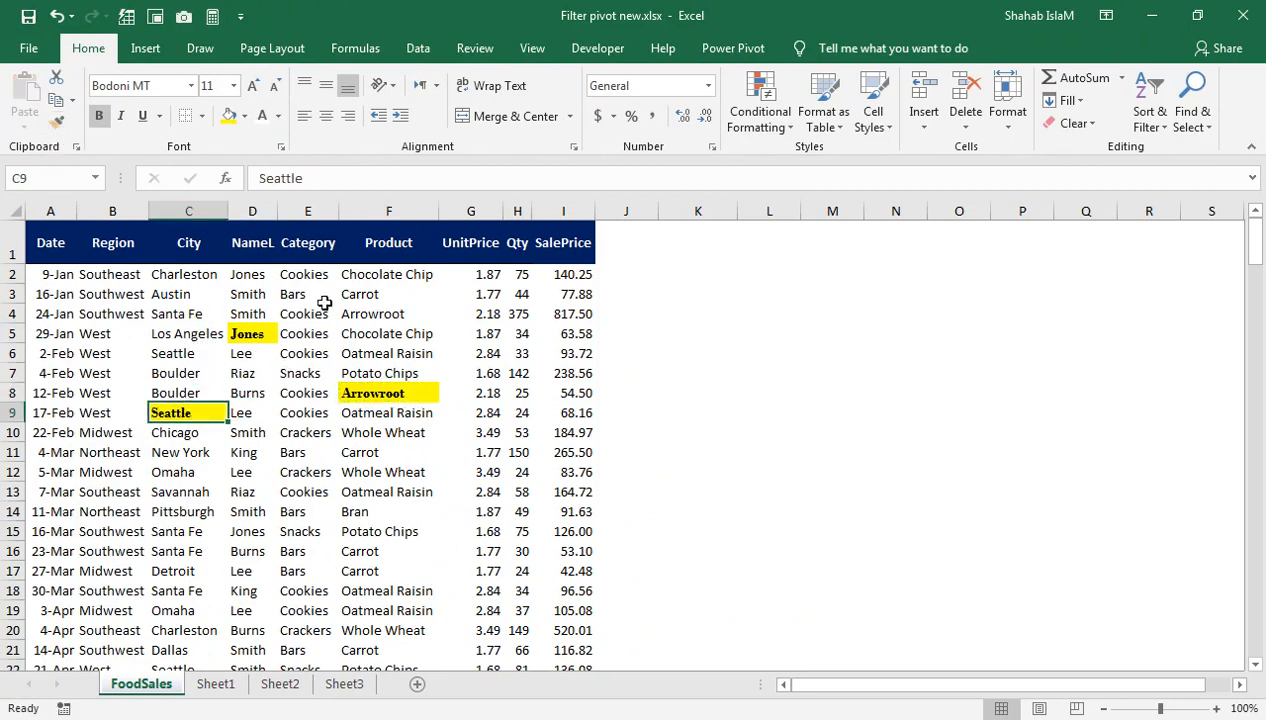
- Apply D5's formatting to F3, F12:F13, D17, B16, A6, C3, A2, F18, I4 and I20 with a locked Format Painter, and turn it off
{"action": "left_click", "coordinate": [252, 333]}
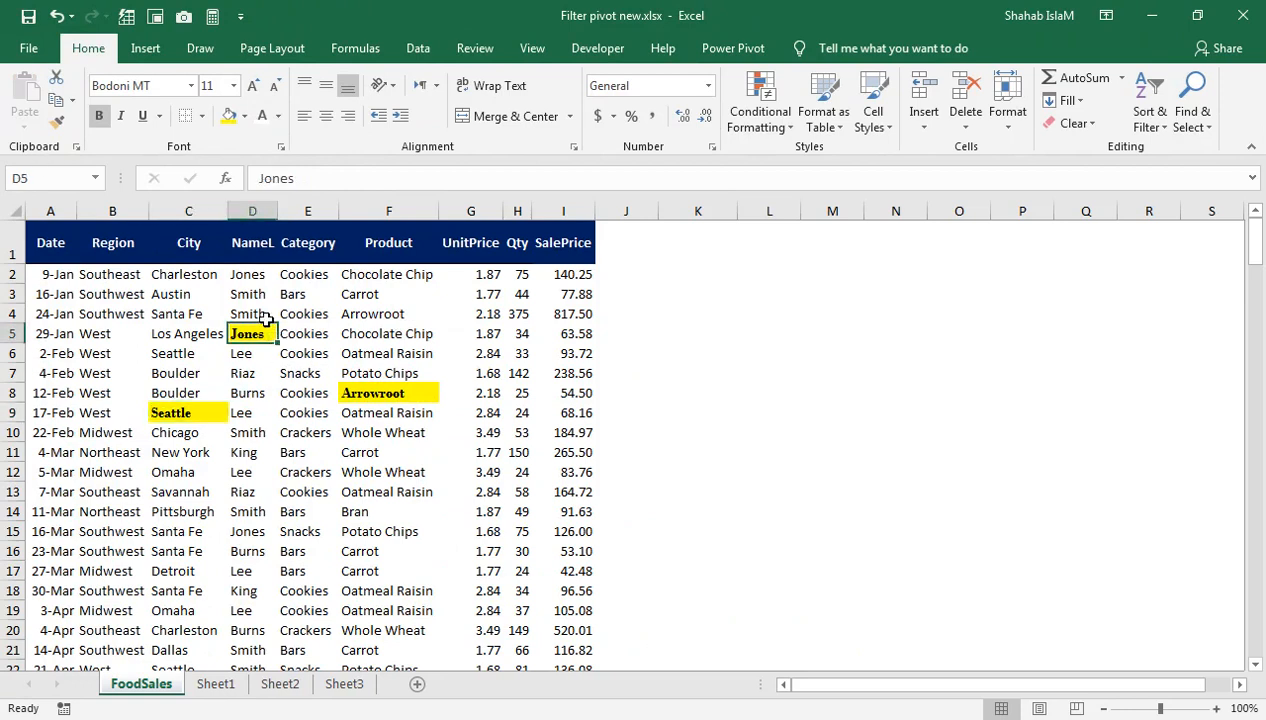
{"action": "double_click", "coordinate": [57, 121]}
{"action": "left_click", "coordinate": [386, 294]}
{"action": "left_click_drag", "start_coordinate": [388, 471], "coordinate": [386, 492]}
{"action": "left_click", "coordinate": [250, 571]}
{"action": "left_click", "coordinate": [110, 551]}
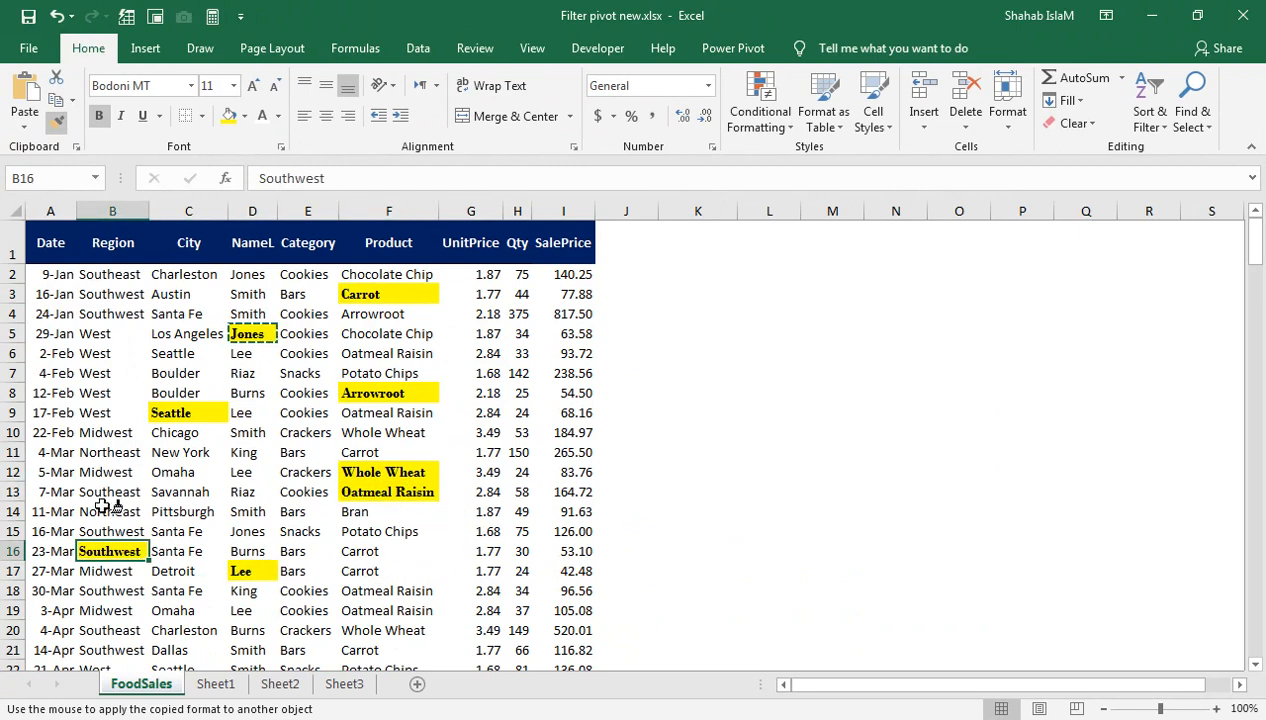
{"action": "left_click", "coordinate": [62, 350]}
{"action": "left_click", "coordinate": [165, 291]}
{"action": "left_click", "coordinate": [66, 276]}
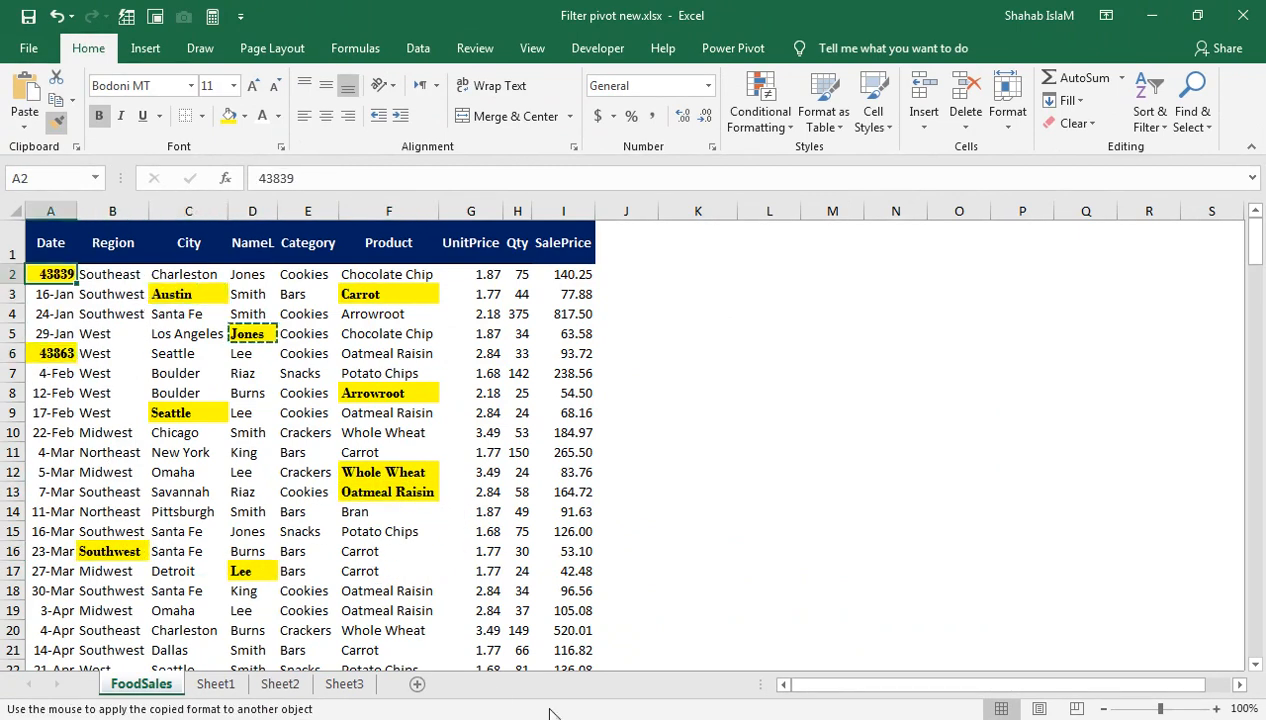
{"action": "left_click", "coordinate": [434, 588]}
{"action": "left_click", "coordinate": [556, 314]}
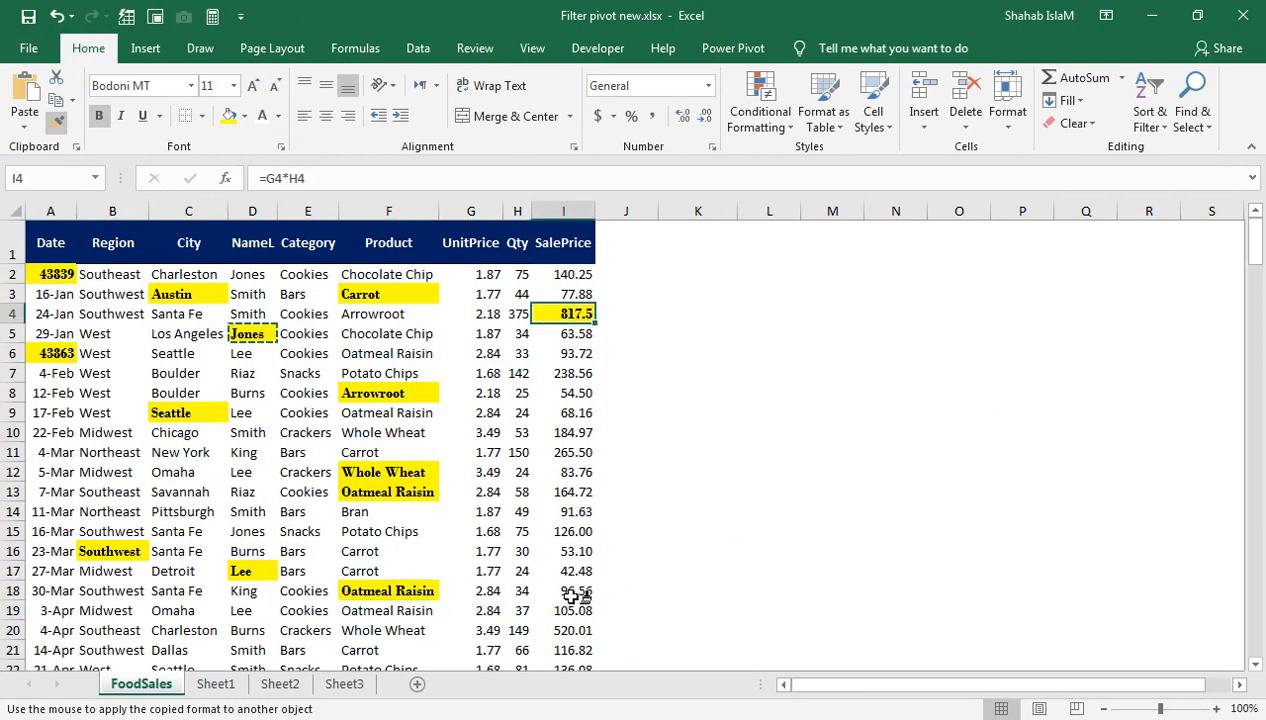
{"action": "left_click", "coordinate": [570, 628]}
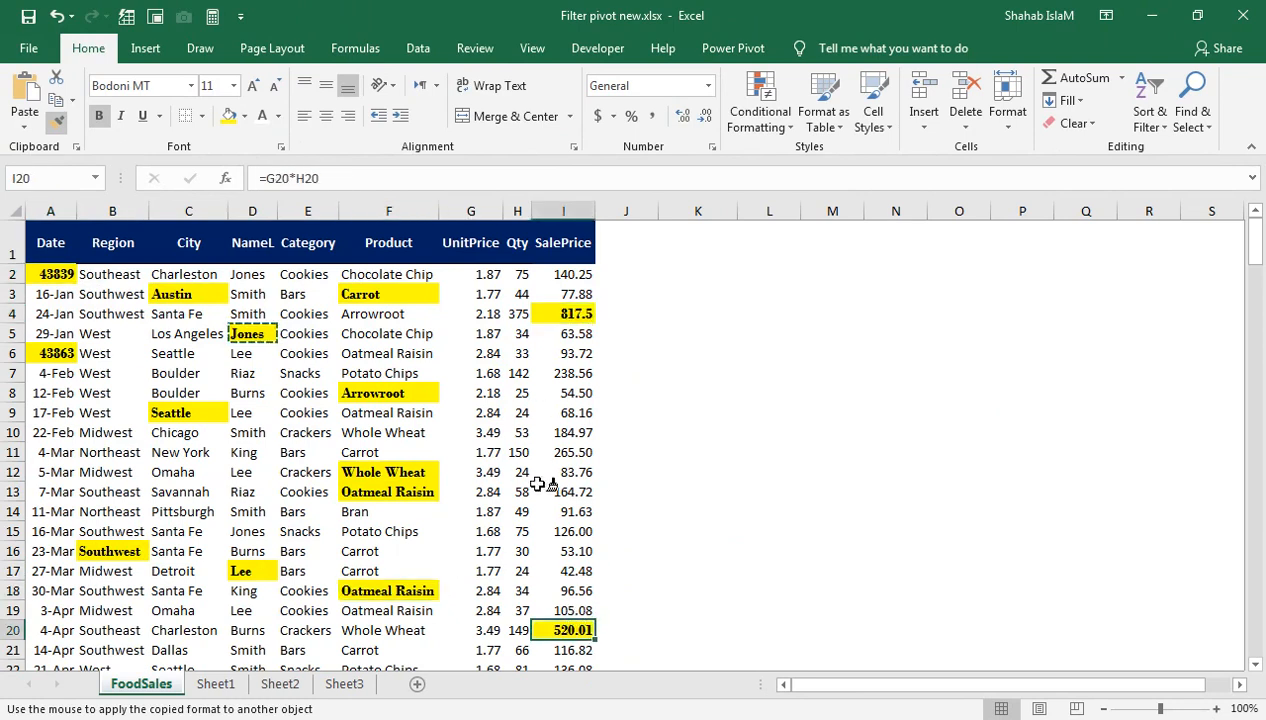
{"action": "left_click", "coordinate": [50, 128]}
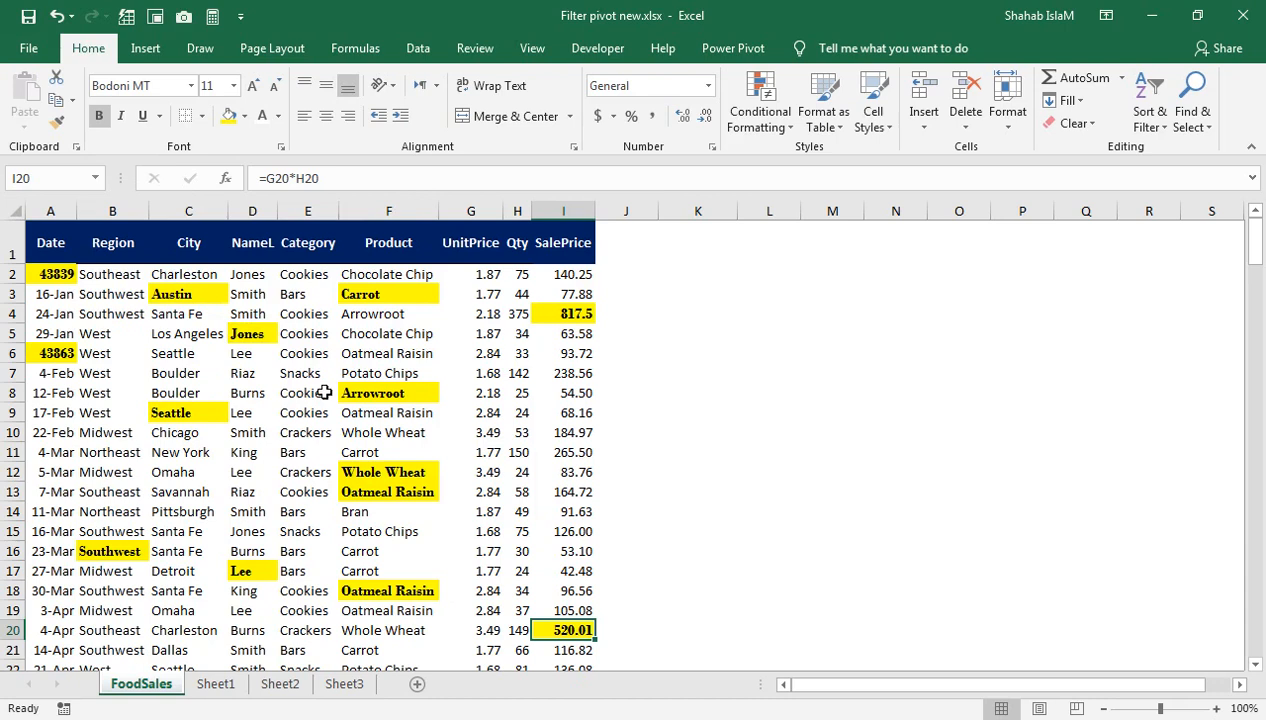
- Apply the Currency format to the UnitPrice value in G2, and reset that cell to the General format
{"action": "left_click", "coordinate": [297, 400]}
{"action": "left_click", "coordinate": [305, 495]}
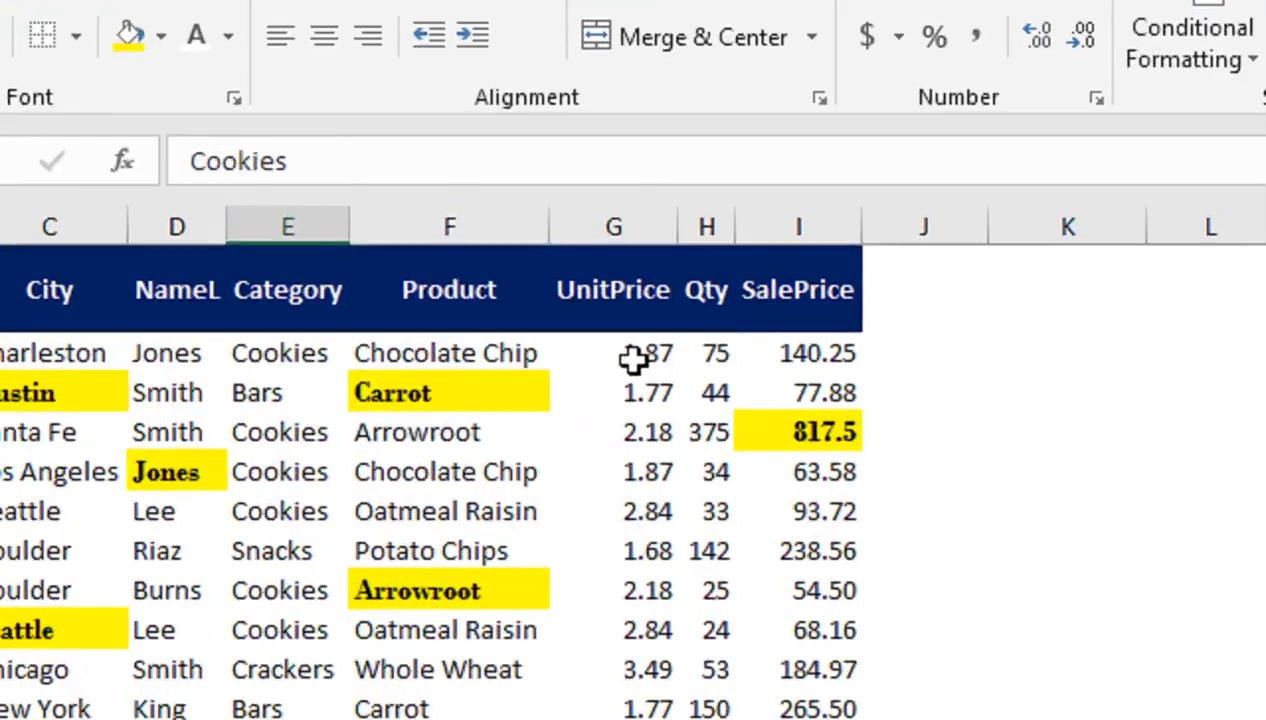
{"action": "left_click", "coordinate": [481, 277]}
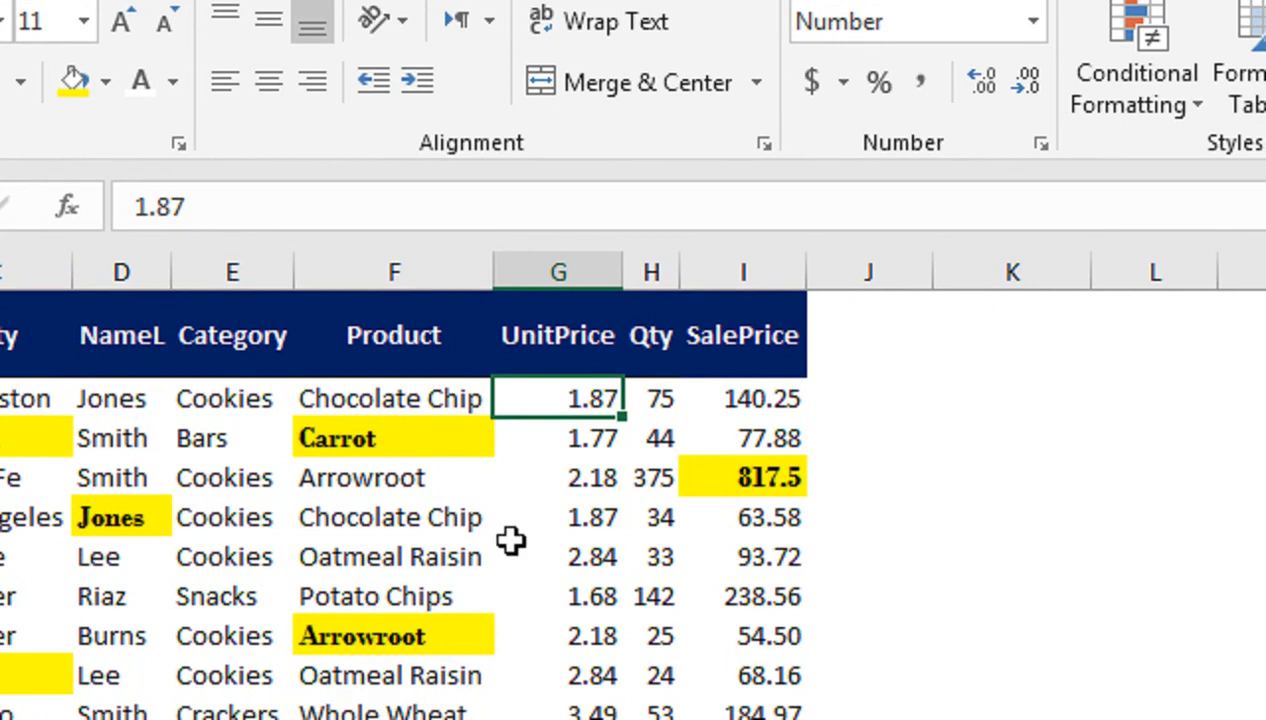
{"action": "key", "text": "ctrl+shift+4"}
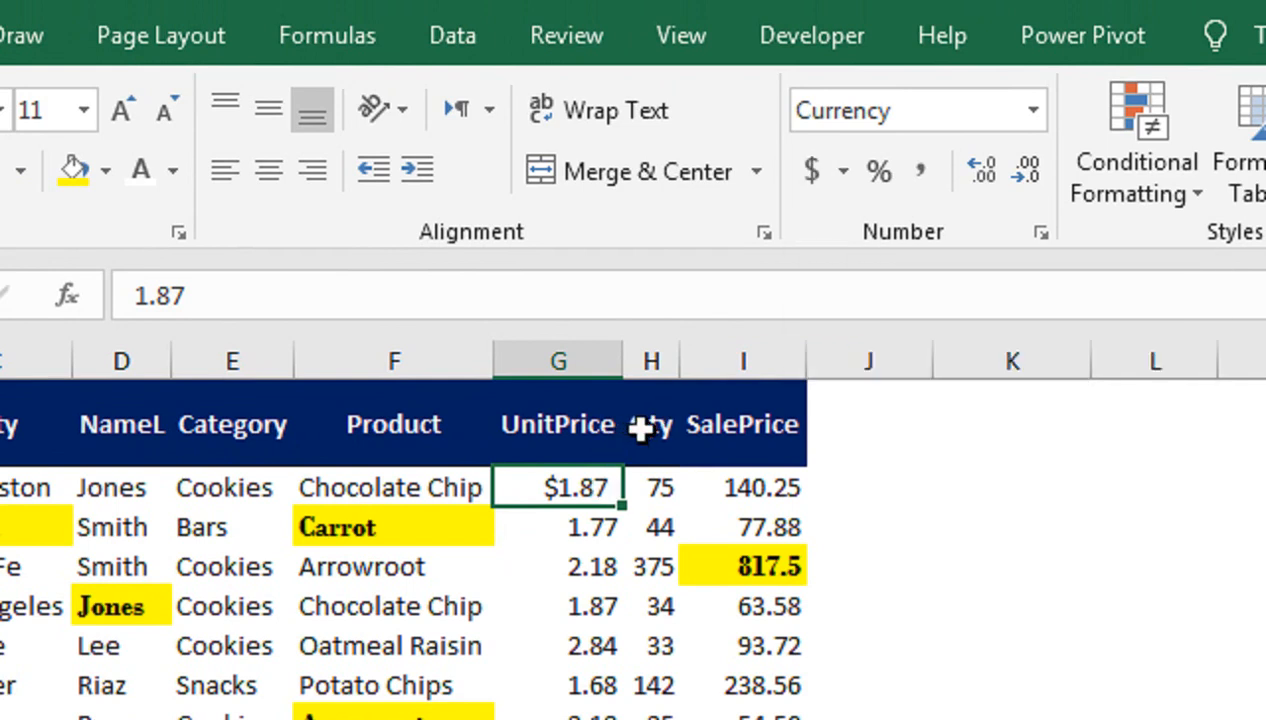
{"action": "key", "text": "ctrl+z"}
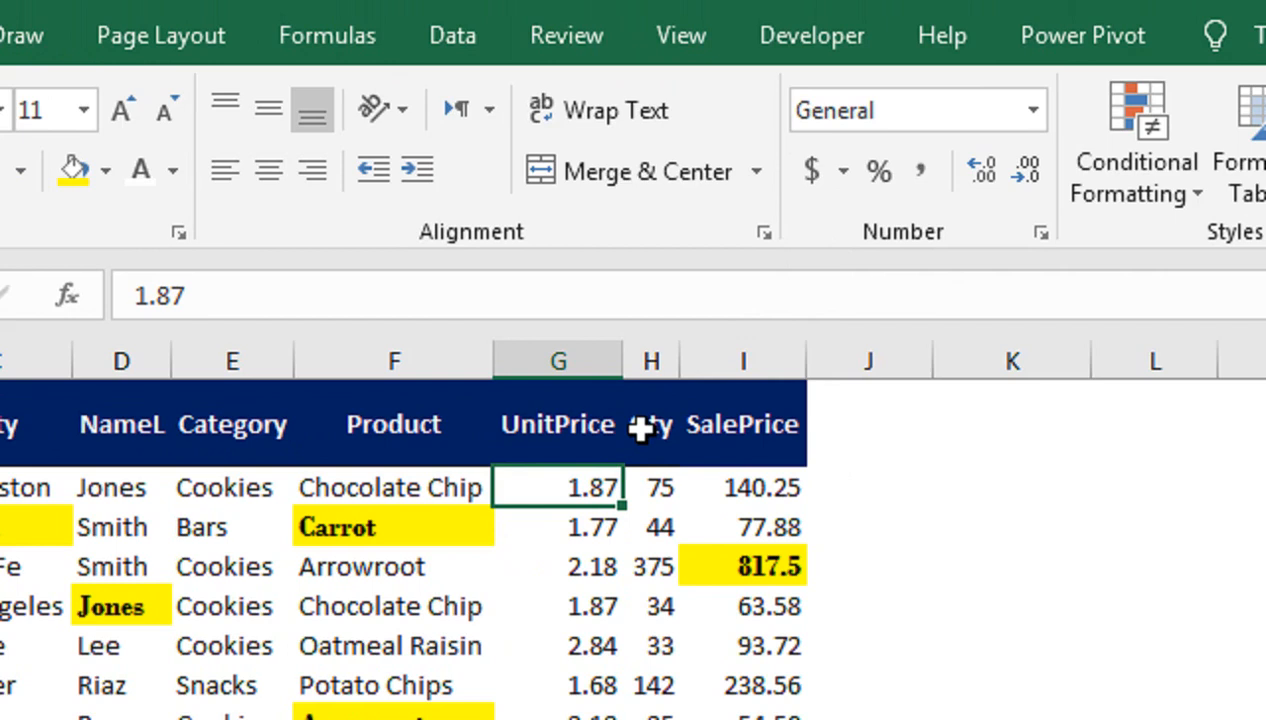
{"action": "left_click", "coordinate": [596, 527]}
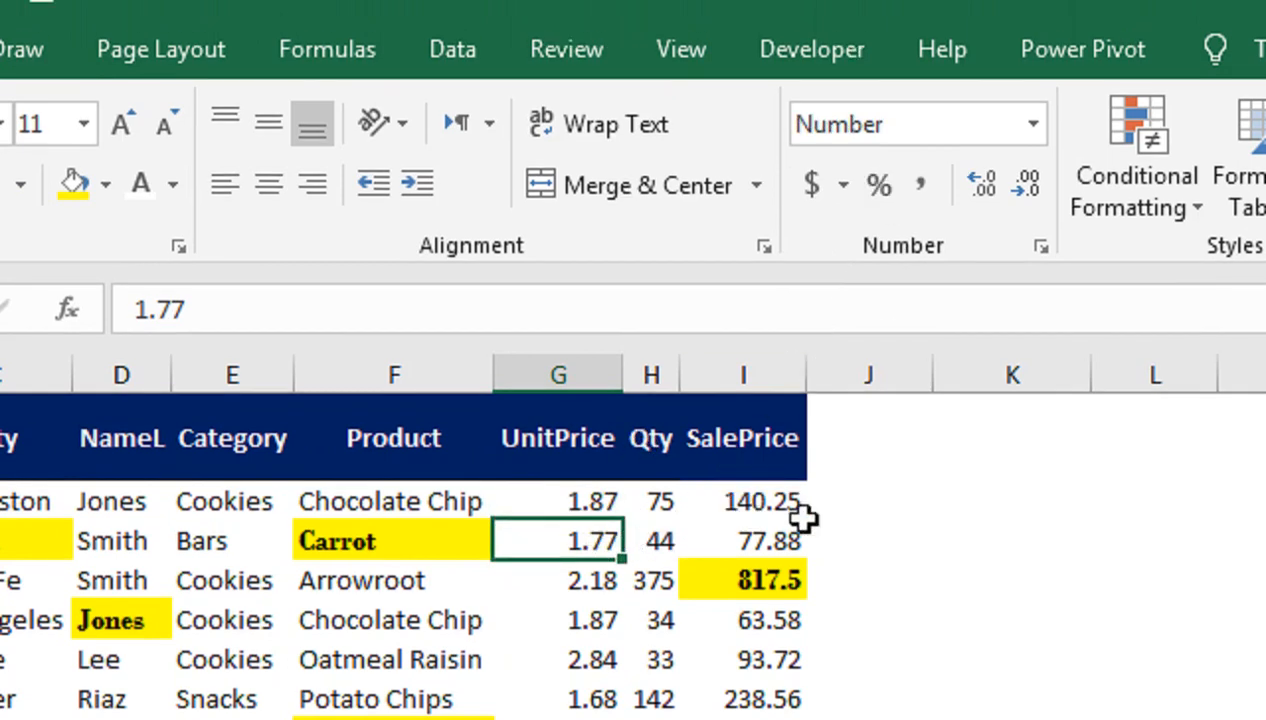
- Enter 0.5 in cell K3 and 0.6 in cell K4
{"action": "left_click", "coordinate": [1062, 545]}
{"action": "type", "text": "0.5"}
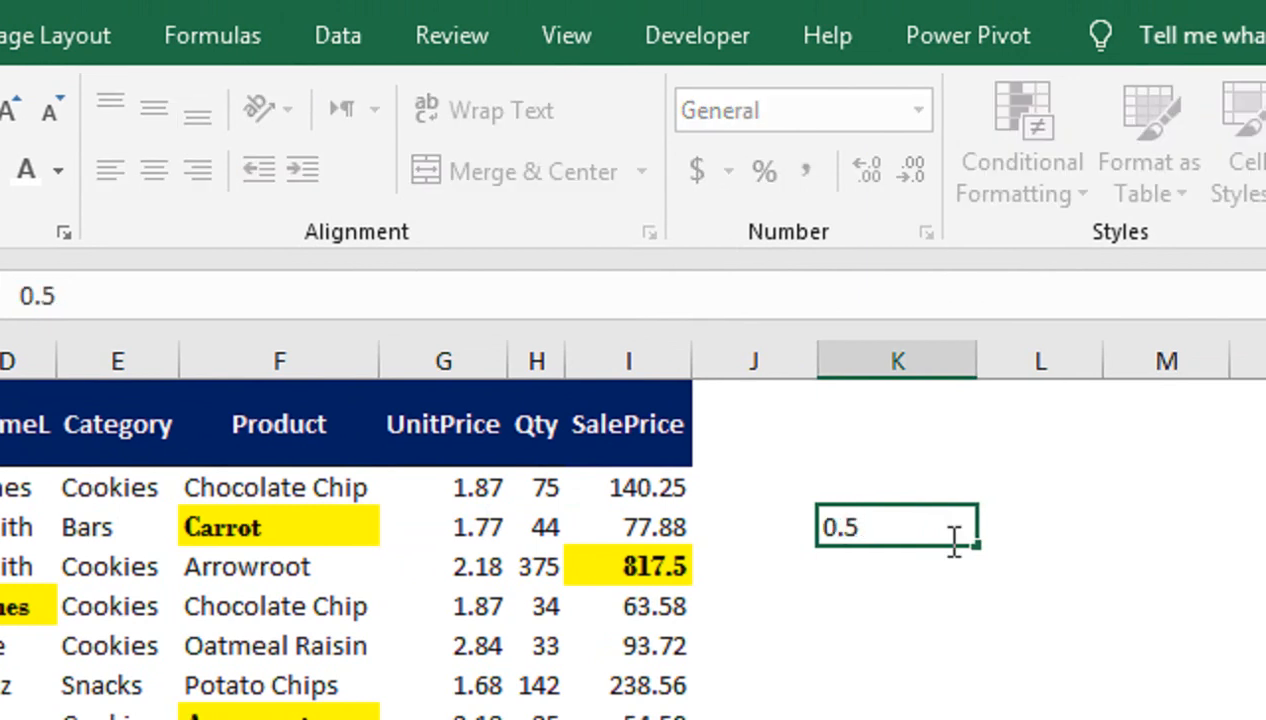
{"action": "key", "text": "Return"}
{"action": "type", "text": "0.6"}
{"action": "key", "text": "Return"}
- Format K3:K4 as Percentage, and return both cells to the General format
{"action": "left_click", "coordinate": [955, 556]}
{"action": "left_click_drag", "start_coordinate": [950, 530], "coordinate": [950, 562]}
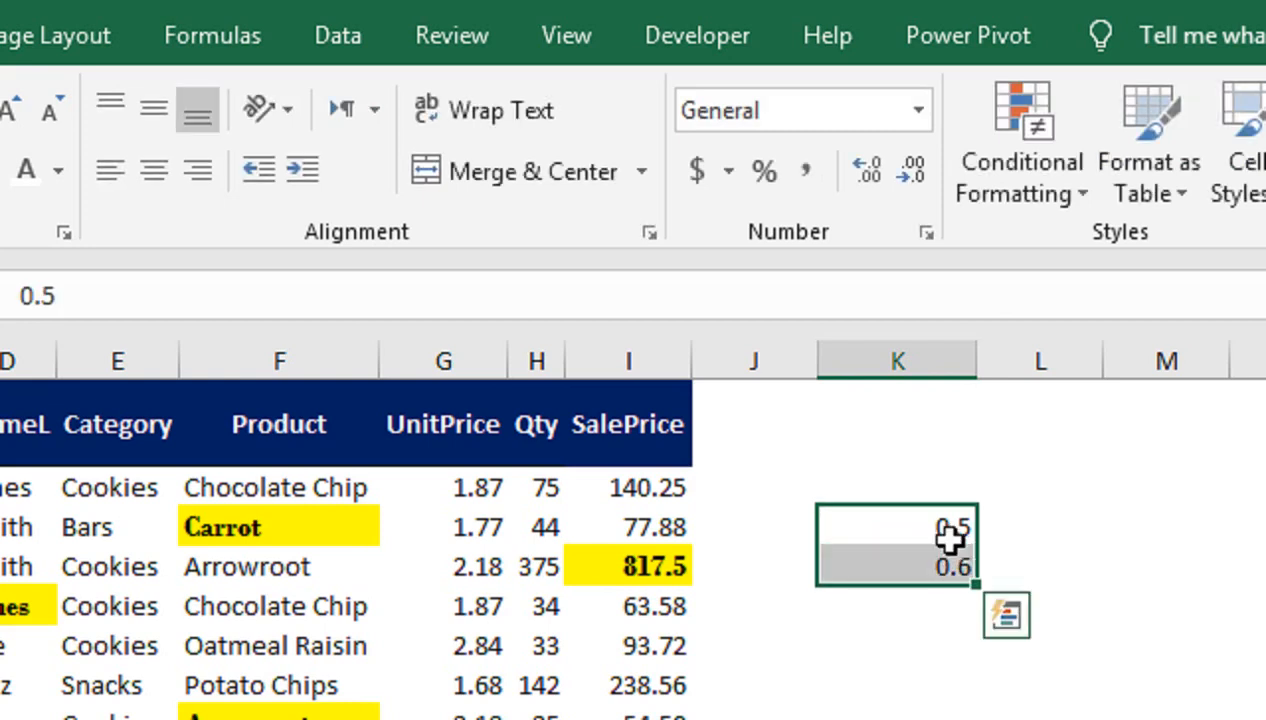
{"action": "key", "text": "ctrl+shift+5"}
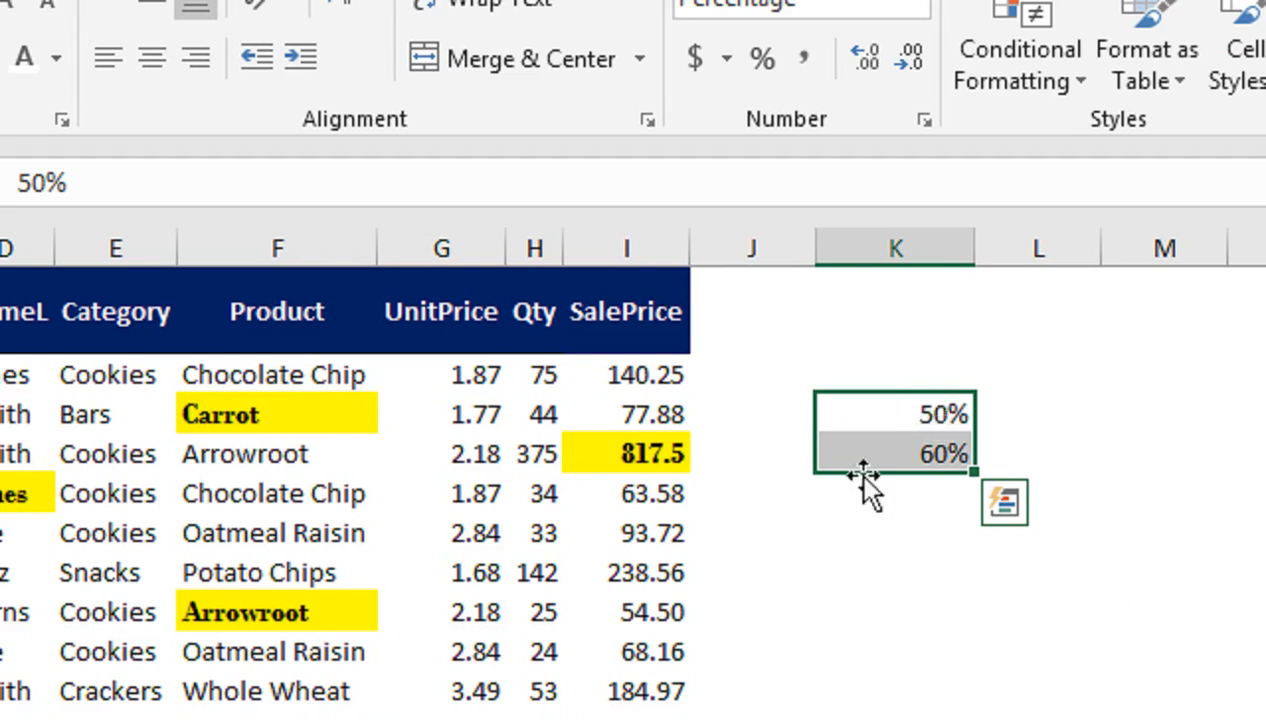
{"action": "key", "text": "ctrl+shift+asciitilde"}
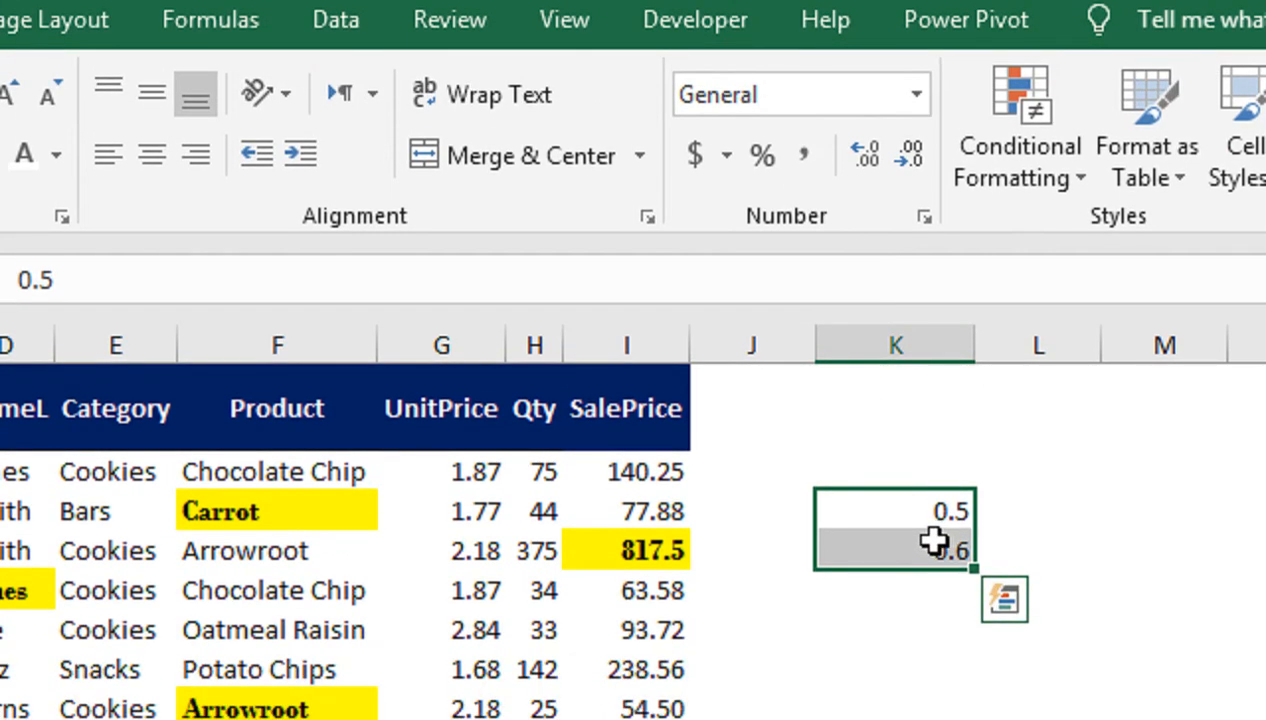
- Format K4 as Number with two decimals, and return it to the General format
{"action": "left_click", "coordinate": [930, 541]}
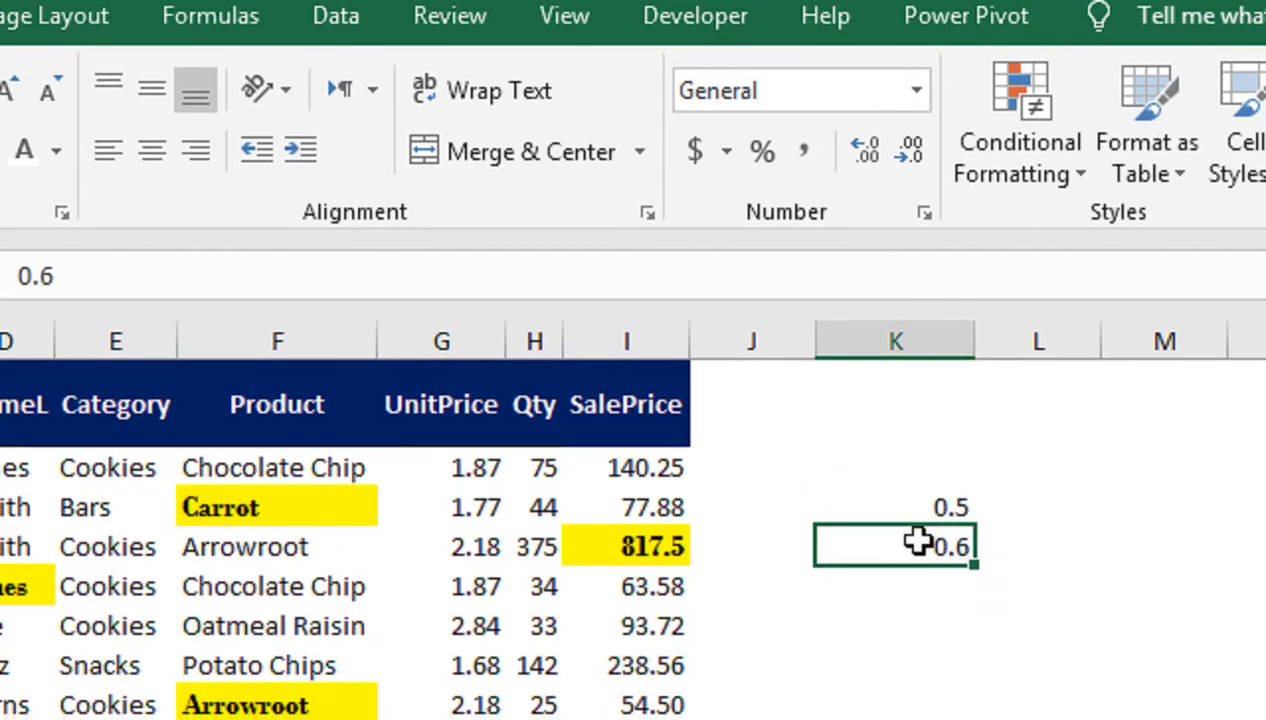
{"action": "key", "text": "ctrl+shift+exclam"}
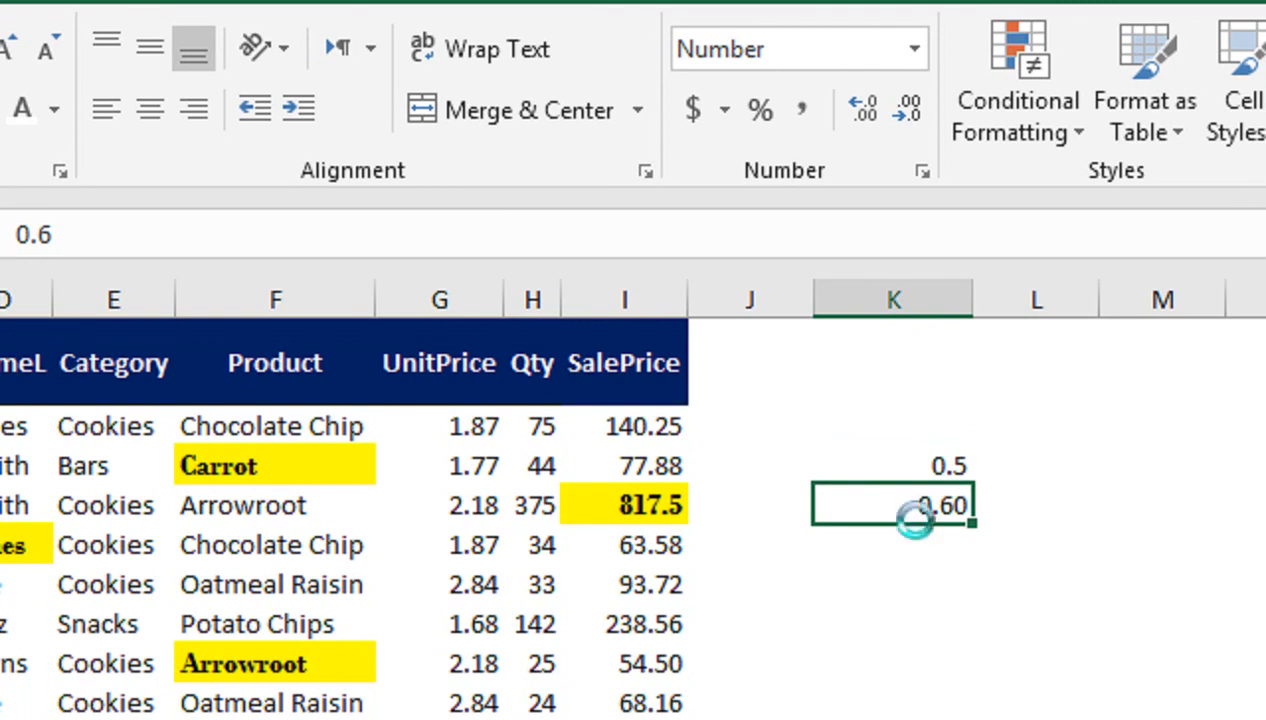
{"action": "key", "text": "ctrl+shift+grave"}
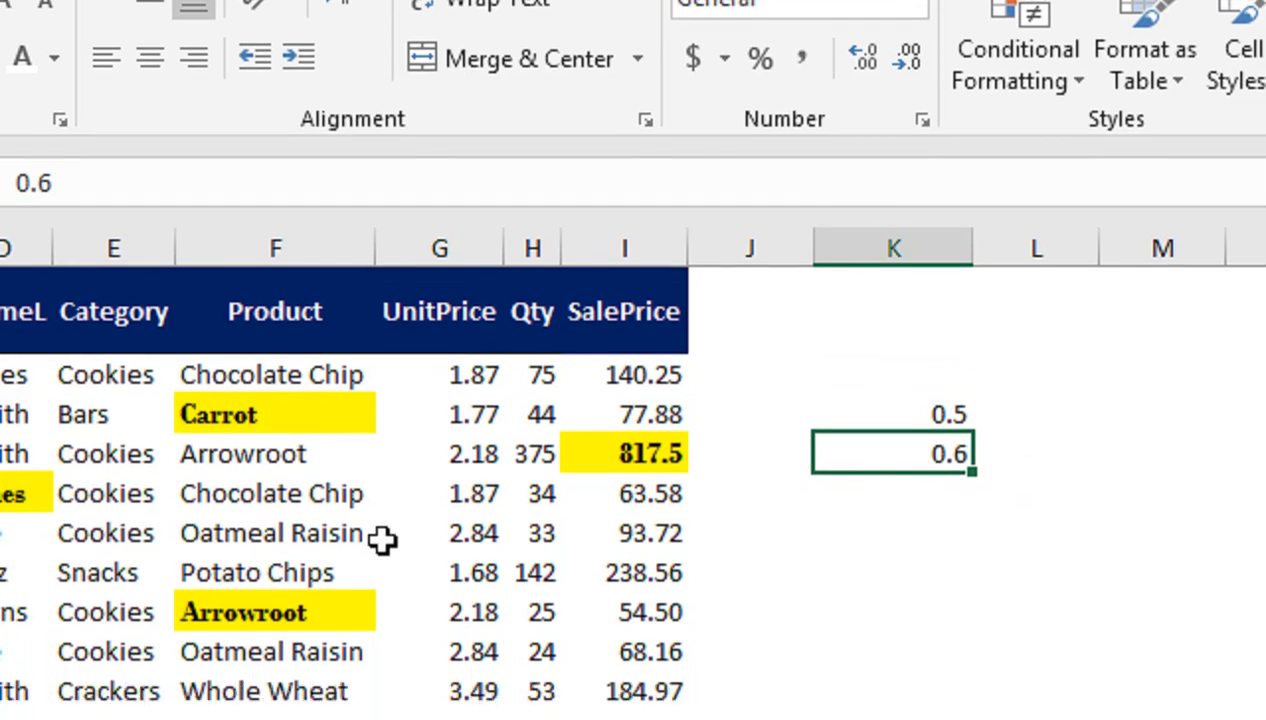
- Select the entire Qty column, starting from cell H4
{"action": "key", "text": "Left"}
{"action": "key", "text": "Left"}
{"action": "key", "text": "Left"}
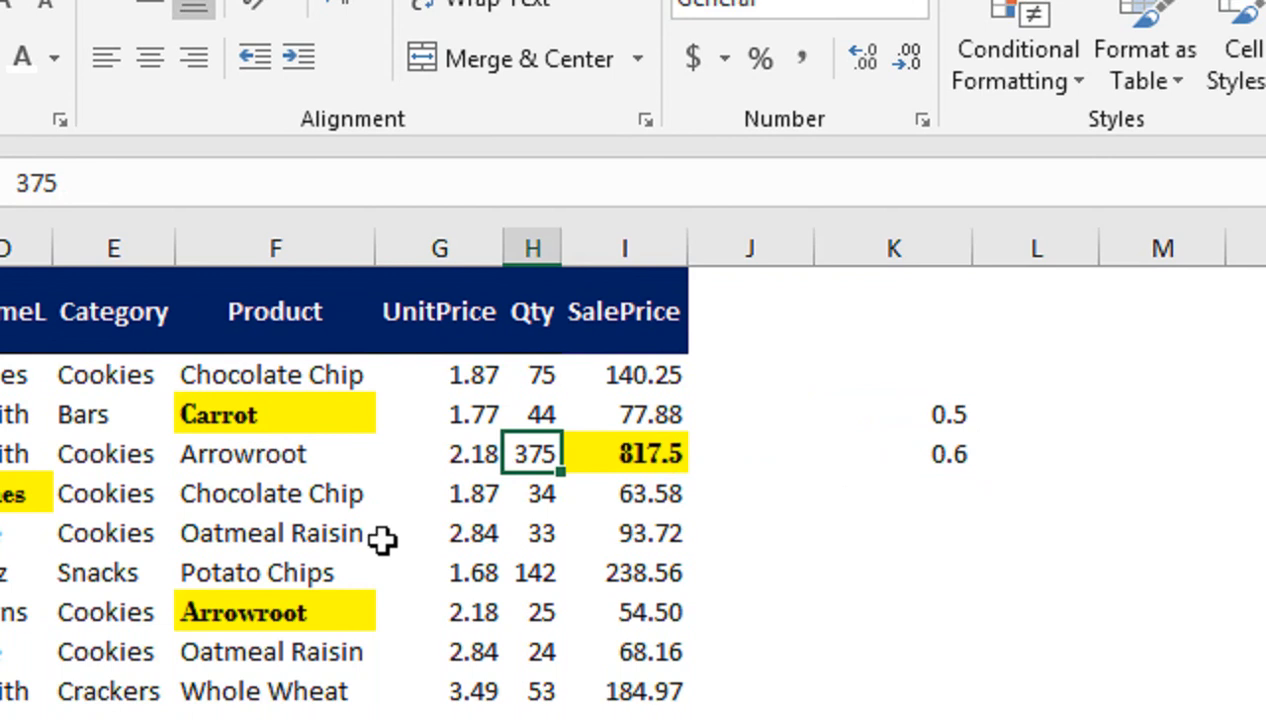
{"action": "key", "text": "ctrl+space"}
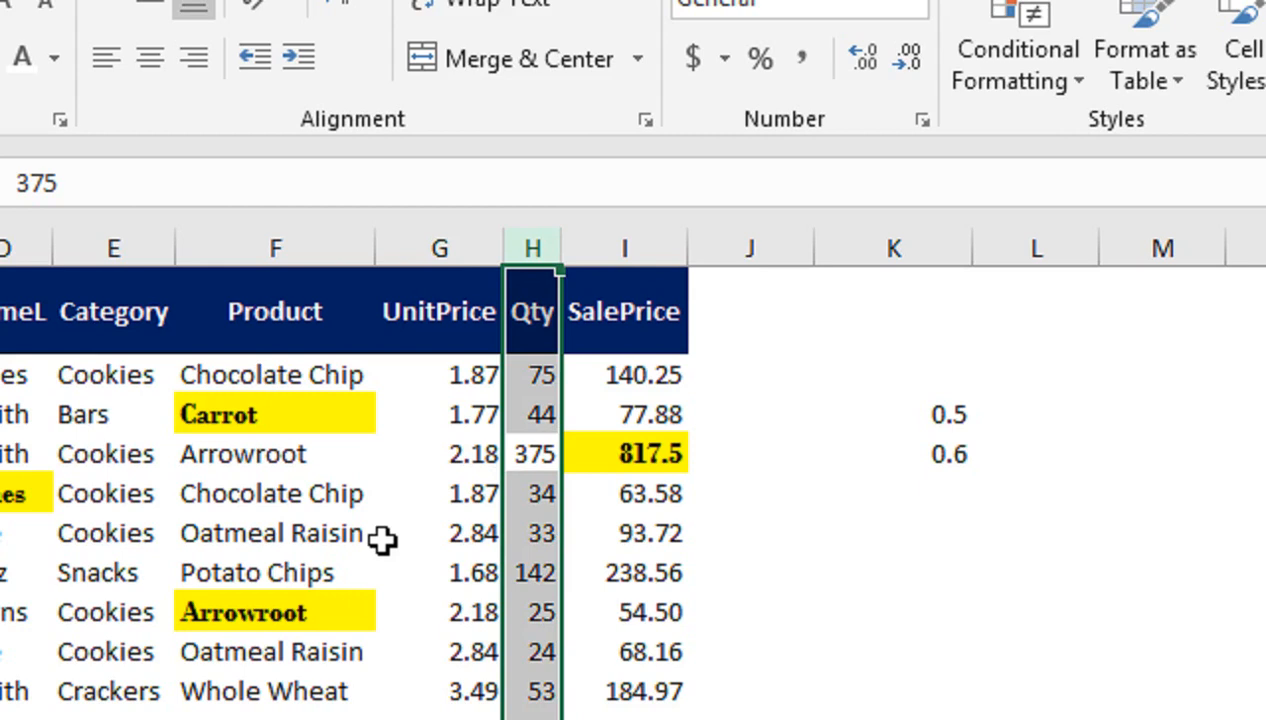
- Move to the Product cell F2 and select the whole of row 2
{"action": "key", "text": "Left"}
{"action": "key", "text": "Up"}
{"action": "key", "text": "Up"}
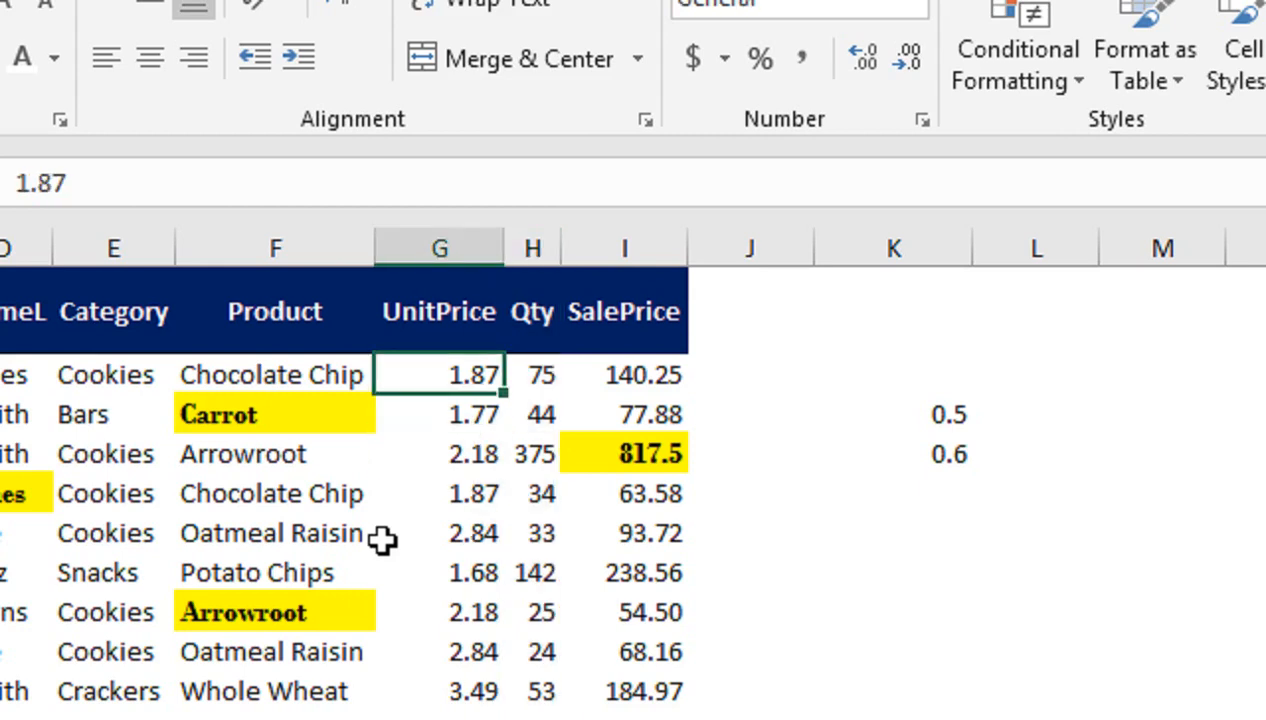
{"action": "key", "text": "Left"}
{"action": "key", "text": "Left"}
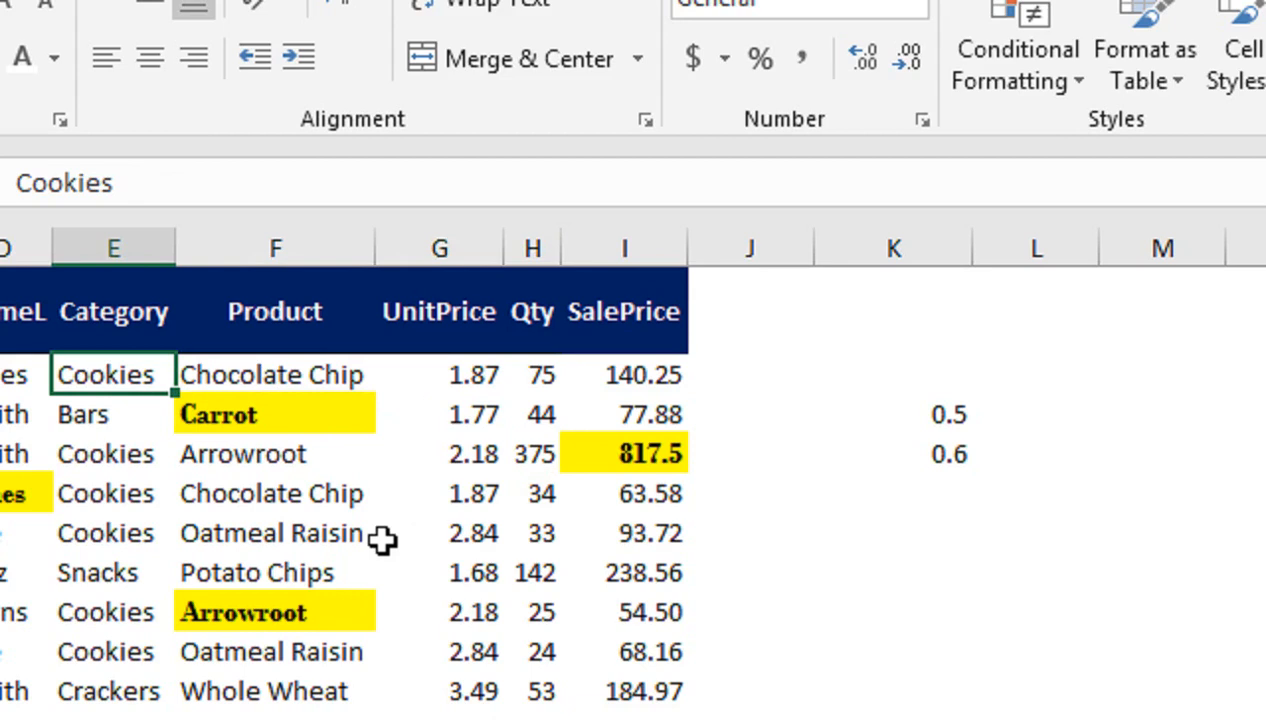
{"action": "key", "text": "ctrl+a"}
{"action": "key", "text": "Left"}
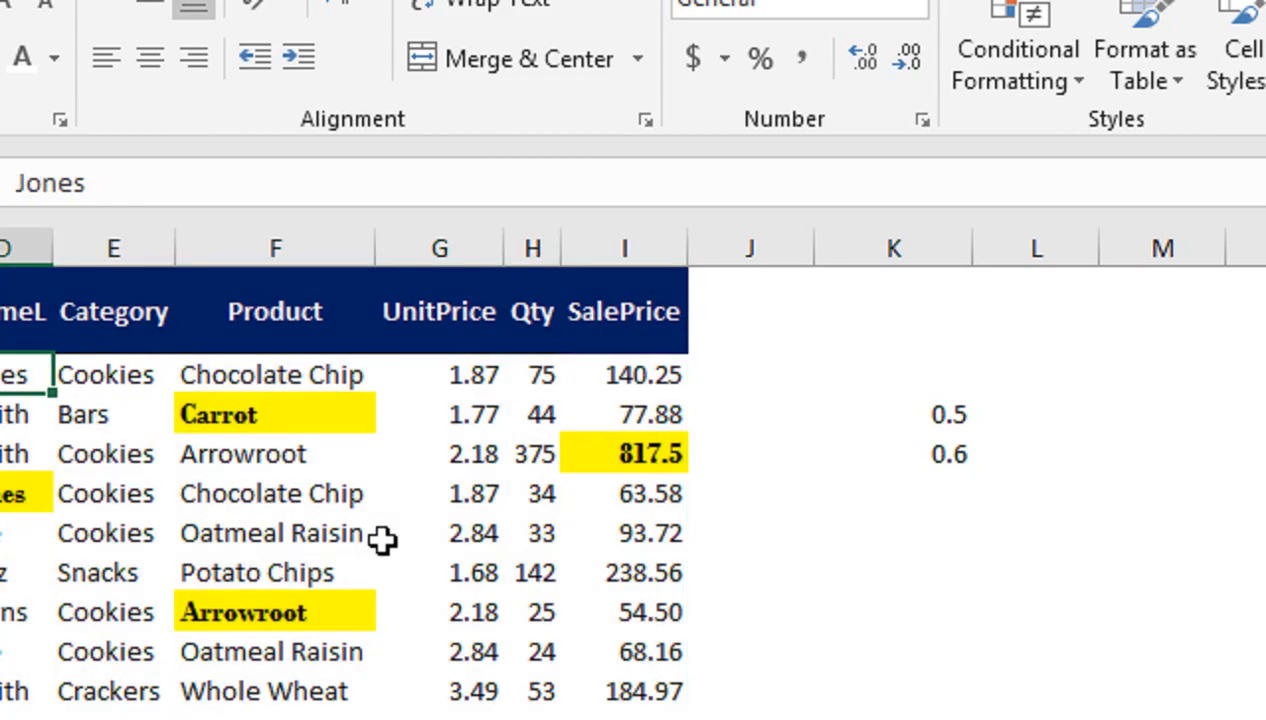
{"action": "key", "text": "Right"}
{"action": "key", "text": "Right"}
{"action": "key", "text": "shift+space"}
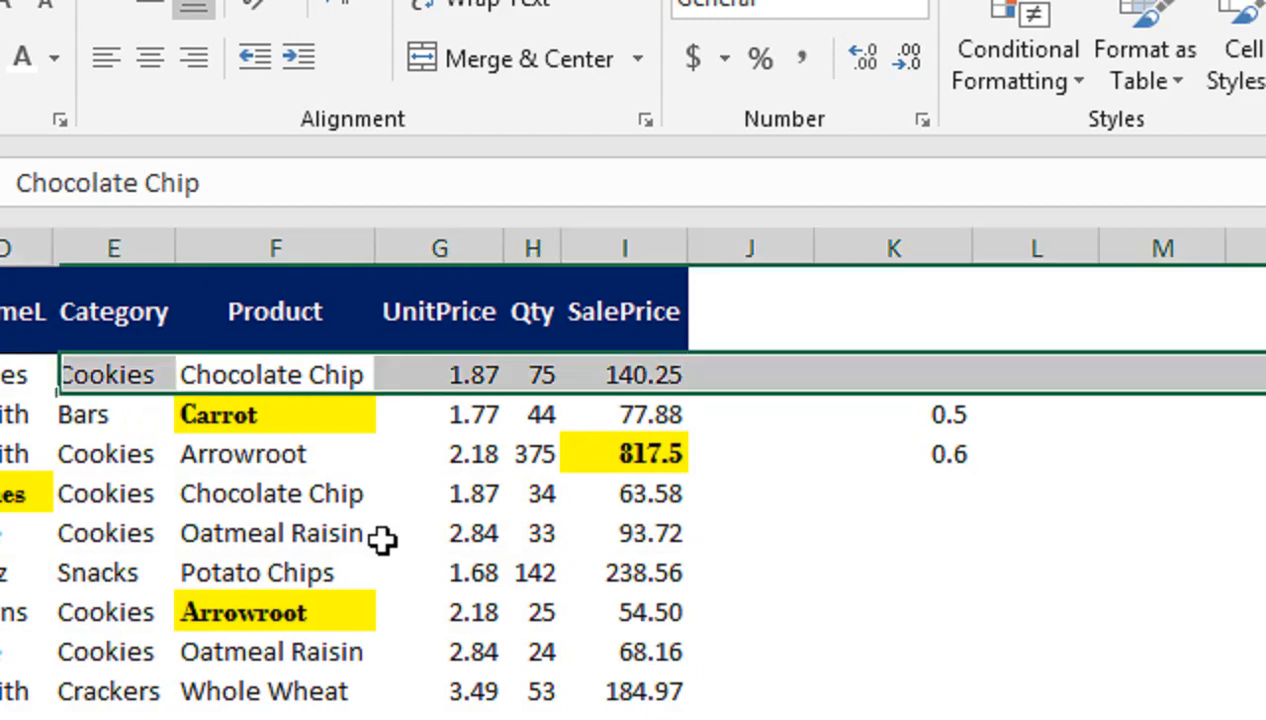
- Select the entire UnitPrice column from G2, and return to F2 to select all of row 2
{"action": "key", "text": "Right"}
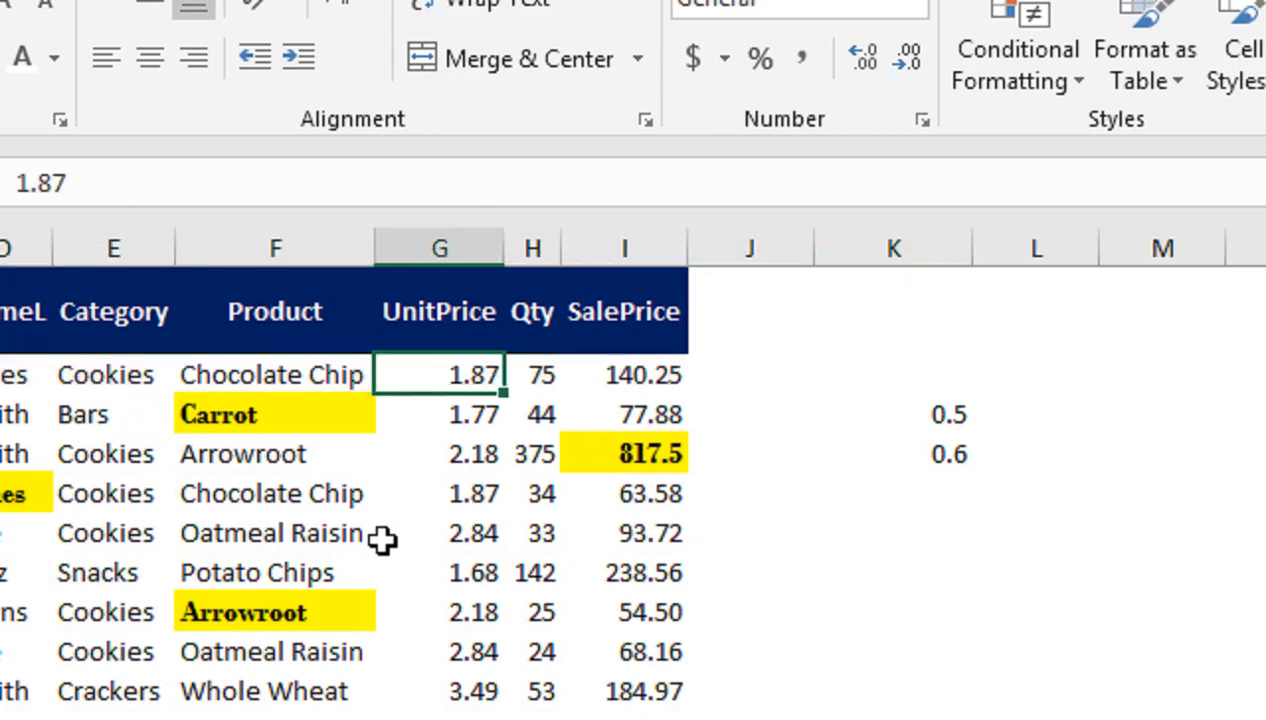
{"action": "key", "text": "ctrl+space"}
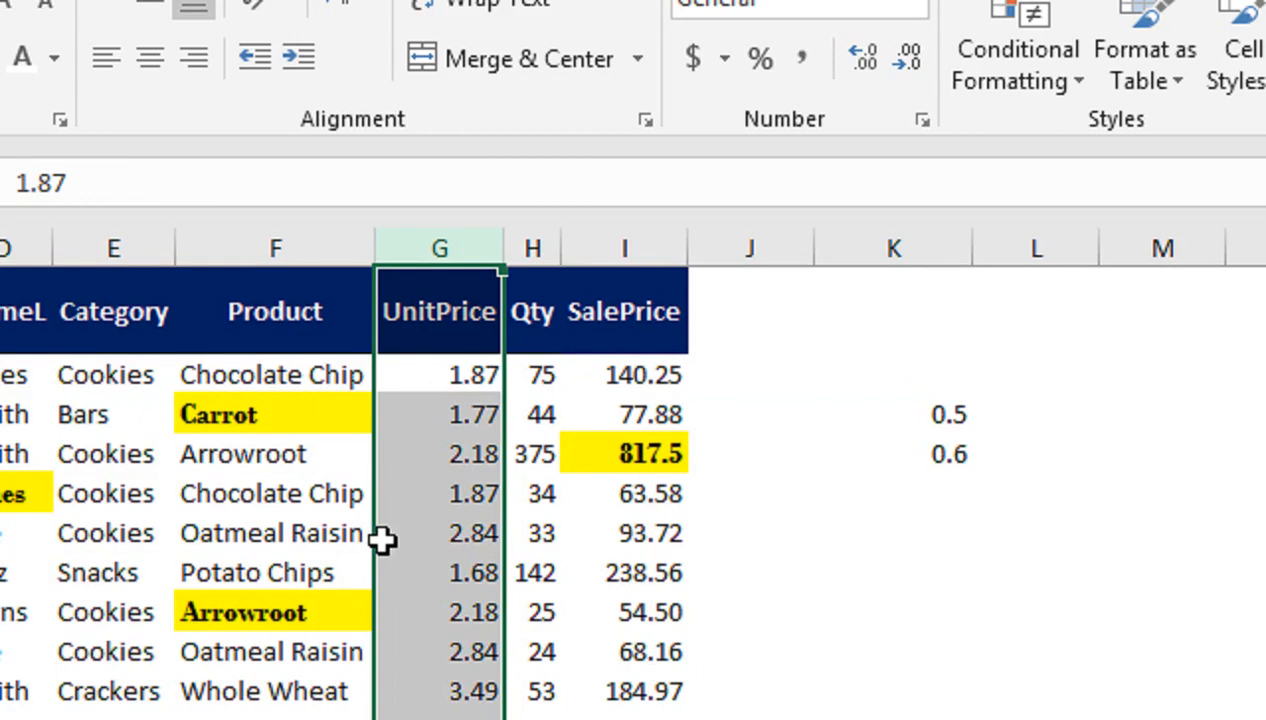
{"action": "key", "text": "Left"}
{"action": "key", "text": "Down"}
{"action": "key", "text": "Up"}
{"action": "key", "text": "shift+space"}
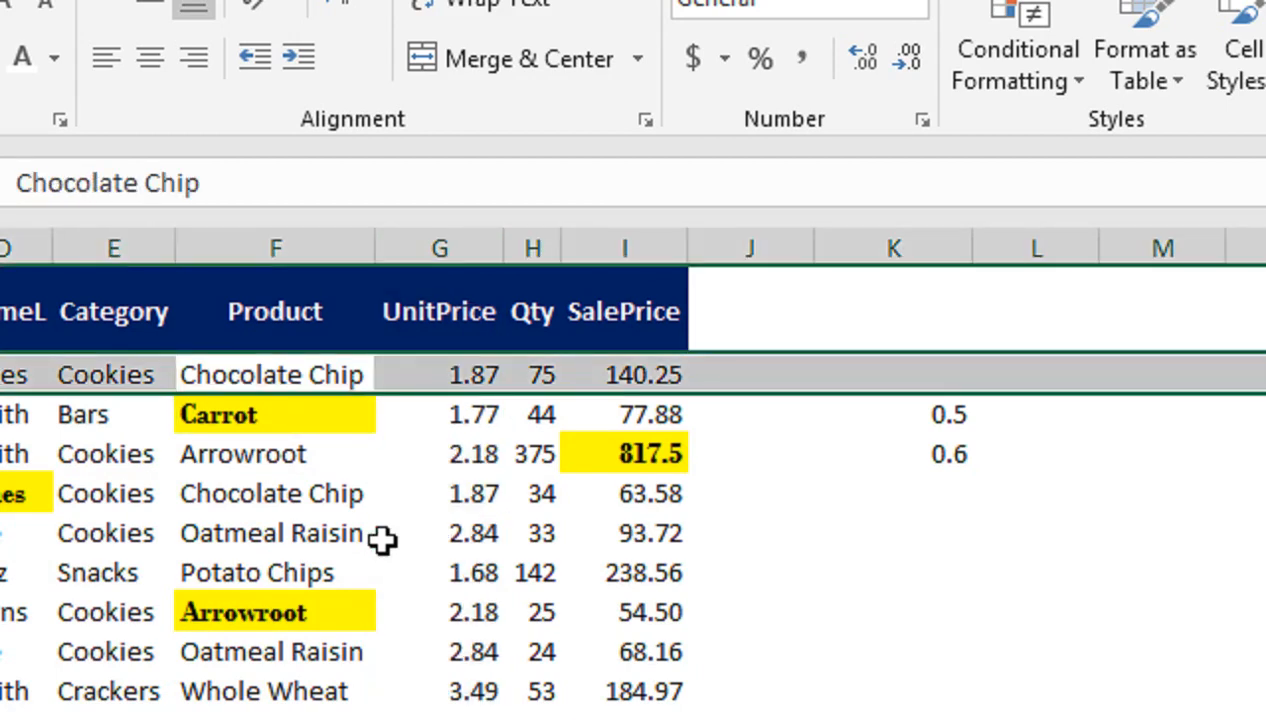
- Extend the row selection through row 9, delete rows 2 to 9, and undo the deletion
{"action": "key", "text": "shift+Down"}
{"action": "key", "text": "shift+Down"}
{"action": "key", "text": "shift+Down"}
{"action": "key", "text": "shift+Down"}
{"action": "key", "text": "shift+Down"}
{"action": "key", "text": "shift+Down"}
{"action": "key", "text": "shift+Down"}
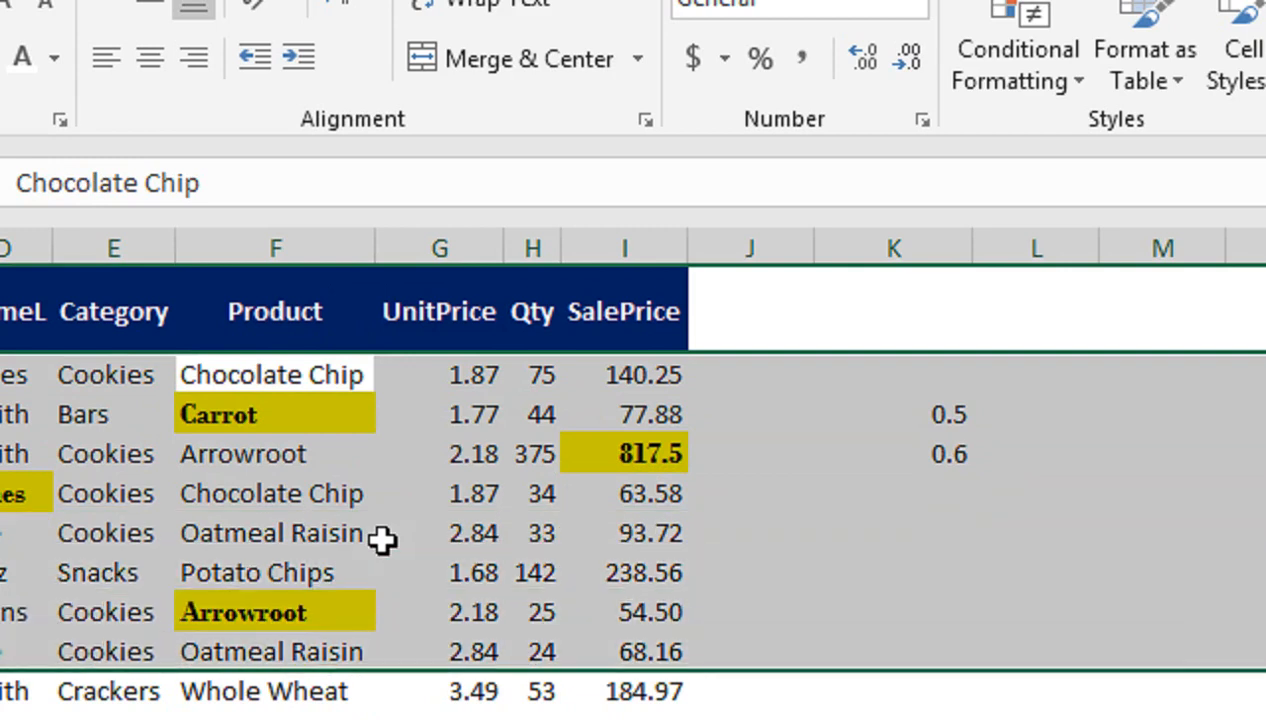
{"action": "key", "text": "ctrl+minus"}
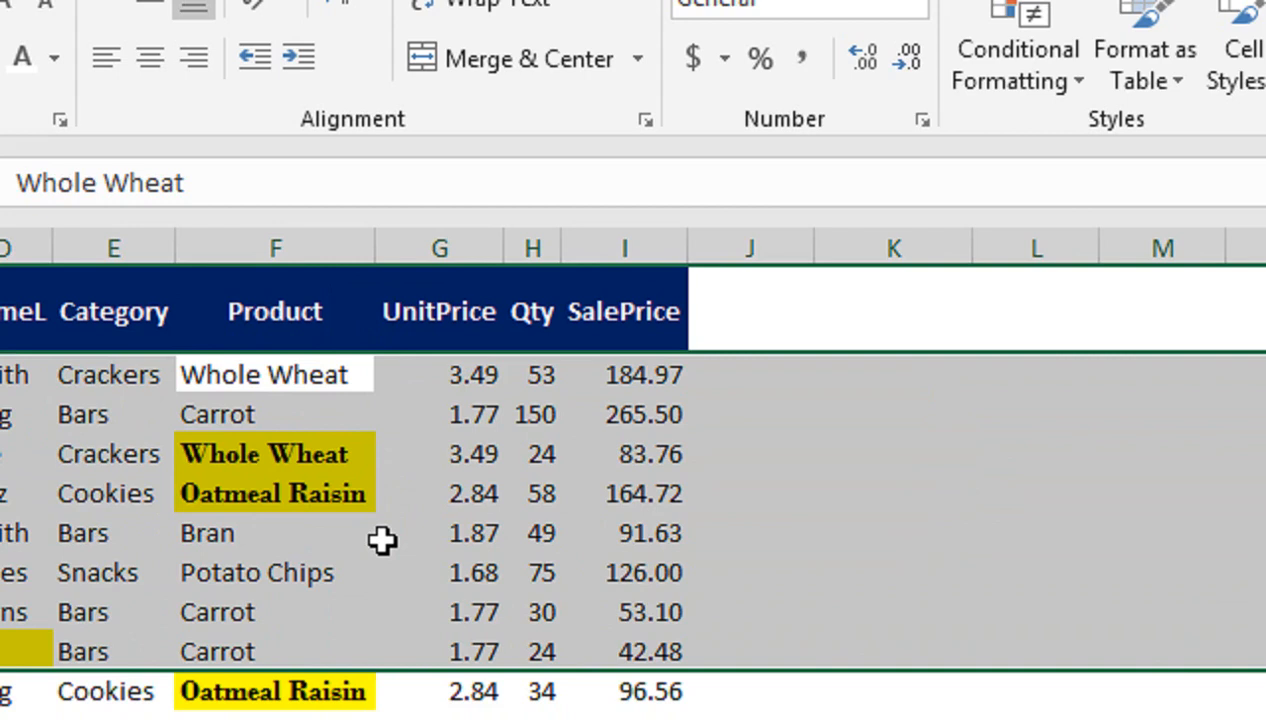
{"action": "key", "text": "ctrl+z"}
- Select the entire Qty column from H2 and extend the selection to the whole Product and UnitPrice columns
{"action": "key", "text": "Right"}
{"action": "key", "text": "Right"}
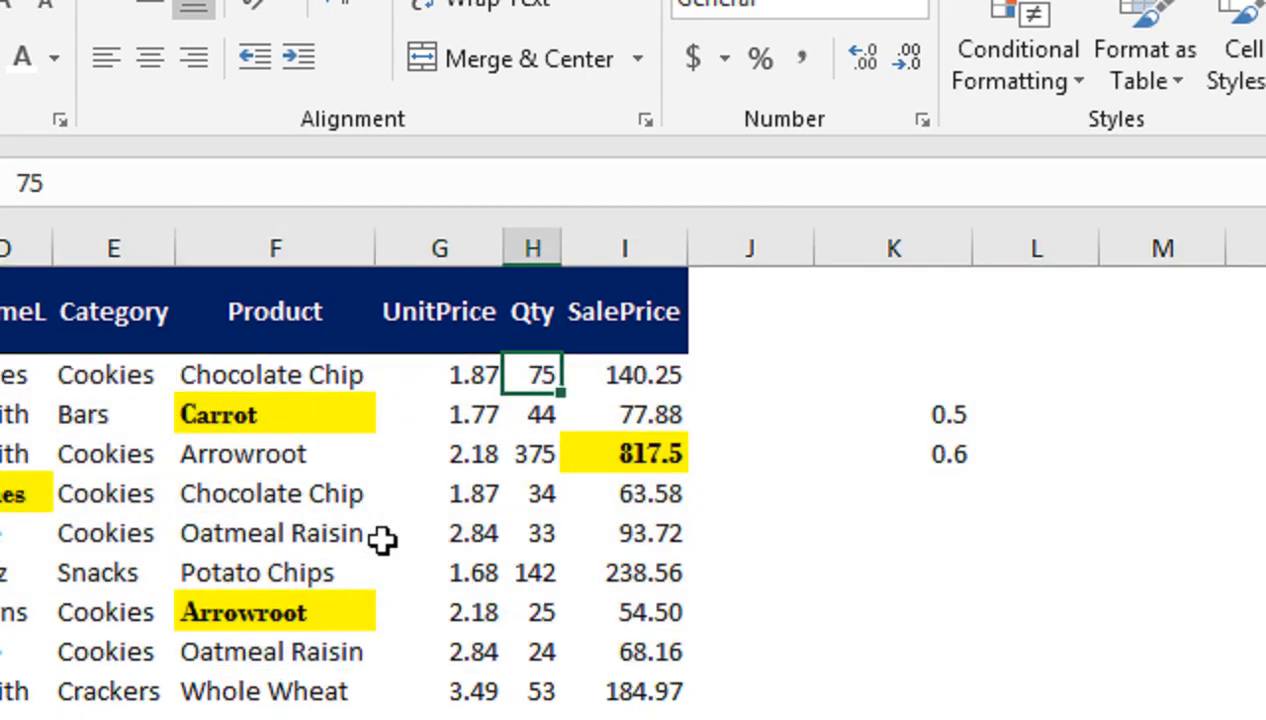
{"action": "key", "text": "ctrl+space"}
{"action": "key", "text": "ctrl+space"}
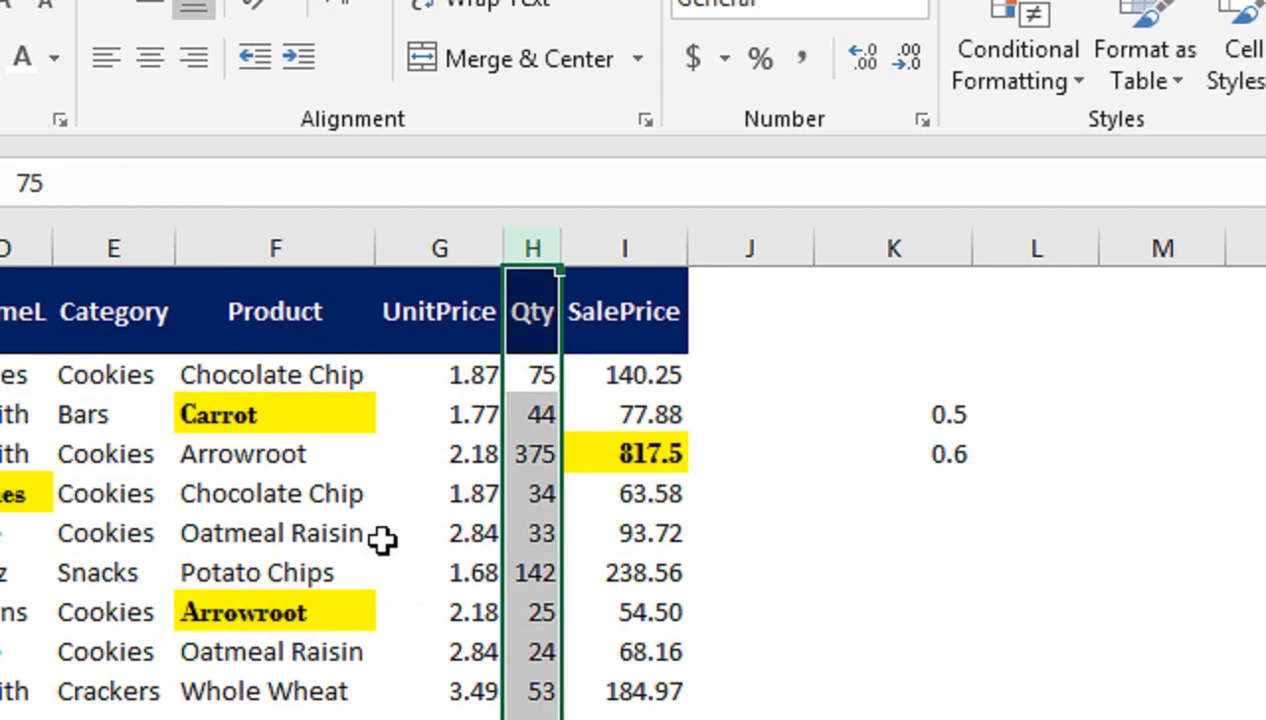
{"action": "key", "text": "shift+Left"}
{"action": "key", "text": "shift+Left"}
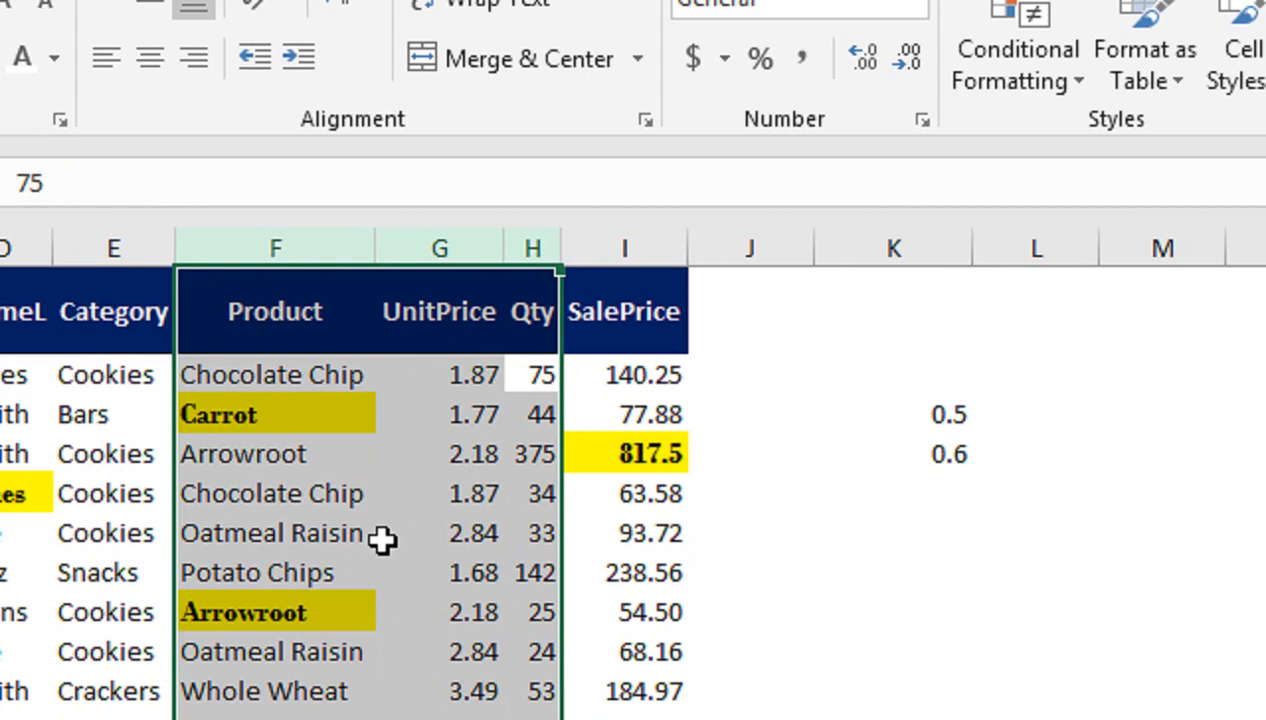
- Switch the whole-column selection to Qty and SalePrice, and change it back to UnitPrice and Qty
{"action": "key", "text": "shift+Right"}
{"action": "key", "text": "shift+Right"}
{"action": "key", "text": "shift+Right"}
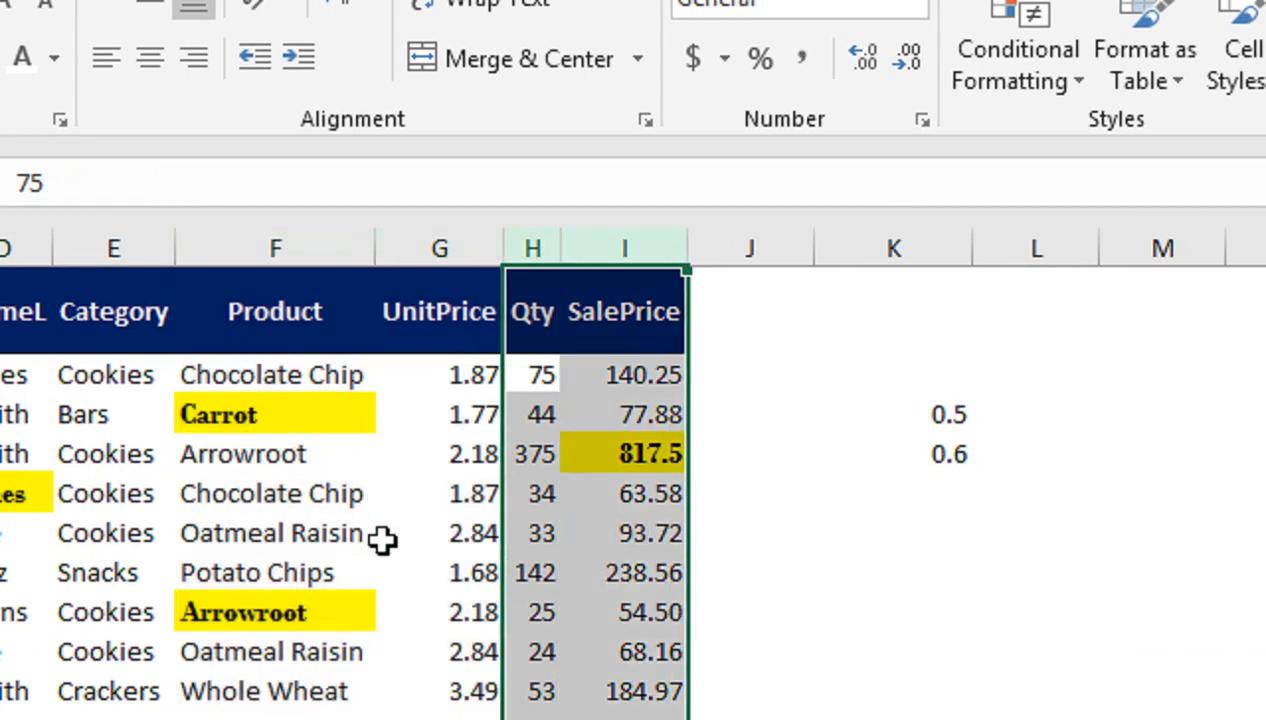
{"action": "key", "text": "shift+Left"}
{"action": "key", "text": "shift+Left"}
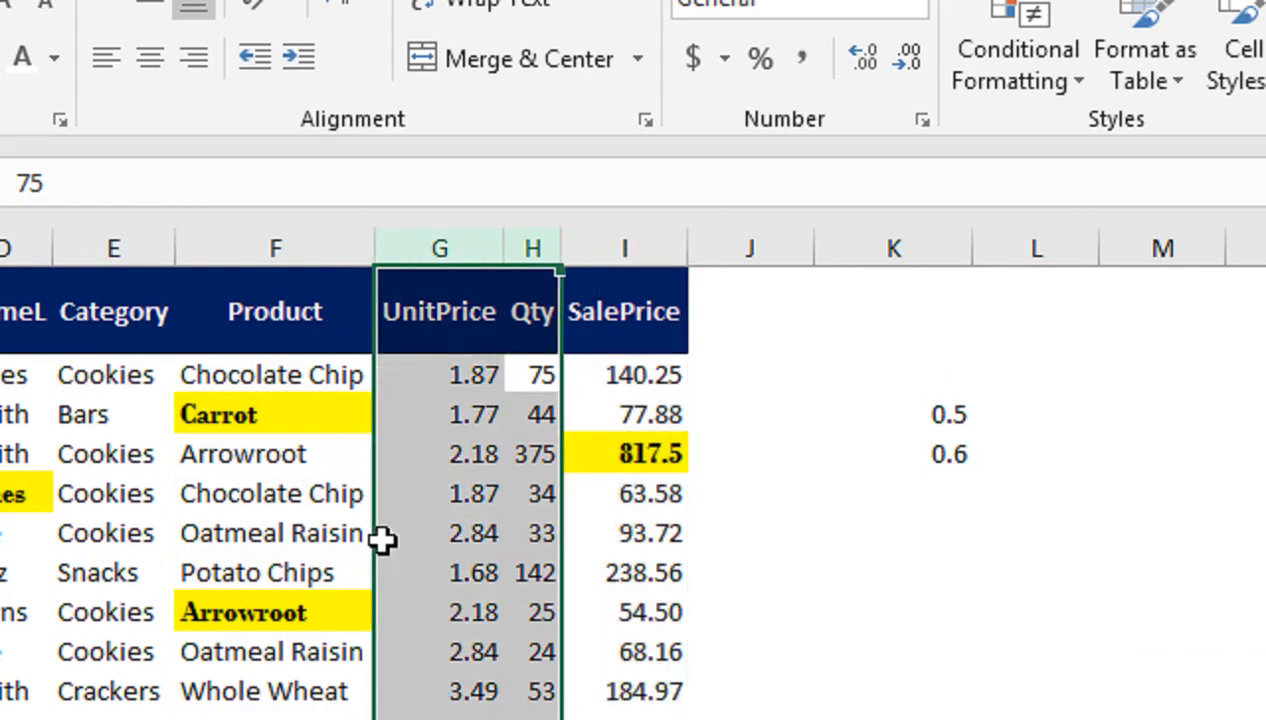
- Extend the selection to the Category through Qty columns, delete them, and undo the deletion
{"action": "key", "text": "shift+Left"}
{"action": "key", "text": "shift+Right"}
{"action": "key", "text": "shift+Right"}
{"action": "key", "text": "shift+Right"}
{"action": "key", "text": "shift+Left"}
{"action": "key", "text": "shift+Left"}
{"action": "key", "text": "shift+Left"}
{"action": "key", "text": "shift+Left"}
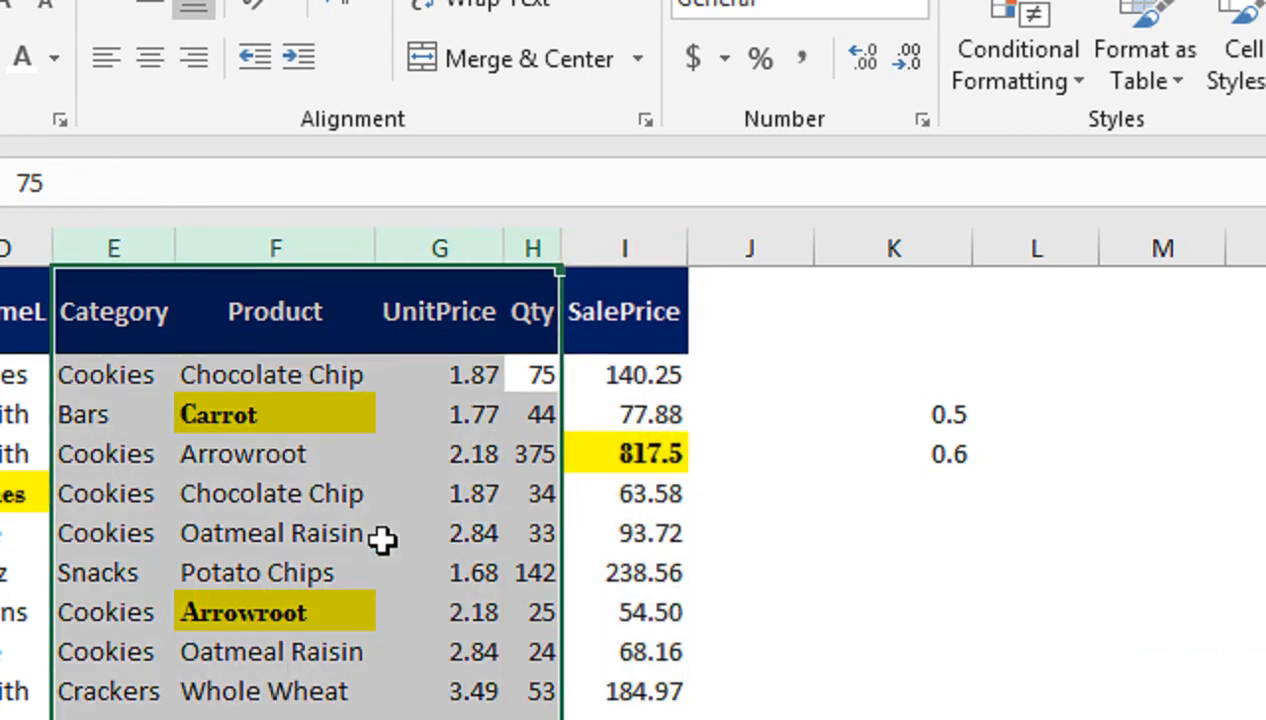
{"action": "key", "text": "ctrl+minus"}
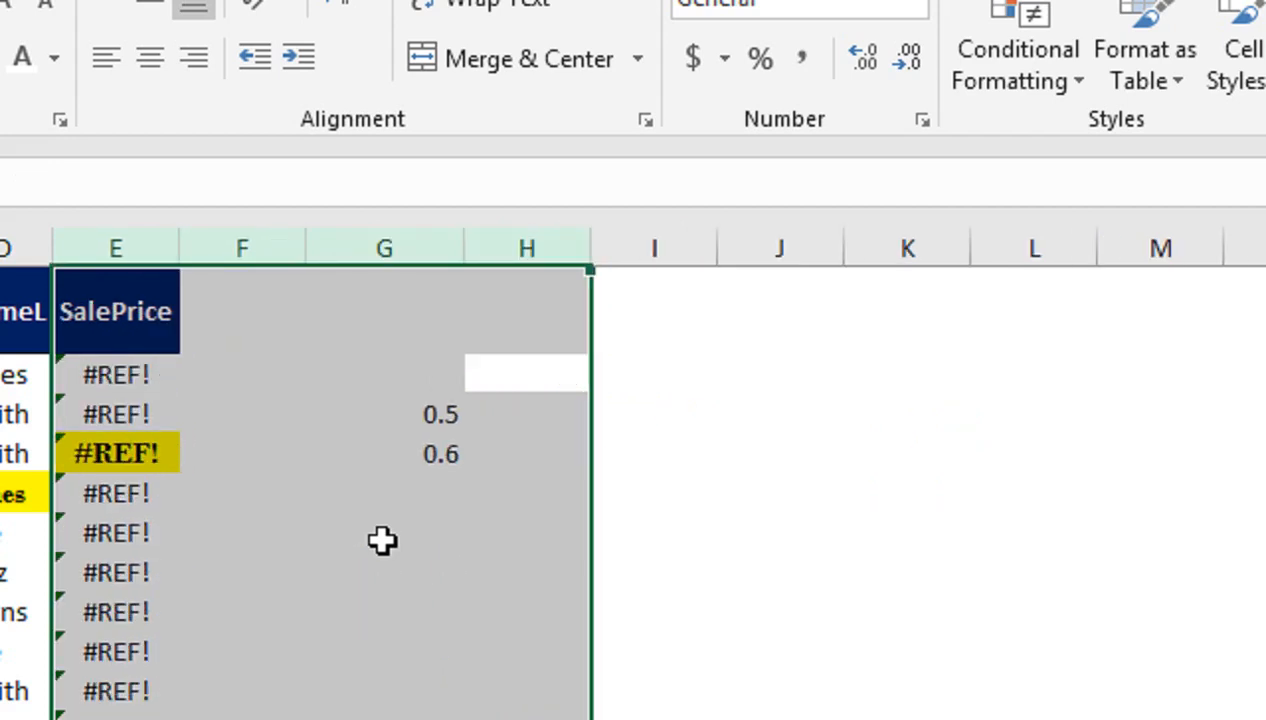
{"action": "key", "text": "ctrl+z"}
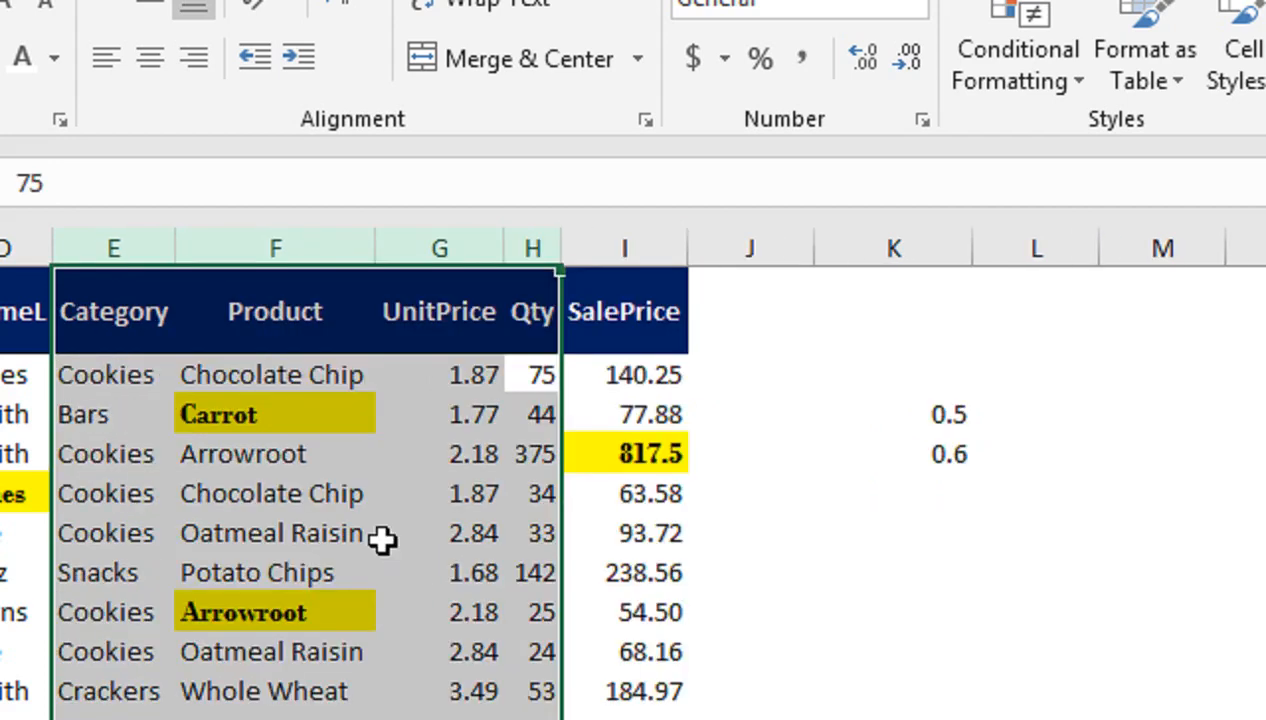
- Insert four blank columns before the Category column and undo the insertion
{"action": "key", "text": "ctrl+plus"}
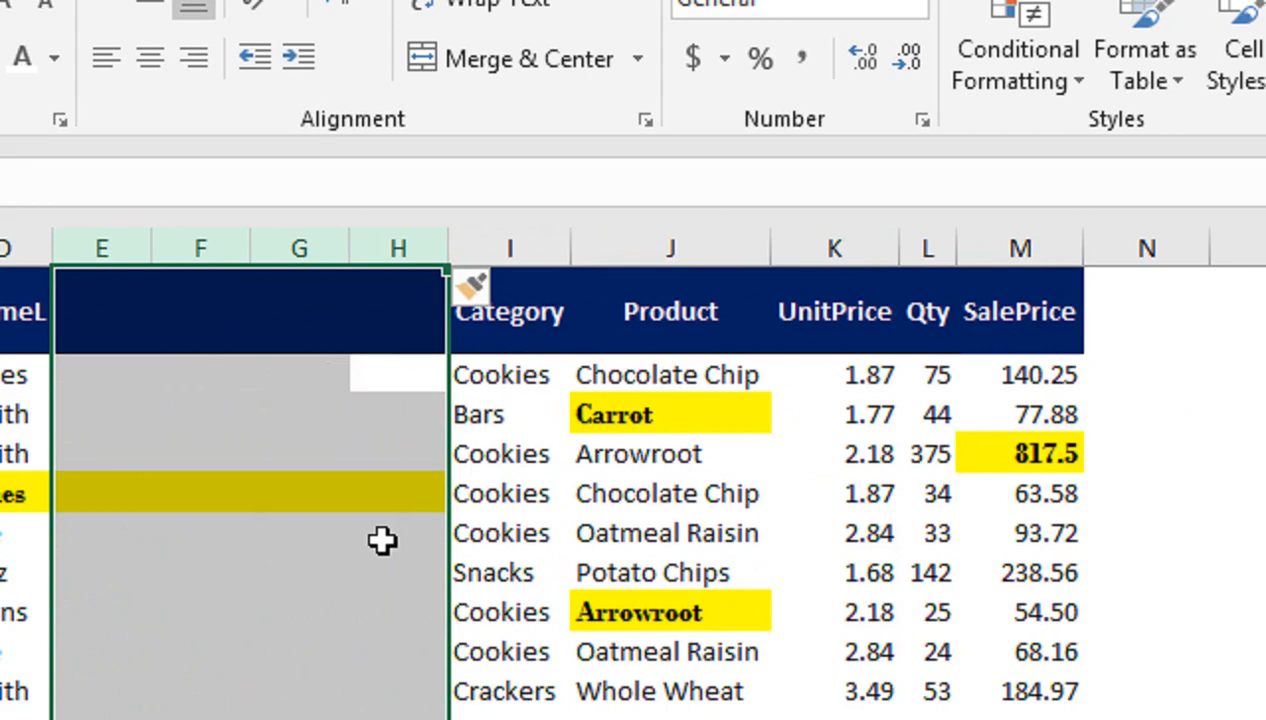
{"action": "key", "text": "ctrl+z"}
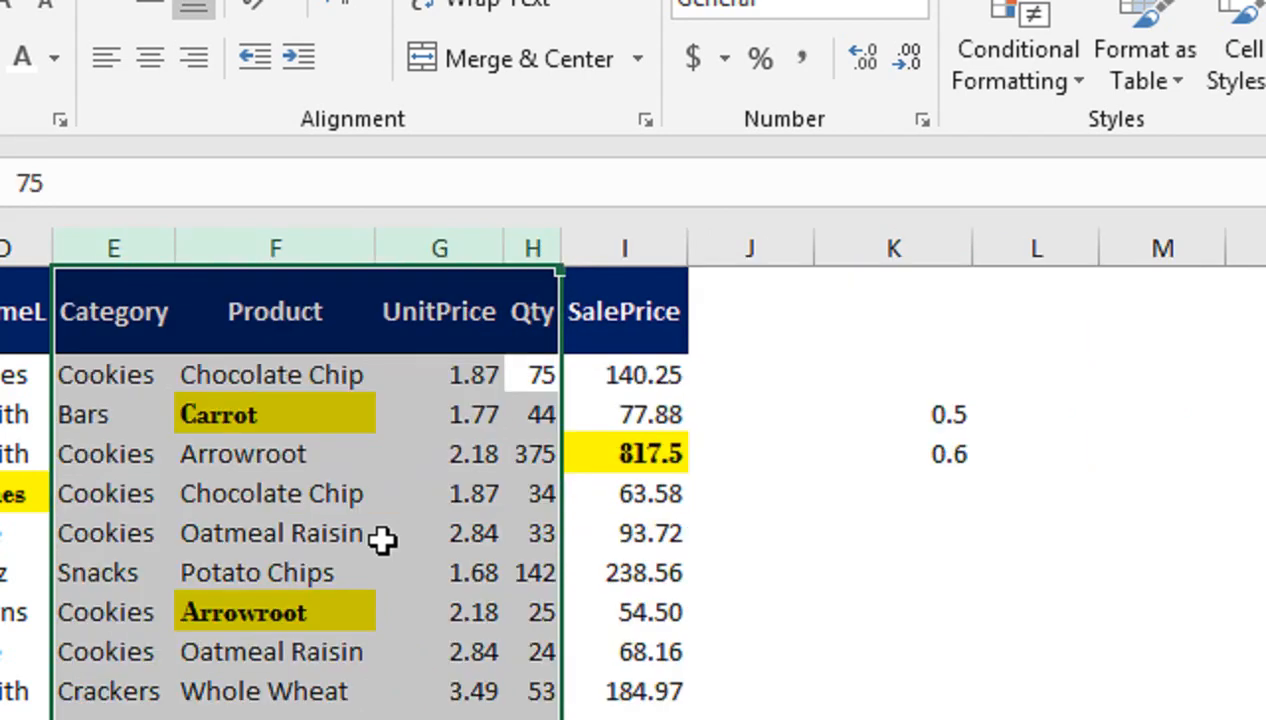
- Enter the filler texts sdfasdfadfadfs, asdfas and sdfasdfadfadfs in cells L2, L3 and L4
{"action": "key", "text": "Right"}
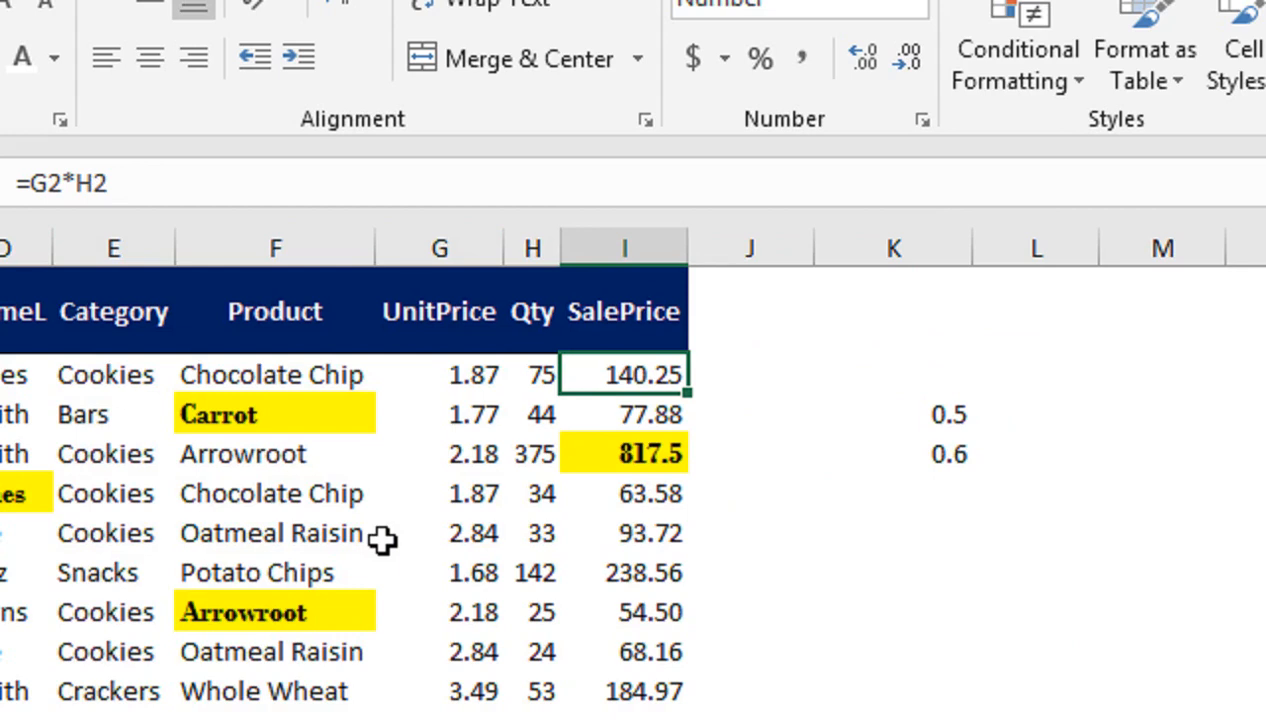
{"action": "key", "text": "Right"}
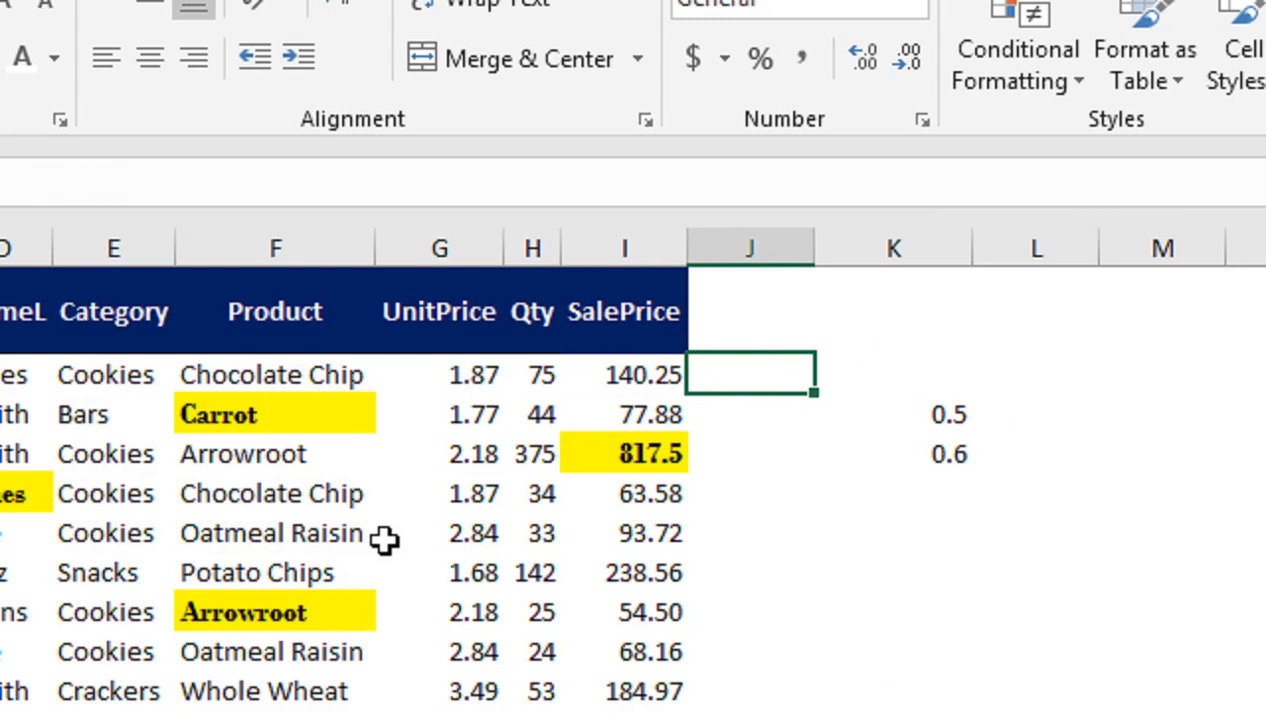
{"action": "key", "text": "Right"}
{"action": "key", "text": "Right"}
{"action": "key", "text": "Right"}
{"action": "key", "text": "Left"}
{"action": "type", "text": "sdfasdf"}
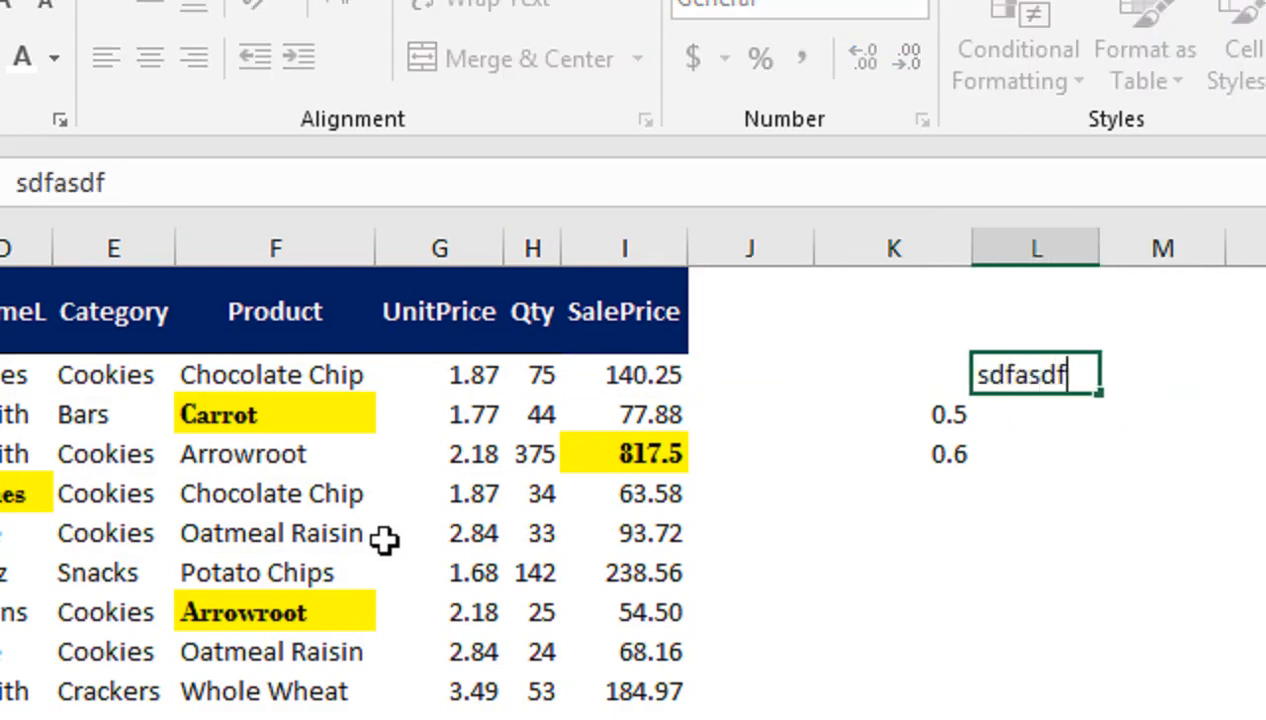
{"action": "type", "text": "adfadfs"}
{"action": "key", "text": "Return"}
{"action": "type", "text": "asdfas"}
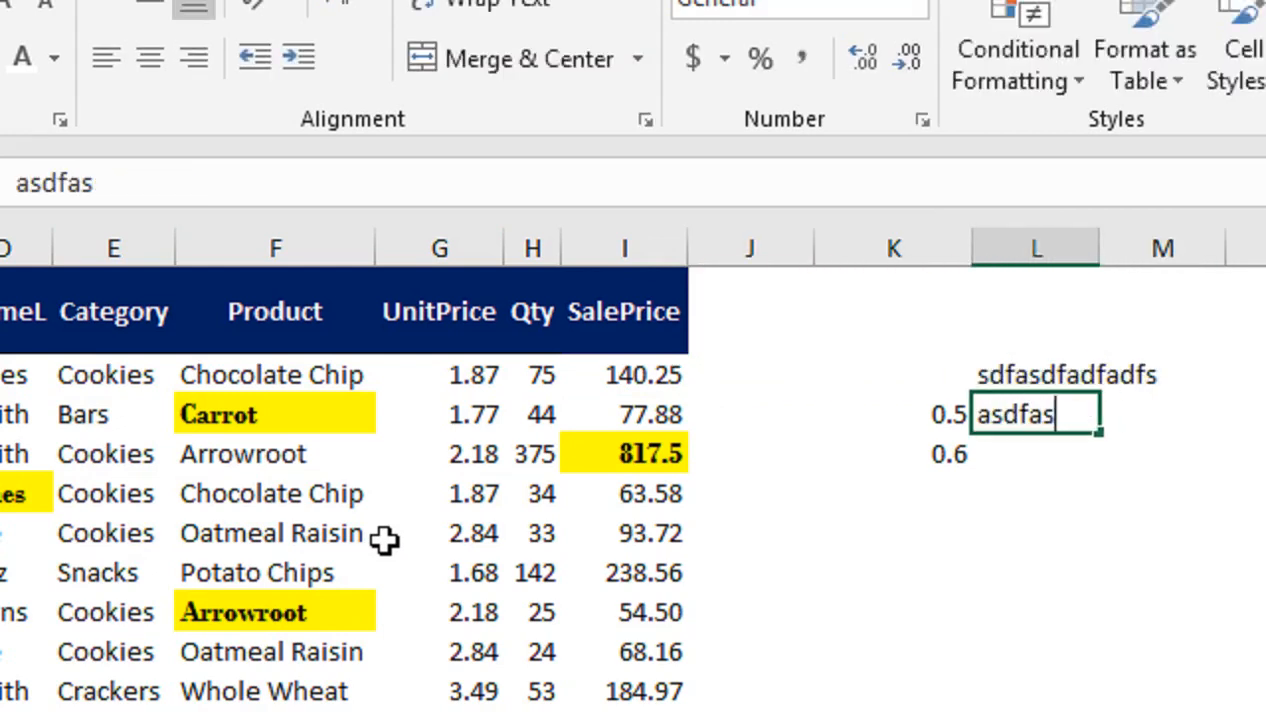
{"action": "key", "text": "Return"}
{"action": "type", "text": "sdfasdf"}
{"action": "key", "text": "Return"}
- Change L2 to asdfas and enter a long run of the letter a in L1, wider than the column
{"action": "key", "text": "Up"}
{"action": "key", "text": "Up"}
{"action": "key", "text": "Up"}
{"action": "key", "text": "Up"}
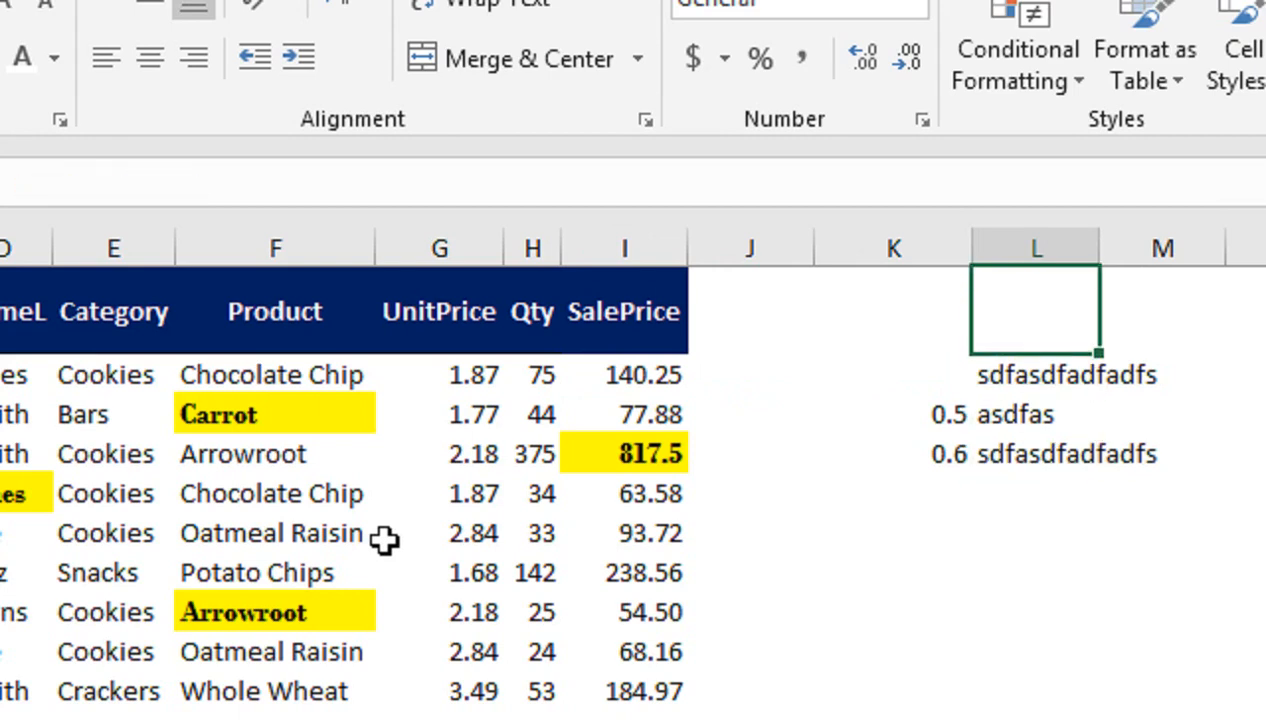
{"action": "key", "text": "Down"}
{"action": "type", "text": "a"}
{"action": "key", "text": "Up"}
{"action": "type", "text": "a"}
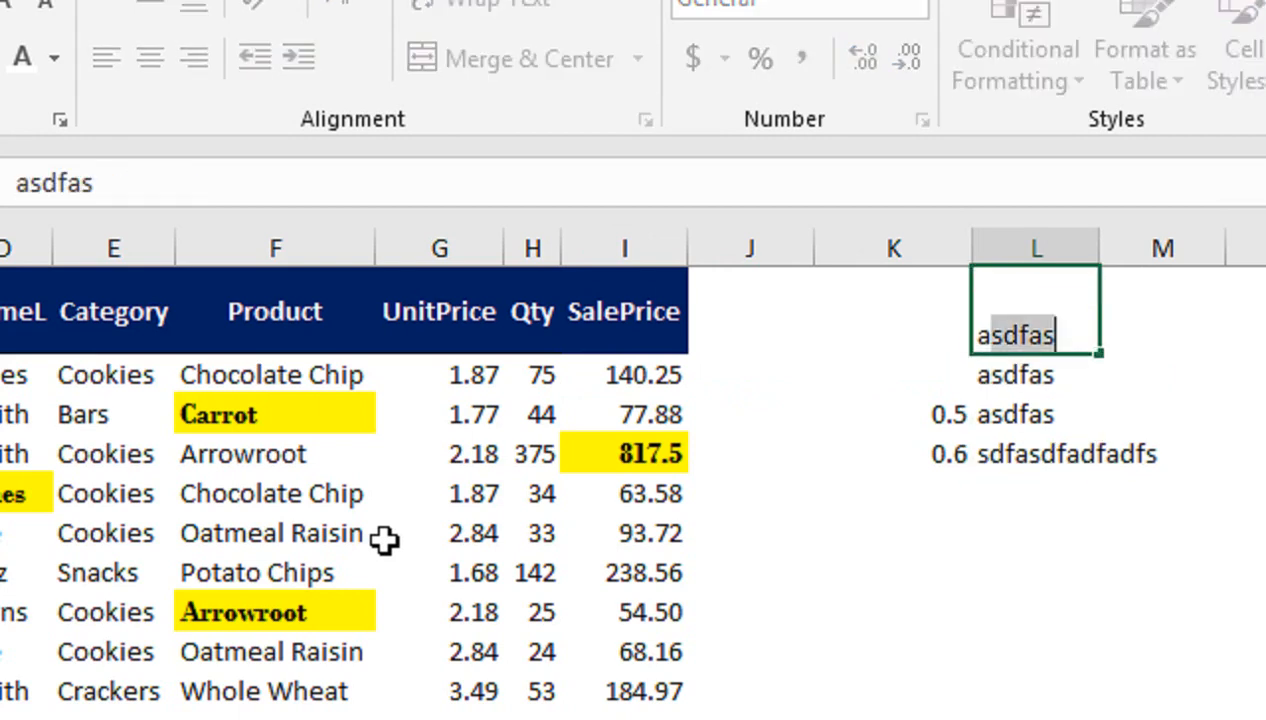
{"action": "type", "text": "aaaaaaaaaaaa"}
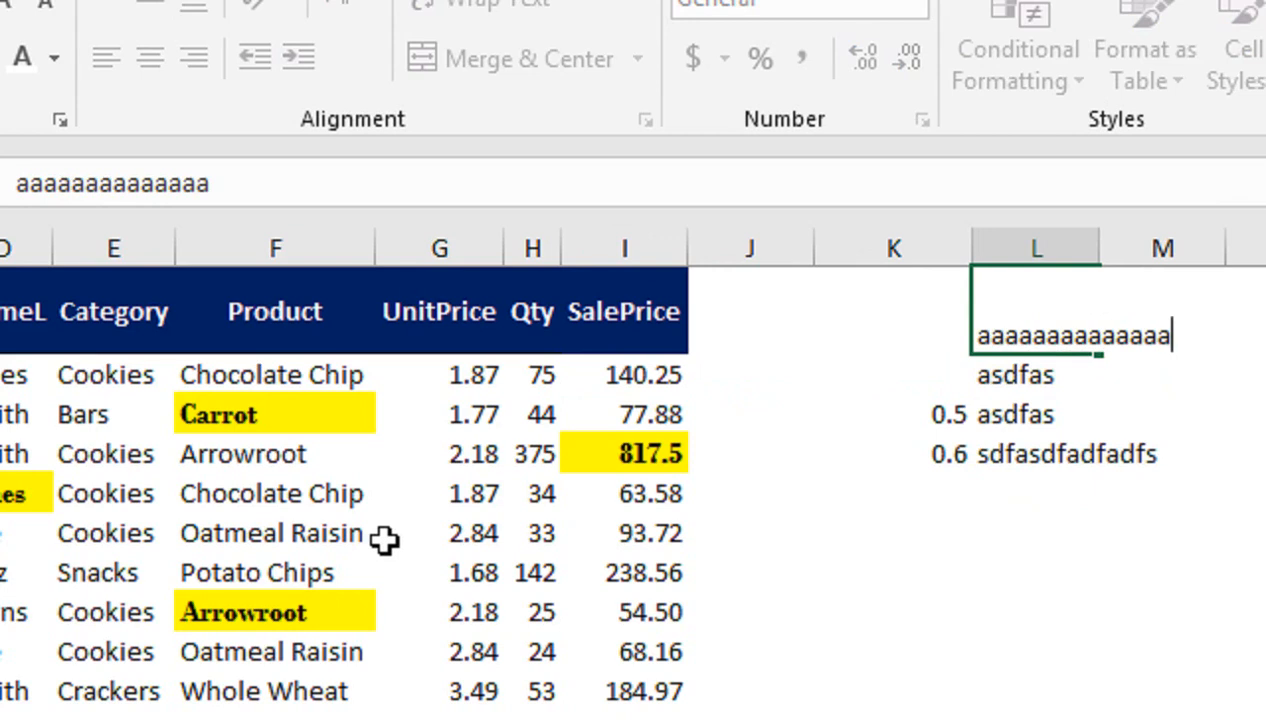
{"action": "type", "text": "a"}
{"action": "key", "text": "Return"}
{"action": "key", "text": "Up"}
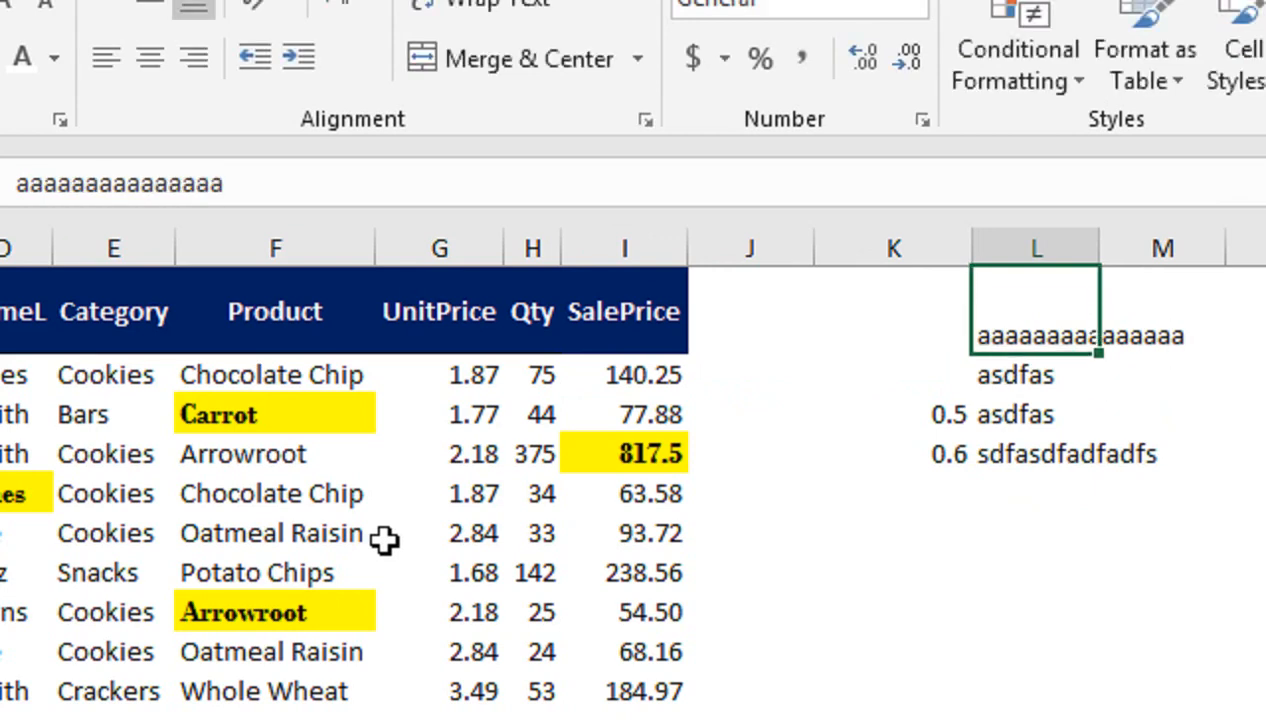
{"action": "key", "text": "Down"}
{"action": "key", "text": "Down"}
{"action": "key", "text": "Down"}
{"action": "key", "text": "Up"}
{"action": "key", "text": "Up"}
{"action": "key", "text": "Up"}
{"action": "type", "text": "oca"}
{"action": "key", "text": "Return"}
{"action": "key", "text": "Return"}
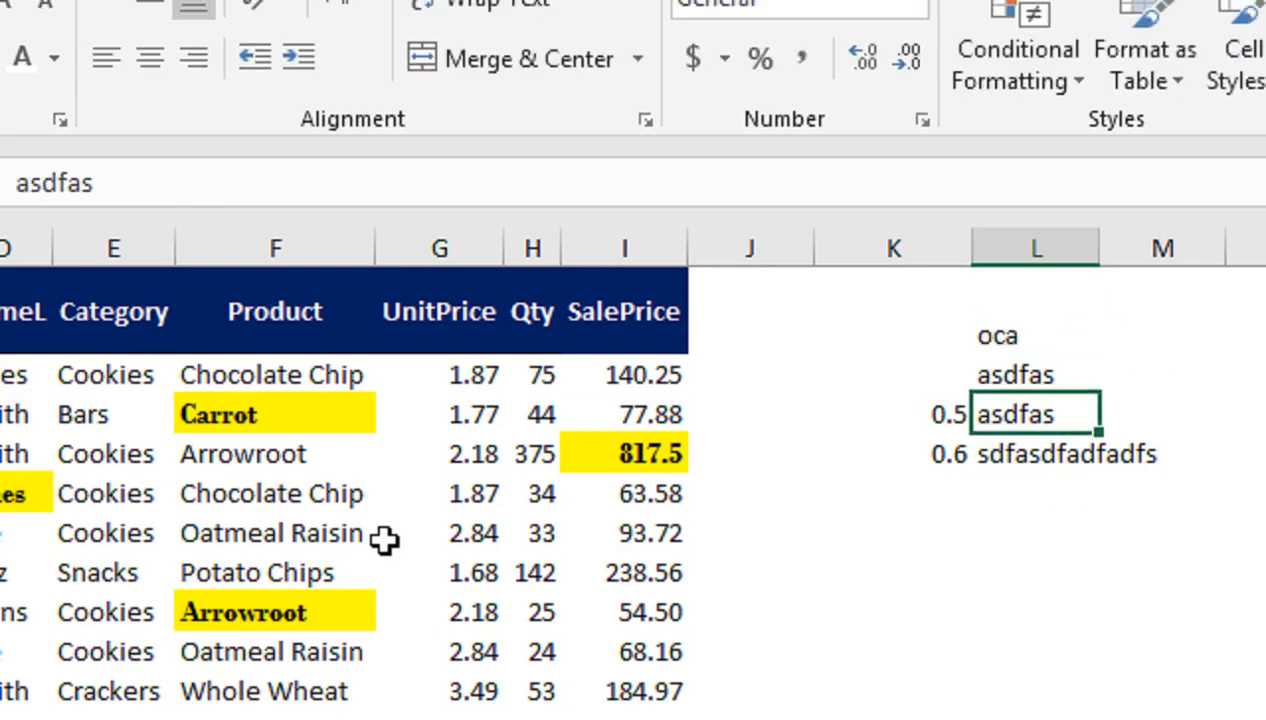
{"action": "key", "text": "ctrl+z"}
- AutoFit the width of column L to the long text in L1
{"action": "key", "text": "alt+o"}
{"action": "key", "text": "c"}
{"action": "key", "text": "a"}
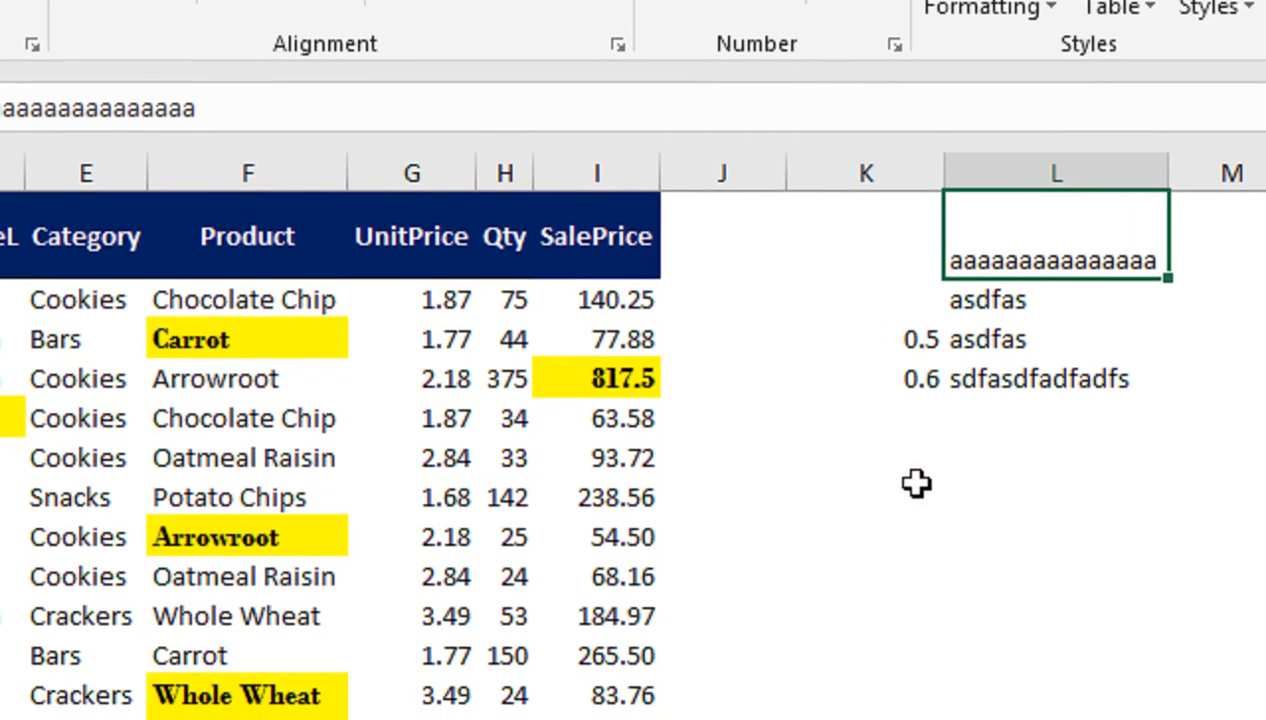
- Enter the shortcut note "alt + o + c + a" in cell K7
{"action": "left_click", "coordinate": [918, 556]}
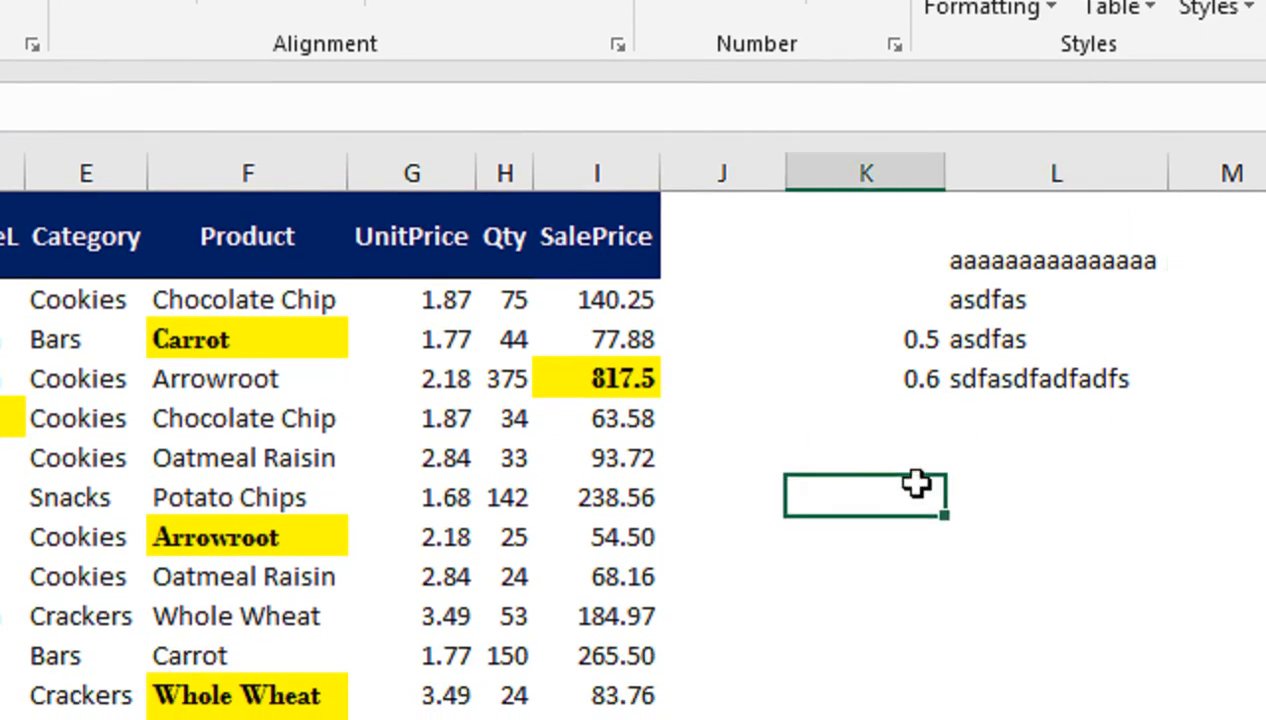
{"action": "type", "text": "alt +"}
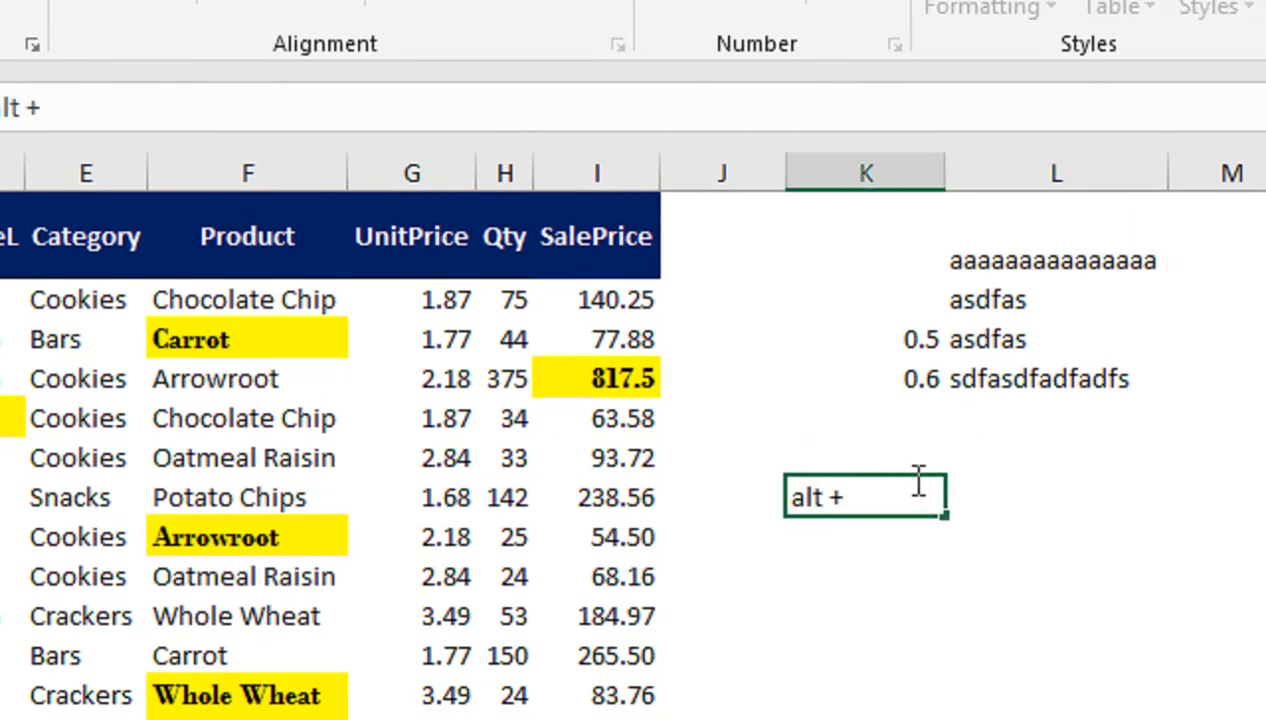
{"action": "type", "text": " o _"}
{"action": "key", "text": "BackSpace"}
{"action": "type", "text": "+ c + a"}
{"action": "key", "text": "BackSpace"}
{"action": "key", "text": "BackSpace"}
{"action": "key", "text": "BackSpace"}
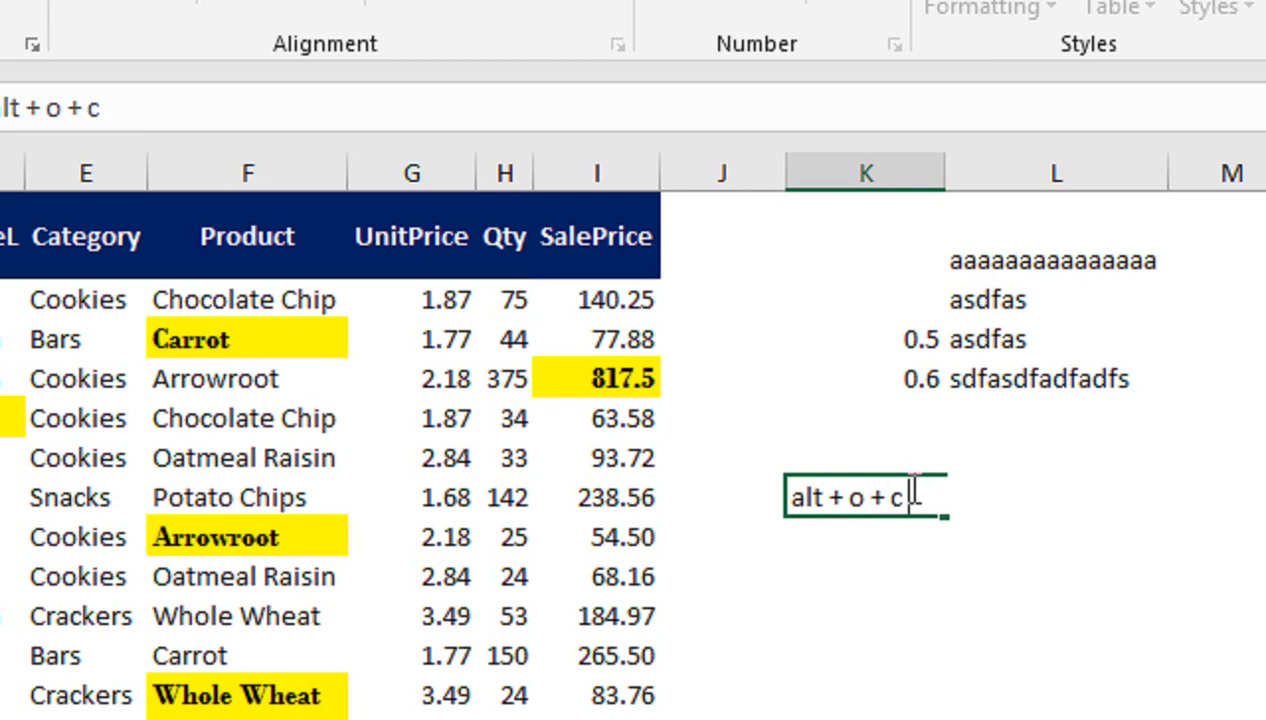
{"action": "key", "text": "BackSpace"}
{"action": "type", "text": "+"}
{"action": "key", "text": "BackSpace"}
{"action": "type", "text": "c +"}
{"action": "key", "text": "BackSpace"}
{"action": "key", "text": "BackSpace"}
{"action": "type", "text": "+"}
{"action": "key", "text": "BackSpace"}
{"action": "key", "text": "BackSpace"}
{"action": "type", "text": "+ a"}
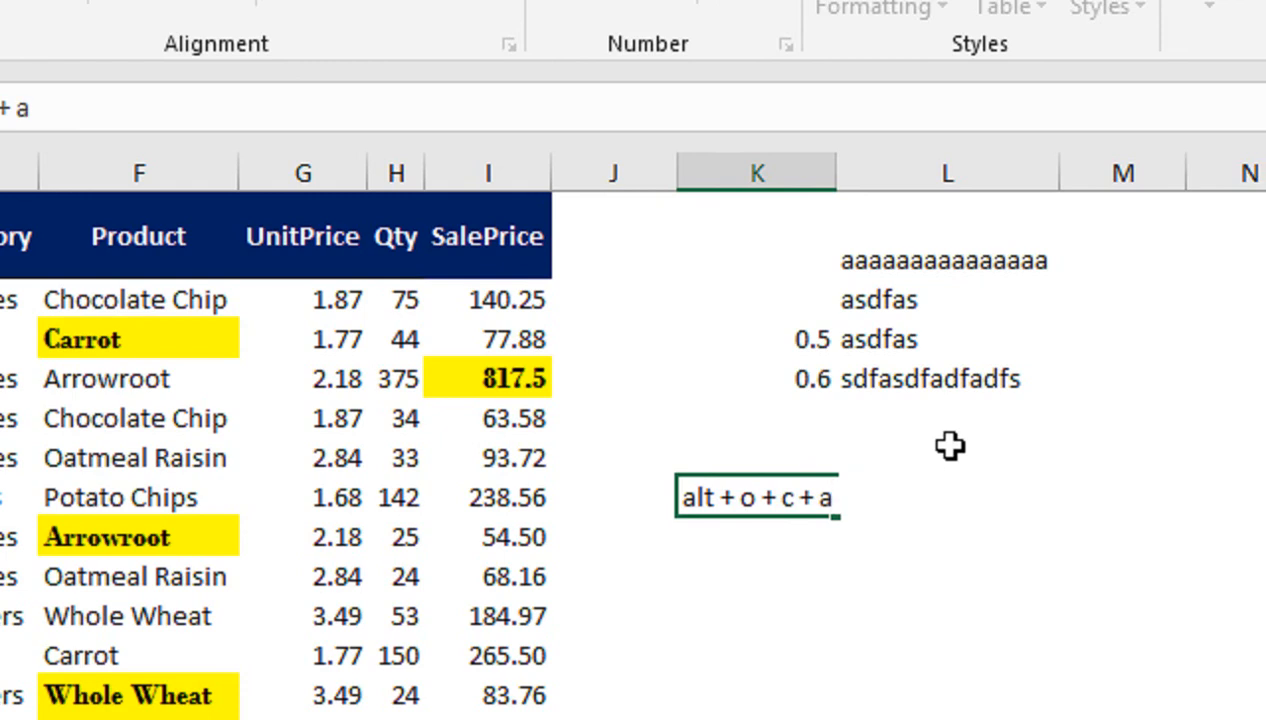
{"action": "key", "text": "Return"}
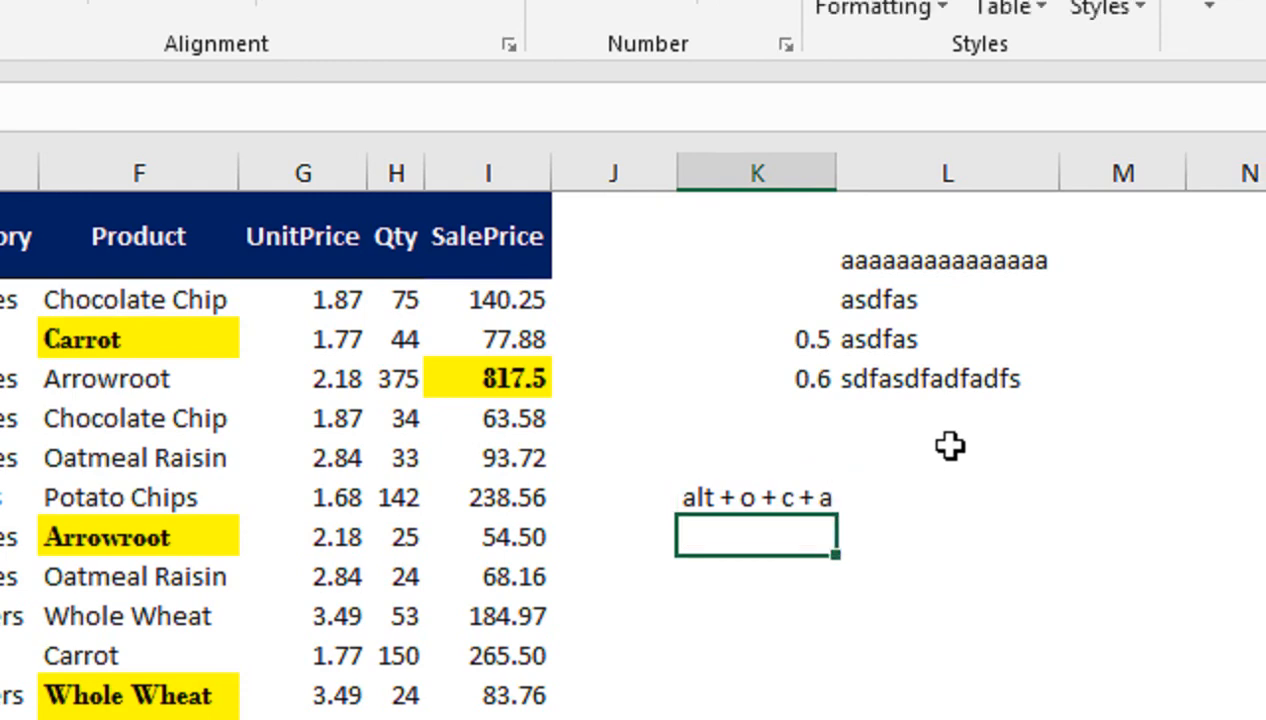
- Enter a long run of the letter a in M3 and AutoFit the width of column M
{"action": "left_click", "coordinate": [1071, 340]}
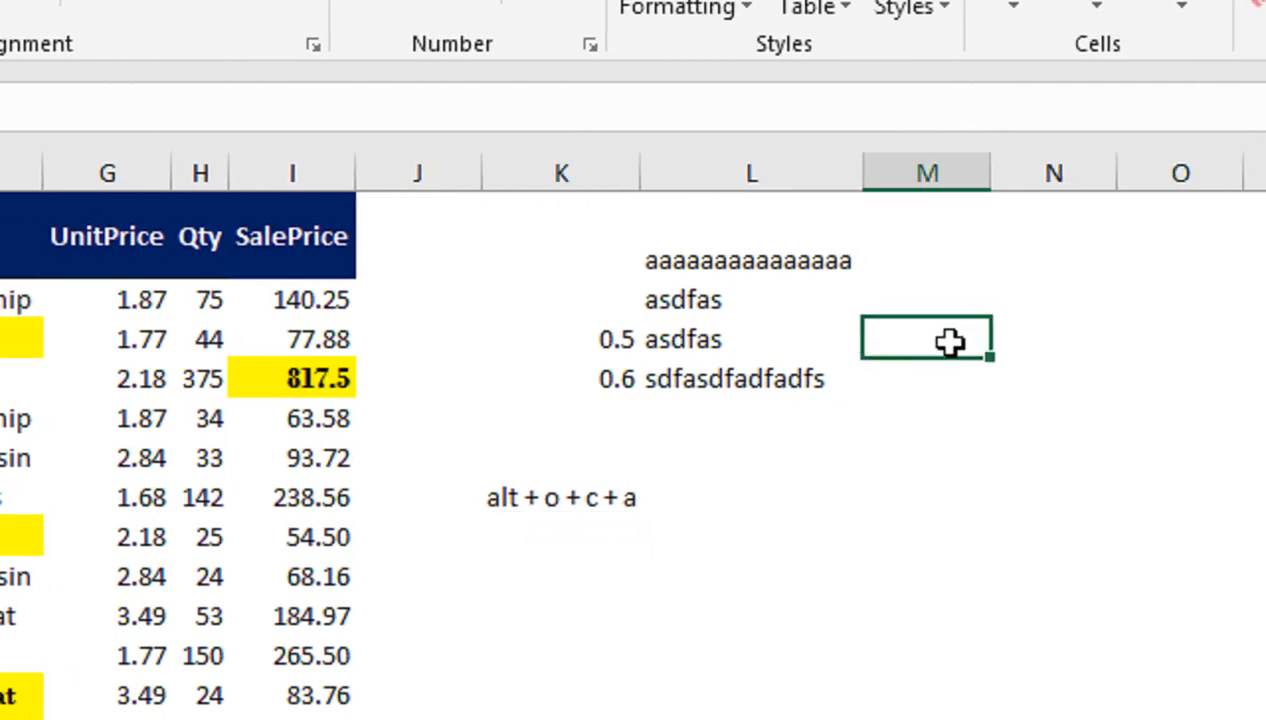
{"action": "type", "text": "aaaaaaaaaaaa"}
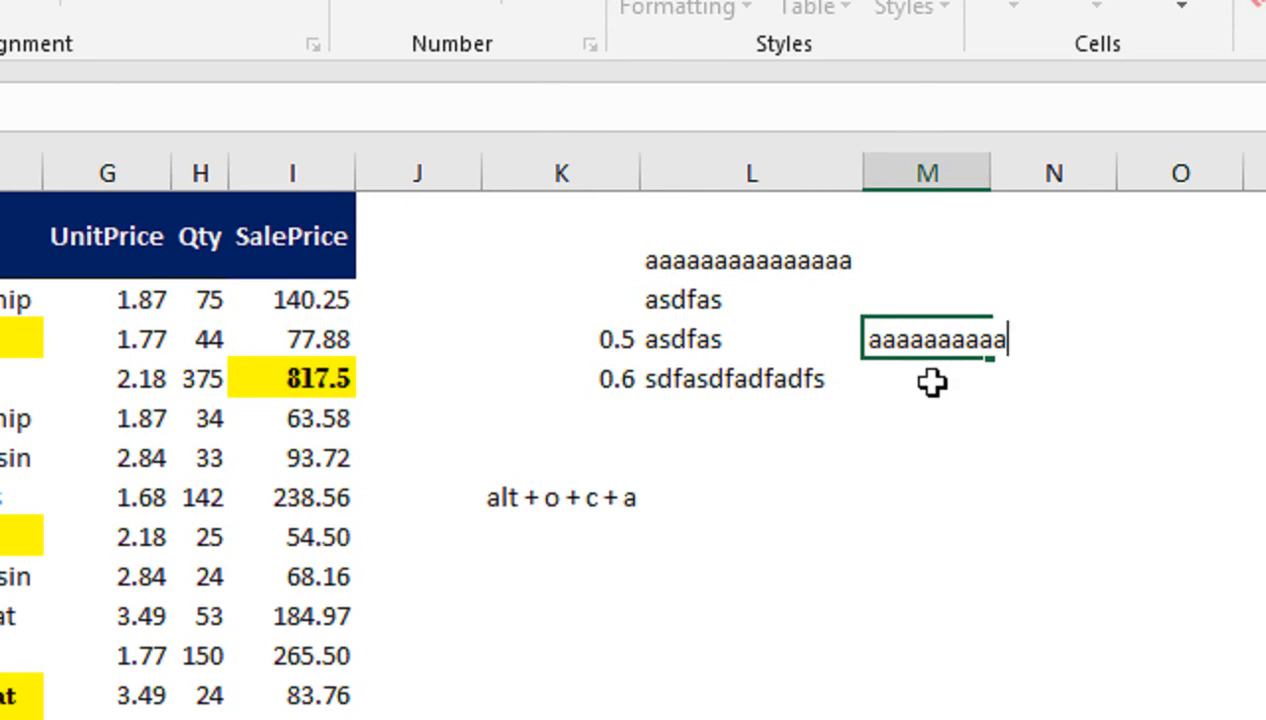
{"action": "key", "text": "Return"}
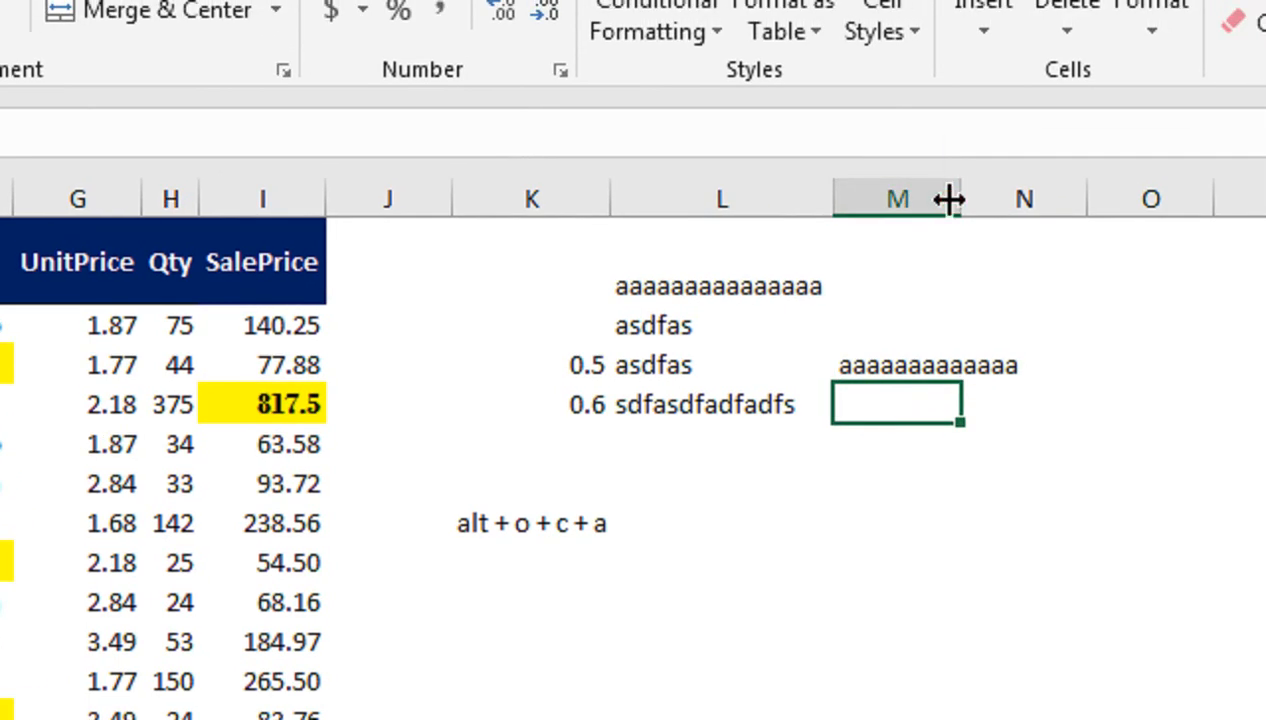
{"action": "double_click", "coordinate": [990, 173]}
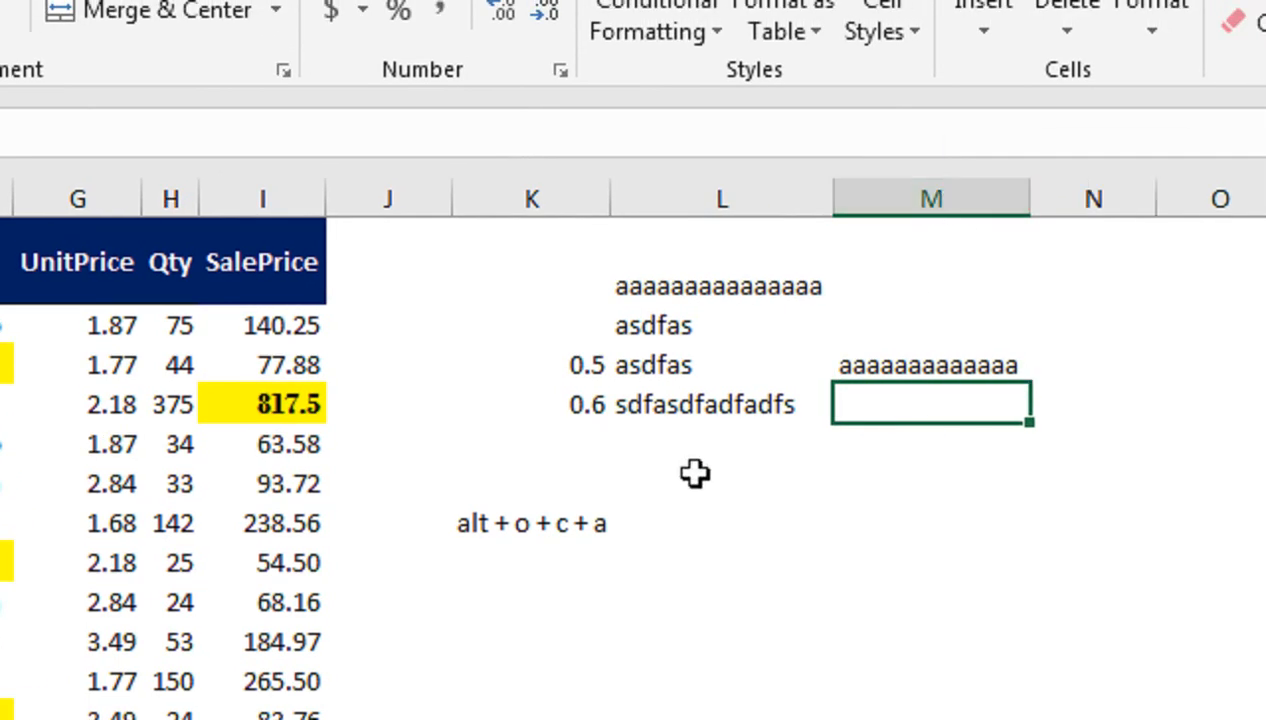
- Clear the sample entries in K1:M4 and the shortcut note in K7
{"action": "left_click_drag", "start_coordinate": [590, 287], "coordinate": [842, 389]}
{"action": "key", "text": "Delete"}
{"action": "key", "text": "Down"}
{"action": "key", "text": "Down"}
{"action": "key", "text": "Down"}
{"action": "key", "text": "Down"}
{"action": "key", "text": "Delete"}
- Move to the SalePrice cell I7 and select the whole data table
{"action": "key", "text": "Left"}
{"action": "key", "text": "Left"}
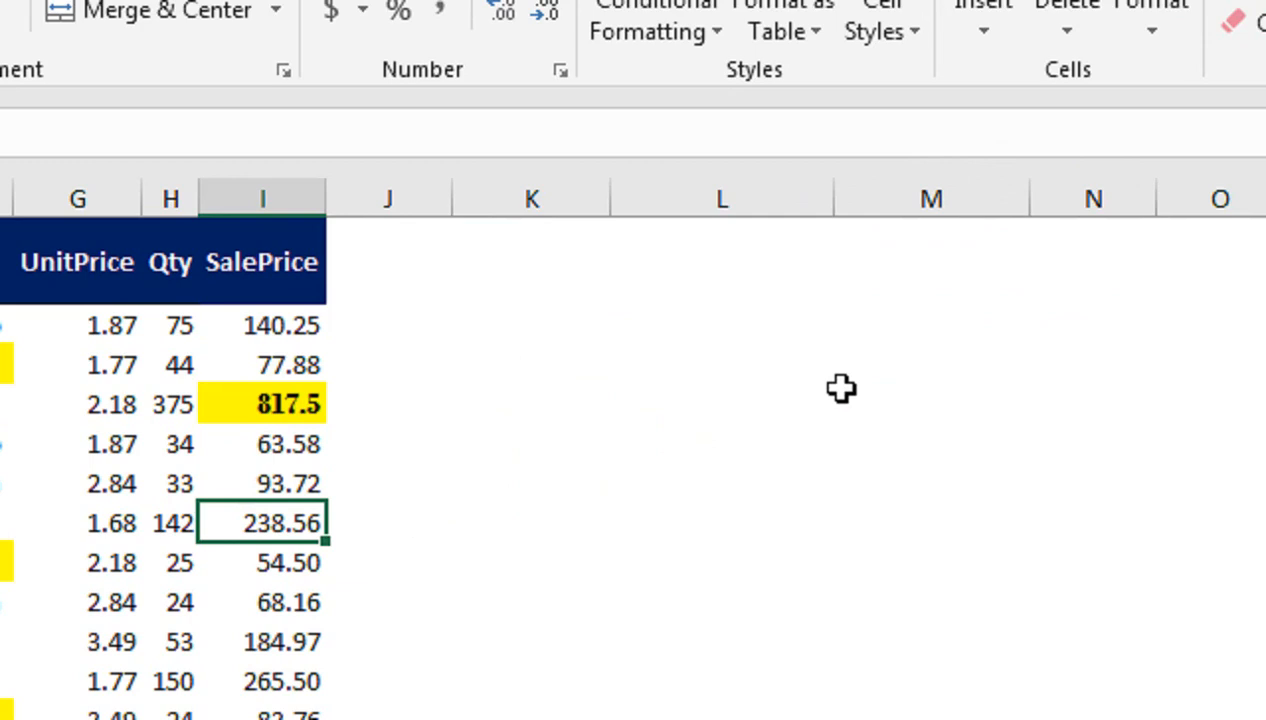
{"action": "key", "text": "ctrl+a"}
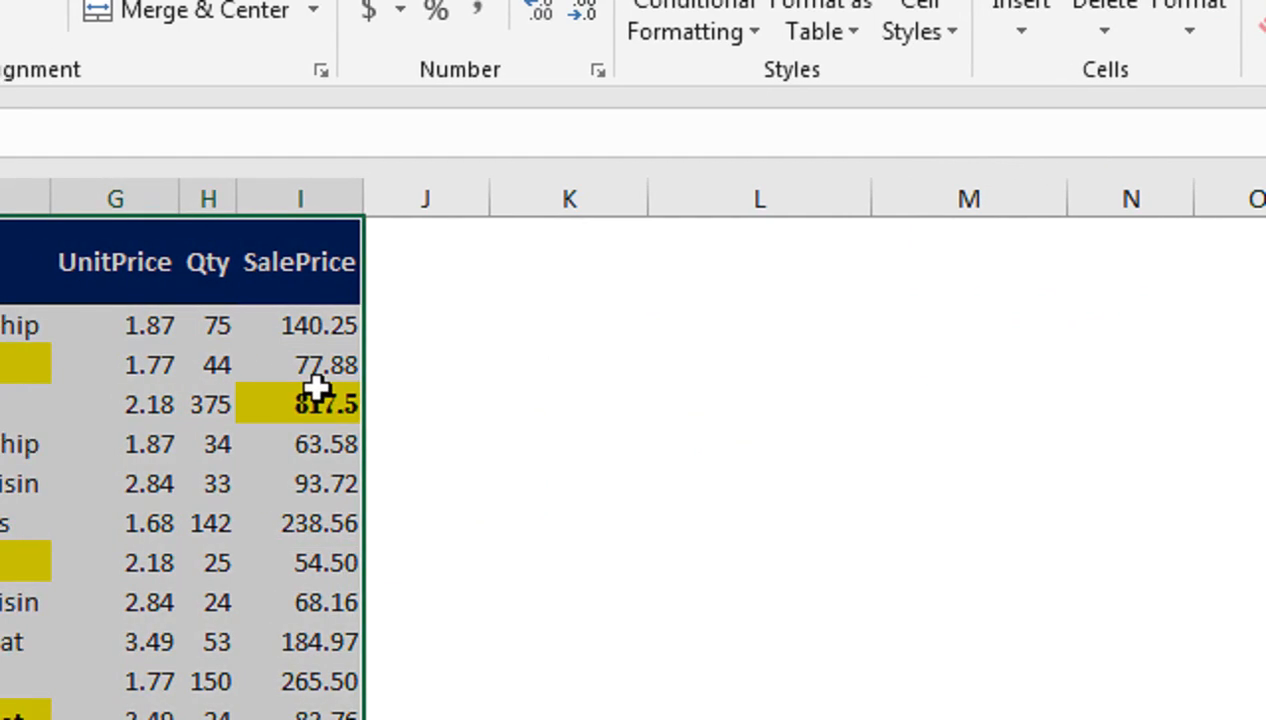
- Apply the List 3 AutoFormat style to the whole FoodSales data table
{"action": "left_click", "coordinate": [319, 395]}
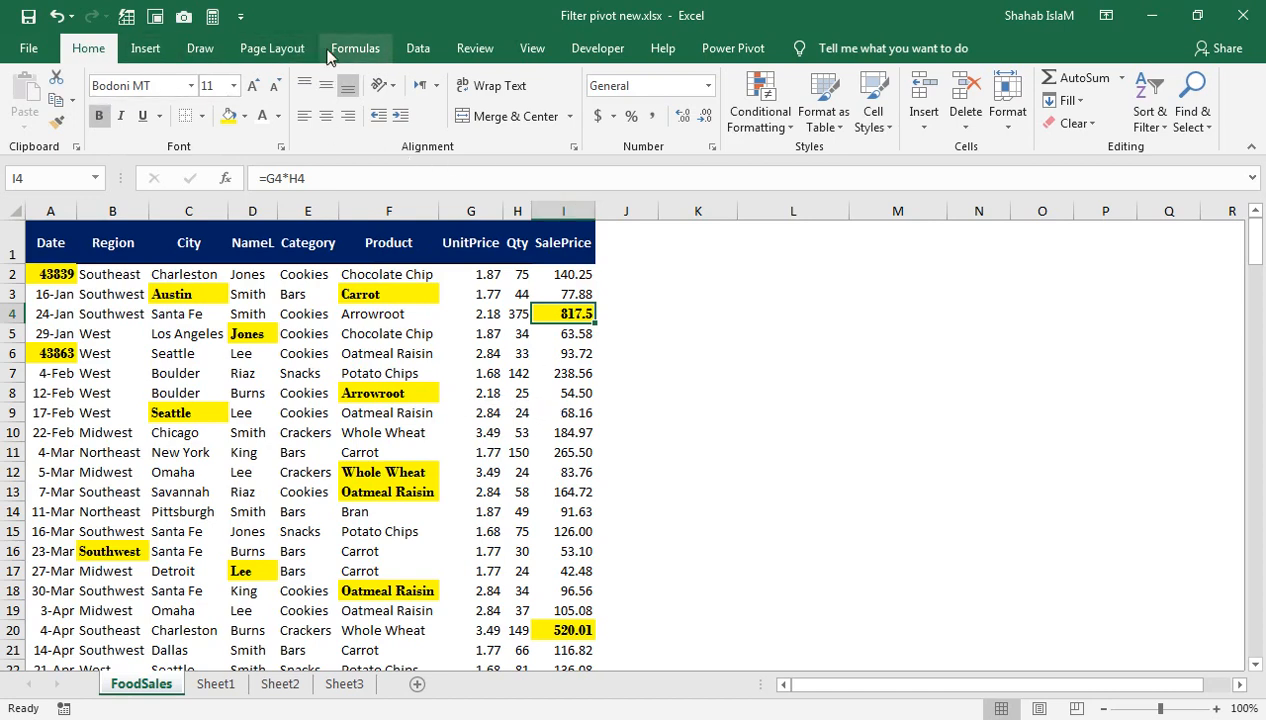
{"action": "key", "text": "alt+o"}
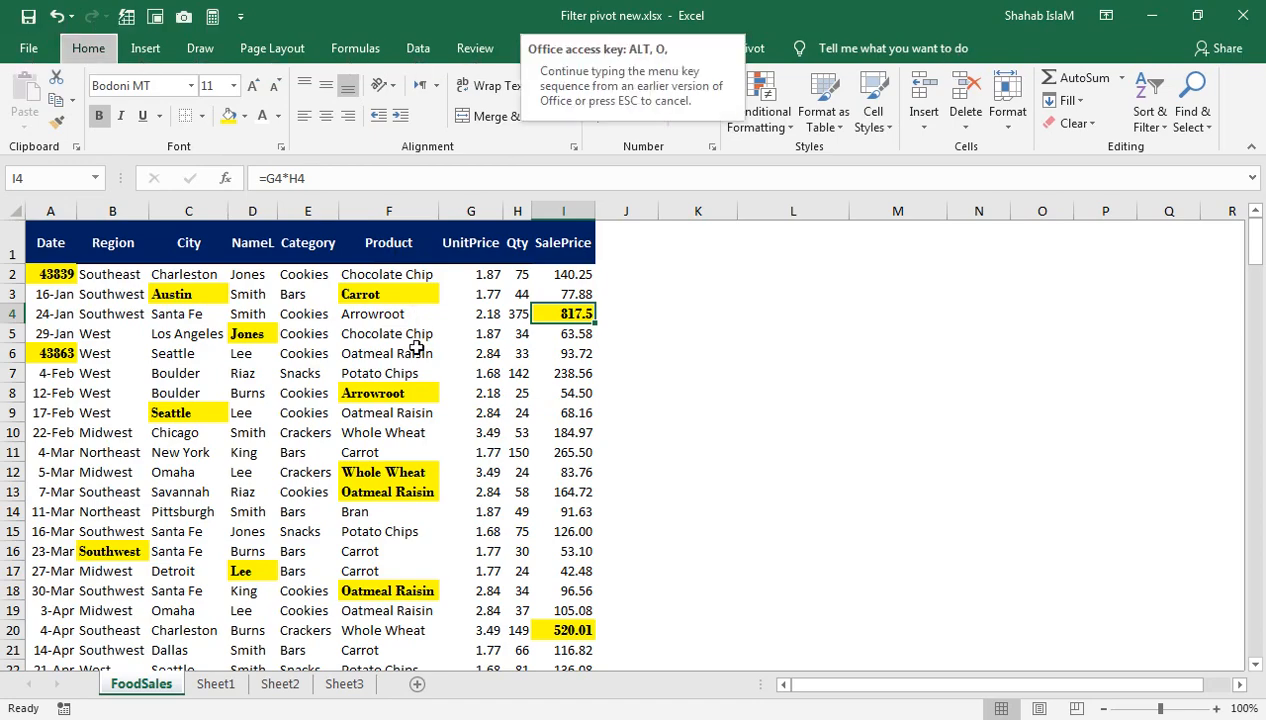
{"action": "key", "text": "a"}
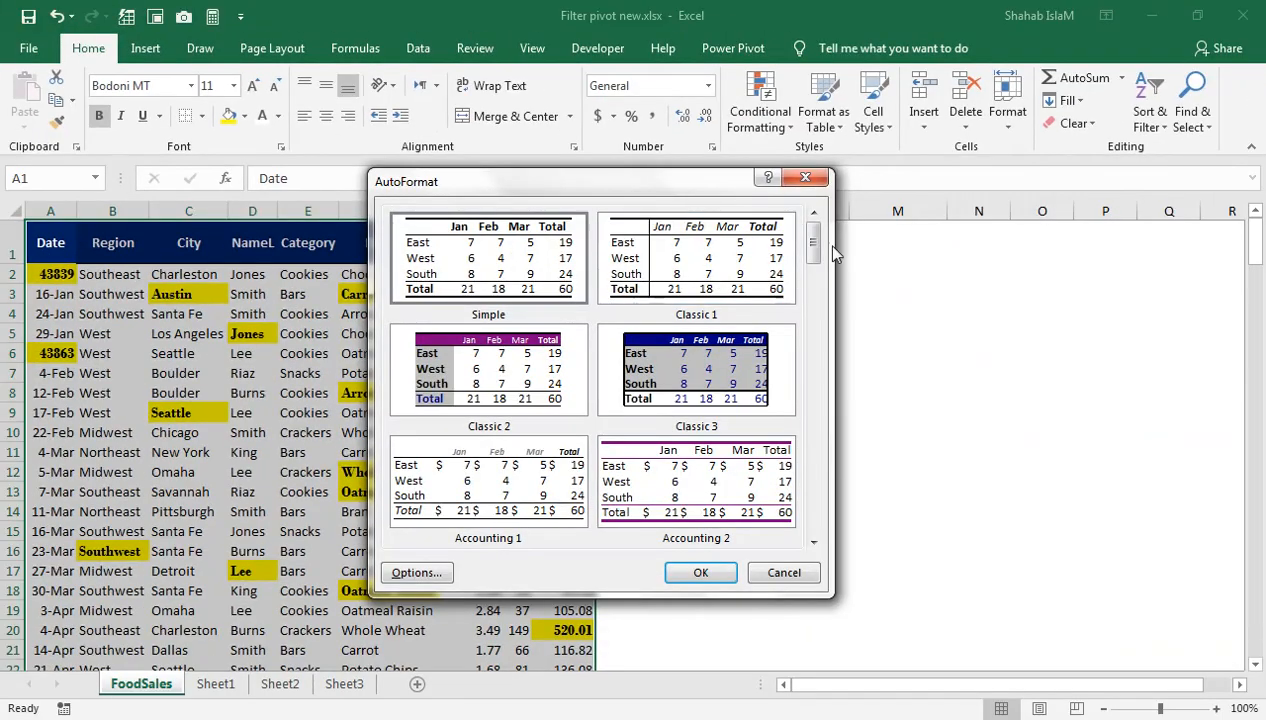
{"action": "left_click_drag", "start_coordinate": [814, 246], "coordinate": [813, 424]}
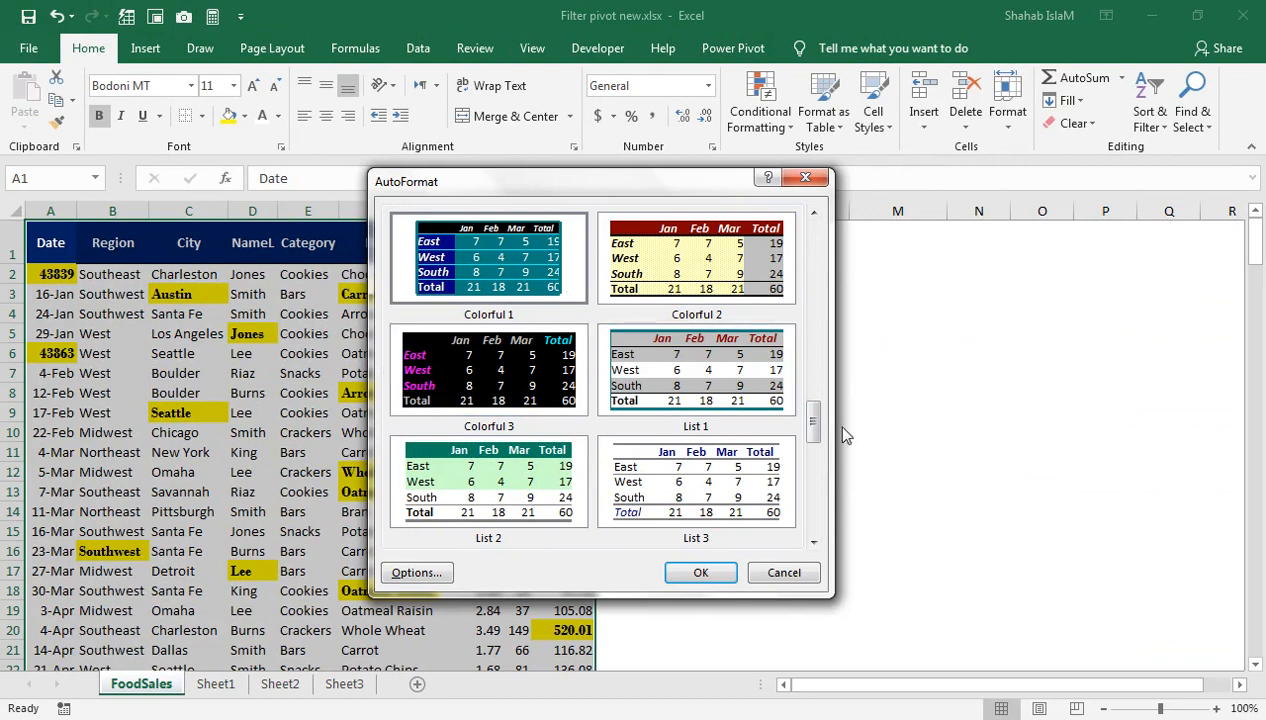
{"action": "left_click_drag", "start_coordinate": [815, 412], "coordinate": [813, 443]}
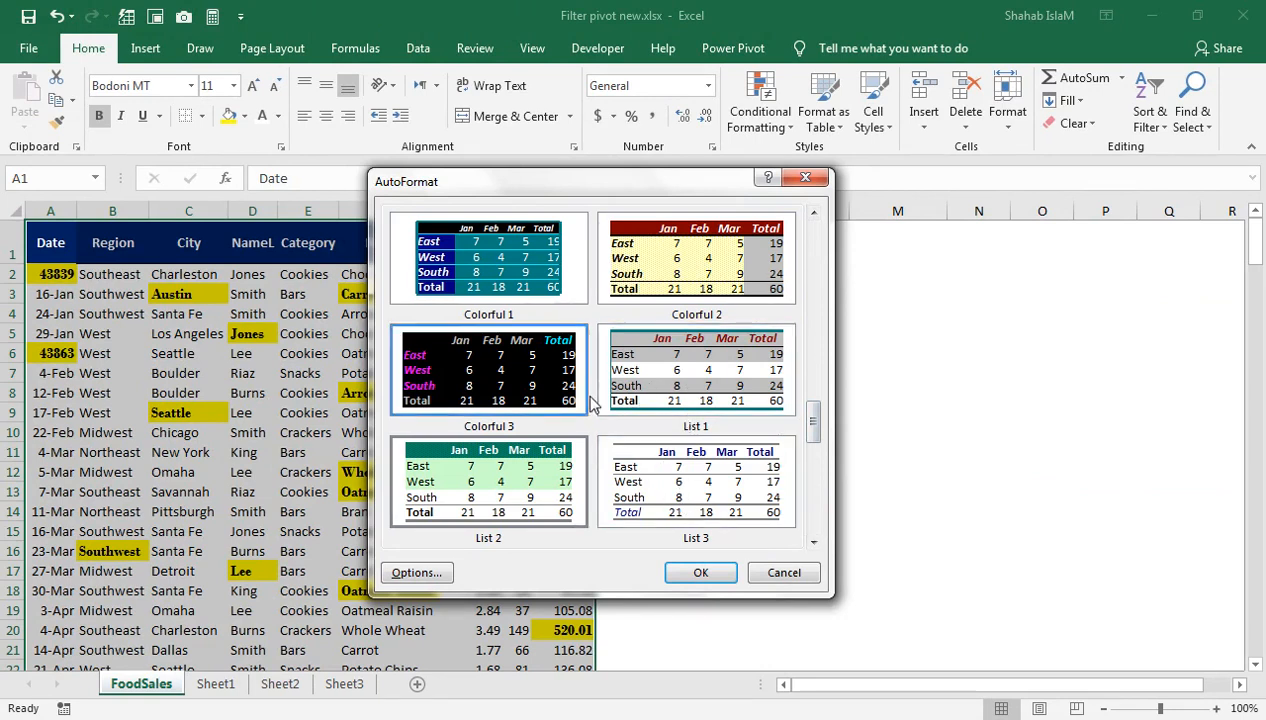
{"action": "left_click", "coordinate": [703, 410]}
{"action": "left_click", "coordinate": [725, 505]}
{"action": "left_click", "coordinate": [701, 572]}
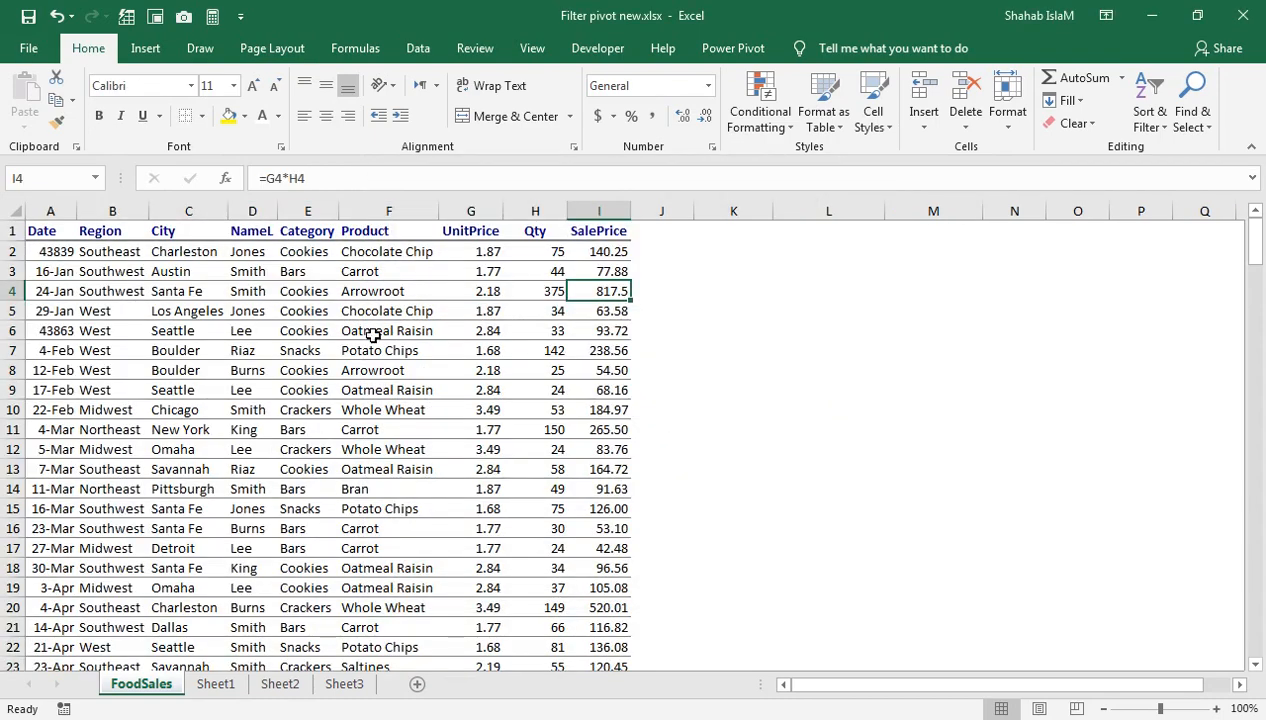
{"action": "left_click", "coordinate": [372, 333]}
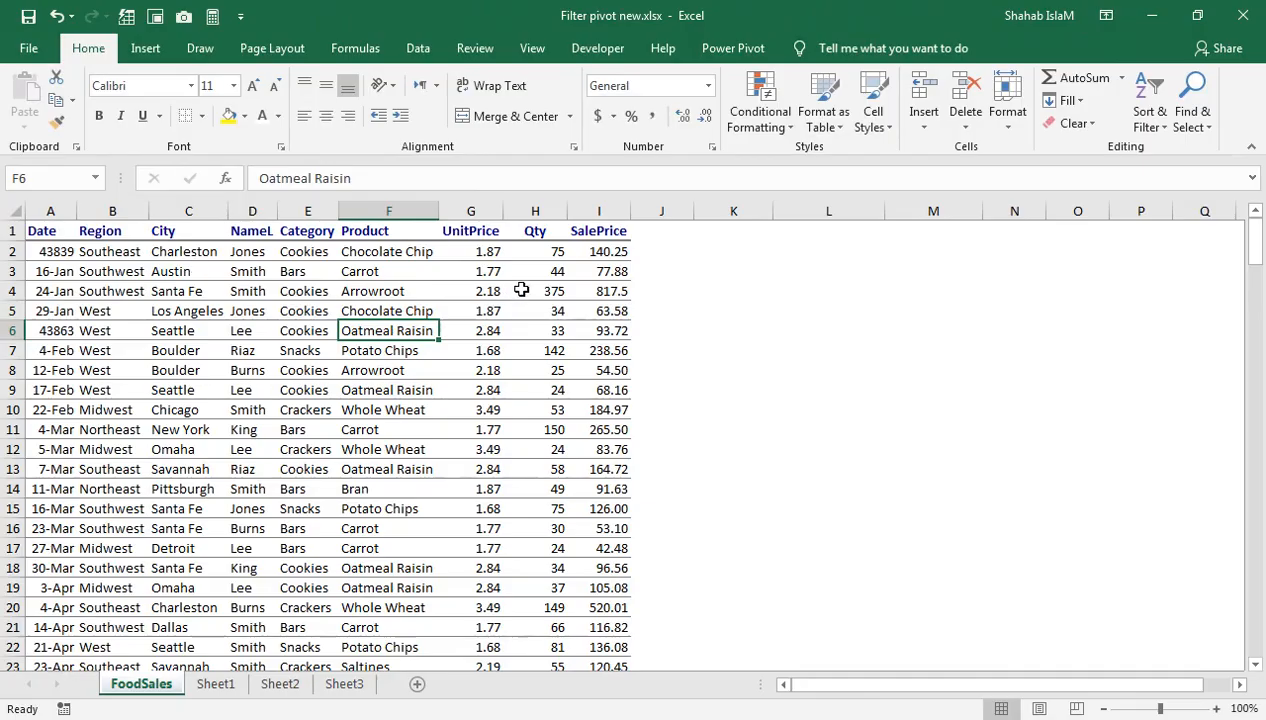
- Enter the shortcut note "alt + o + a" in cell K7 and its description "Auto Format" in K8
{"action": "left_click", "coordinate": [760, 350]}
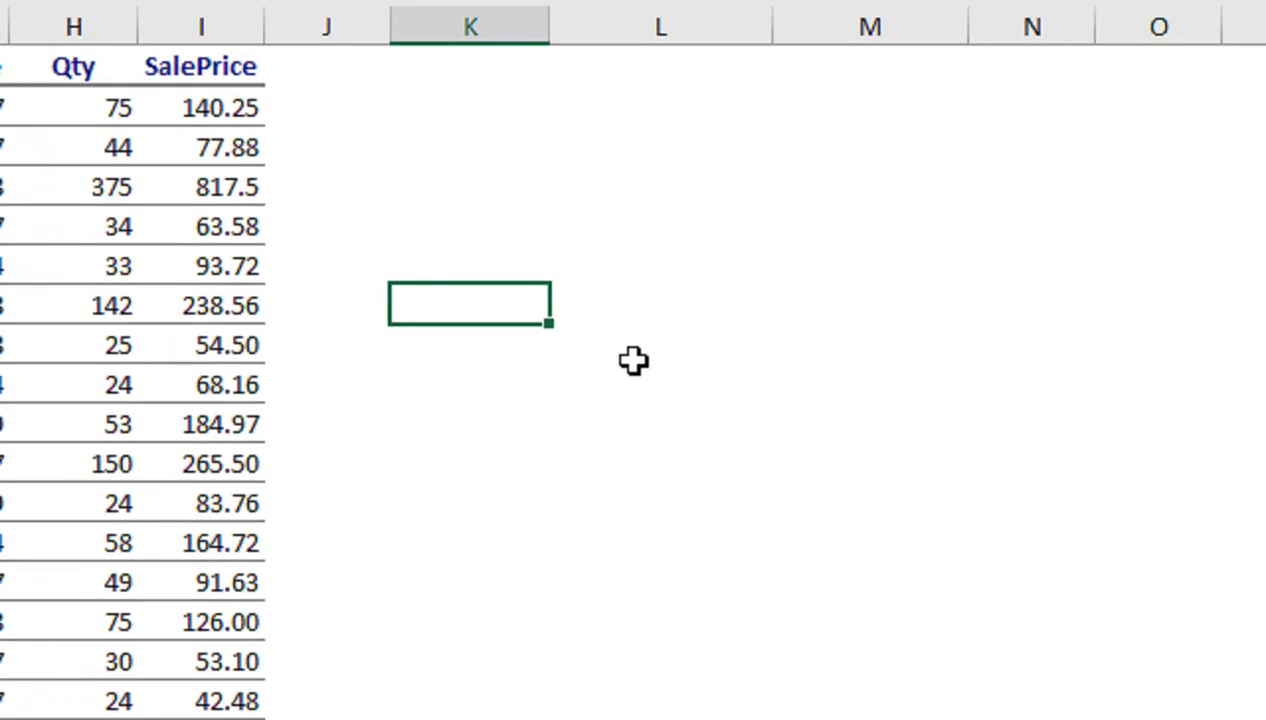
{"action": "type", "text": "alt +"}
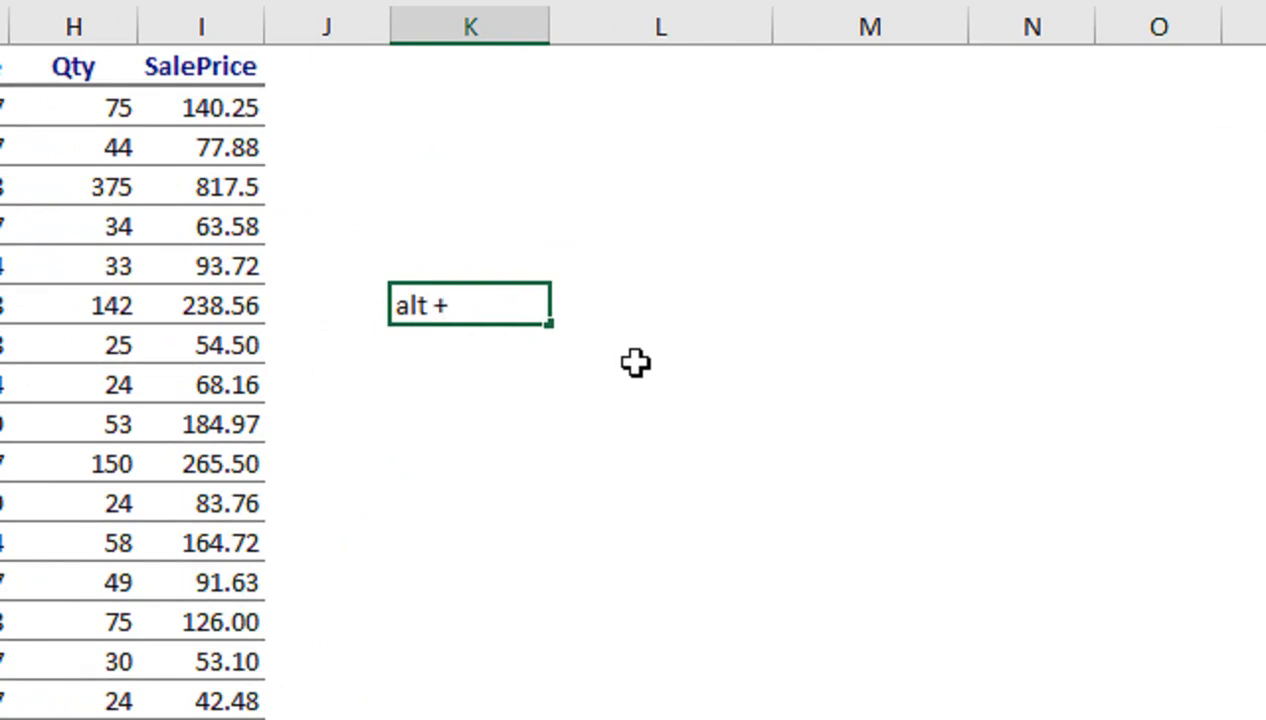
{"action": "type", "text": " o + a"}
{"action": "key", "text": "Return"}
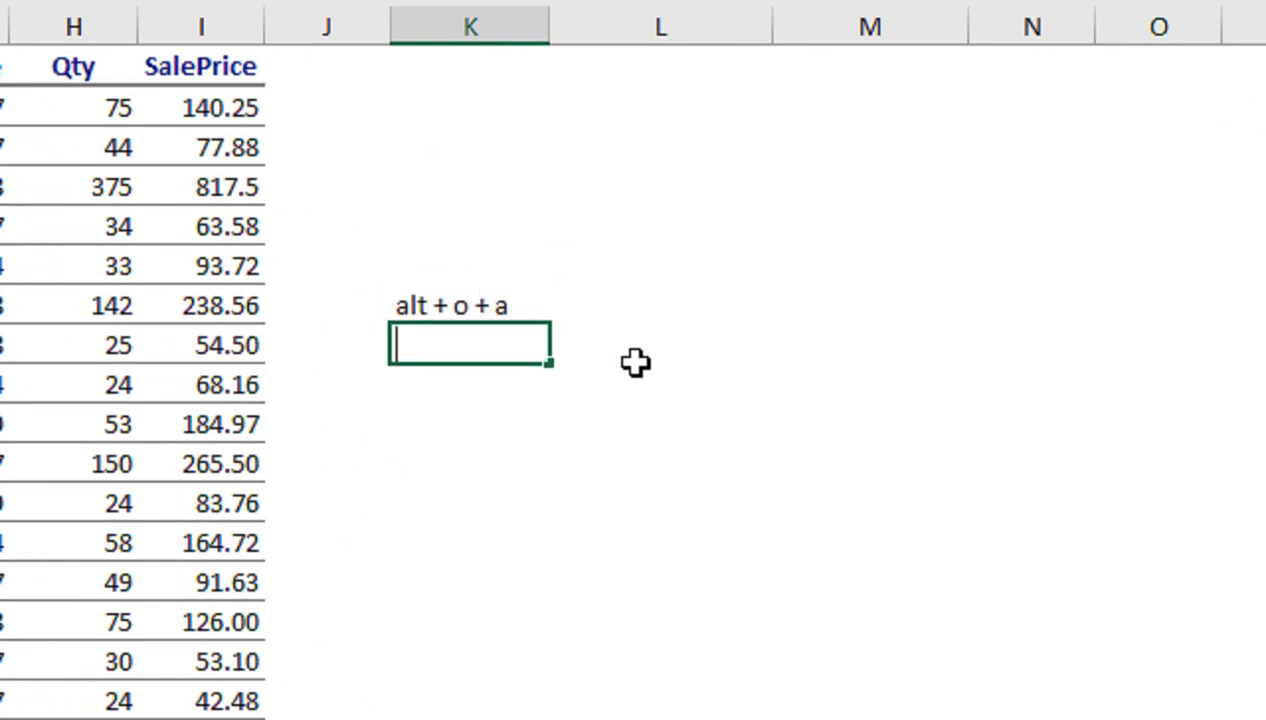
{"action": "type", "text": "Auto Format"}
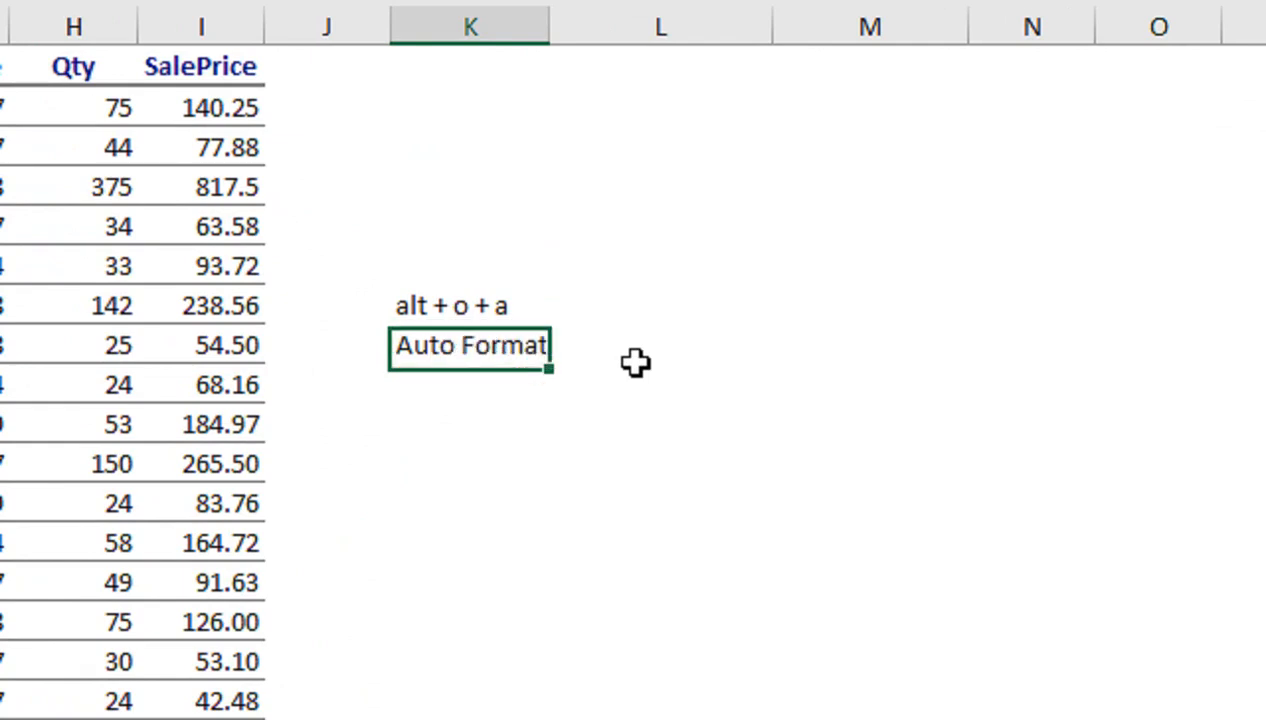
{"action": "key", "text": "Return"}
- Clear the AutoFormat shortcut notes in K7:K8 and enter z in cell K9
{"action": "key", "text": "Up"}
{"action": "key", "text": "shift+Up"}
{"action": "key", "text": "Delete"}
{"action": "key", "text": "Down"}
{"action": "type", "text": "z"}
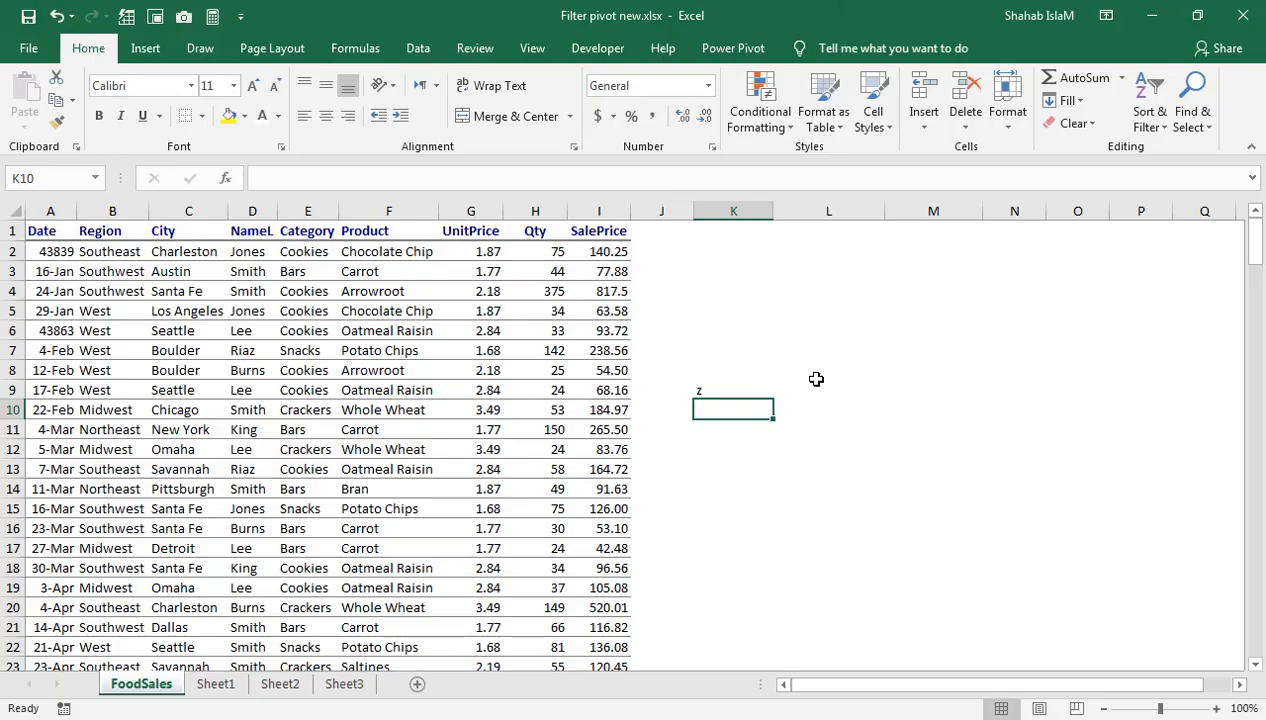